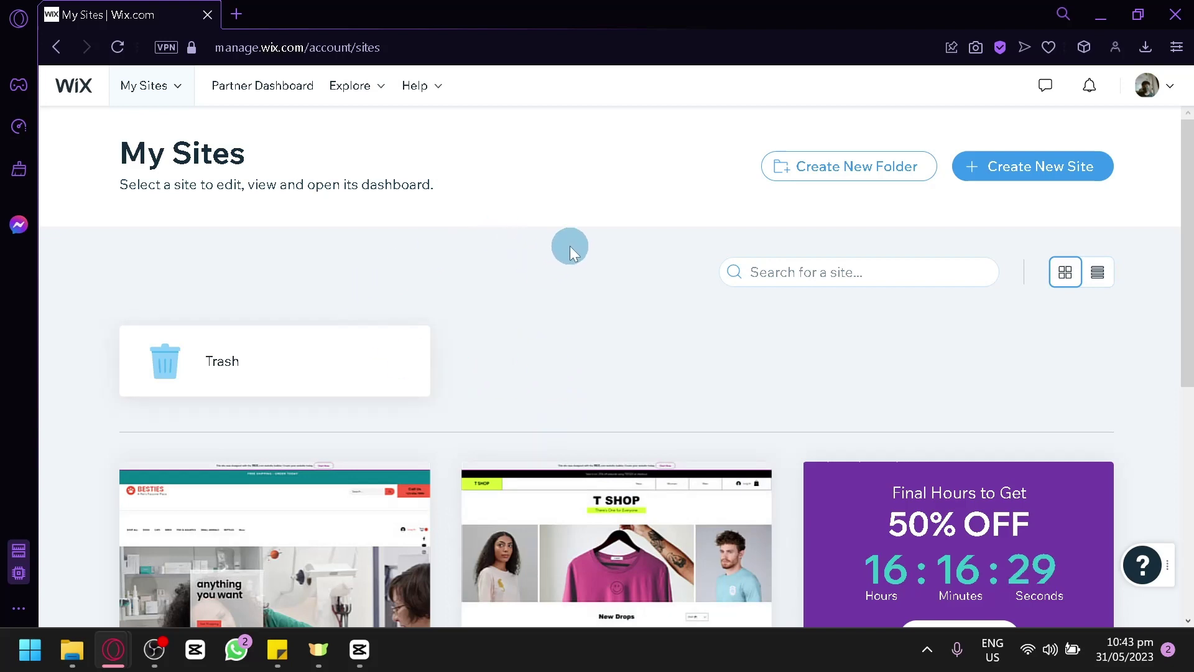
pyautogui.scroll(-4, 612, 276)
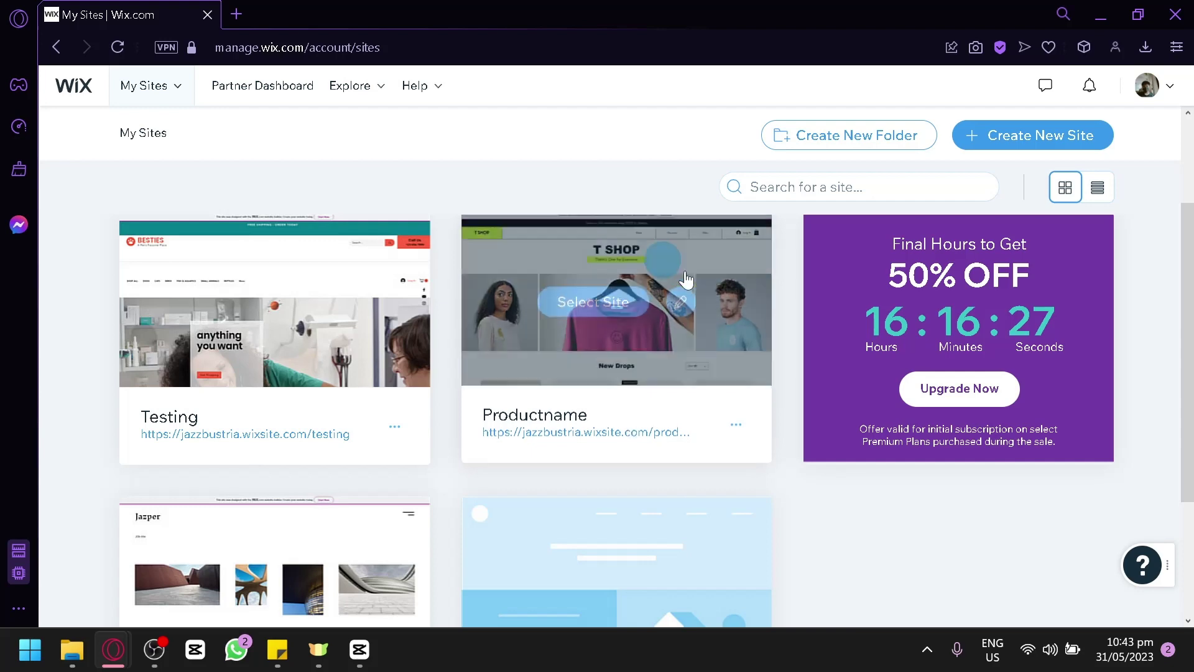
pyautogui.scroll(2, 591, 280)
pyautogui.scroll(-2, 764, 386)
pyautogui.scroll(4, 560, 292)
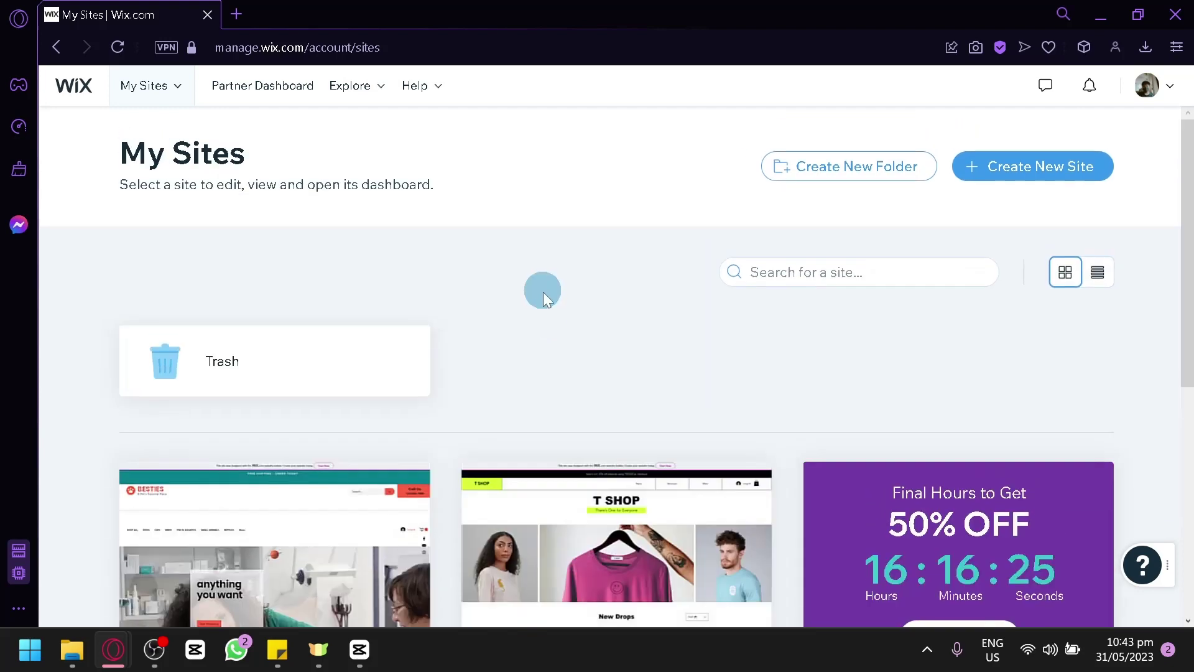
pyautogui.scroll(-5, 543, 292)
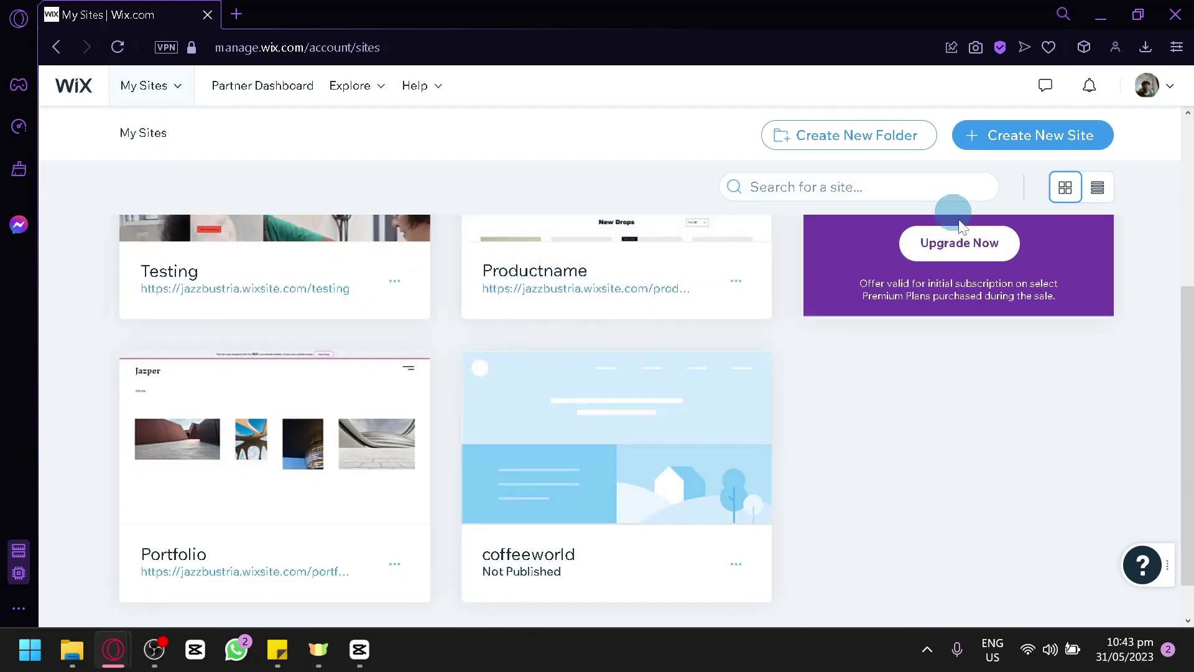
pyautogui.scroll(6, 847, 433)
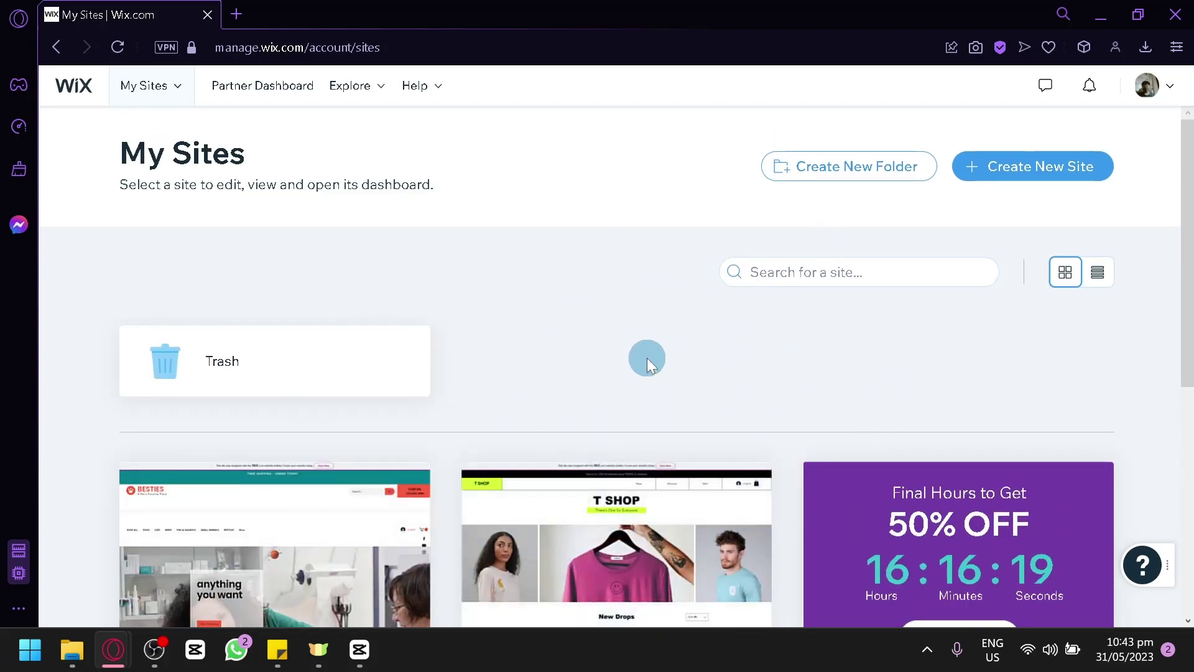
# - Move the Testing site to Trash and confirm its removal
pyautogui.scroll(-3, 652, 338)
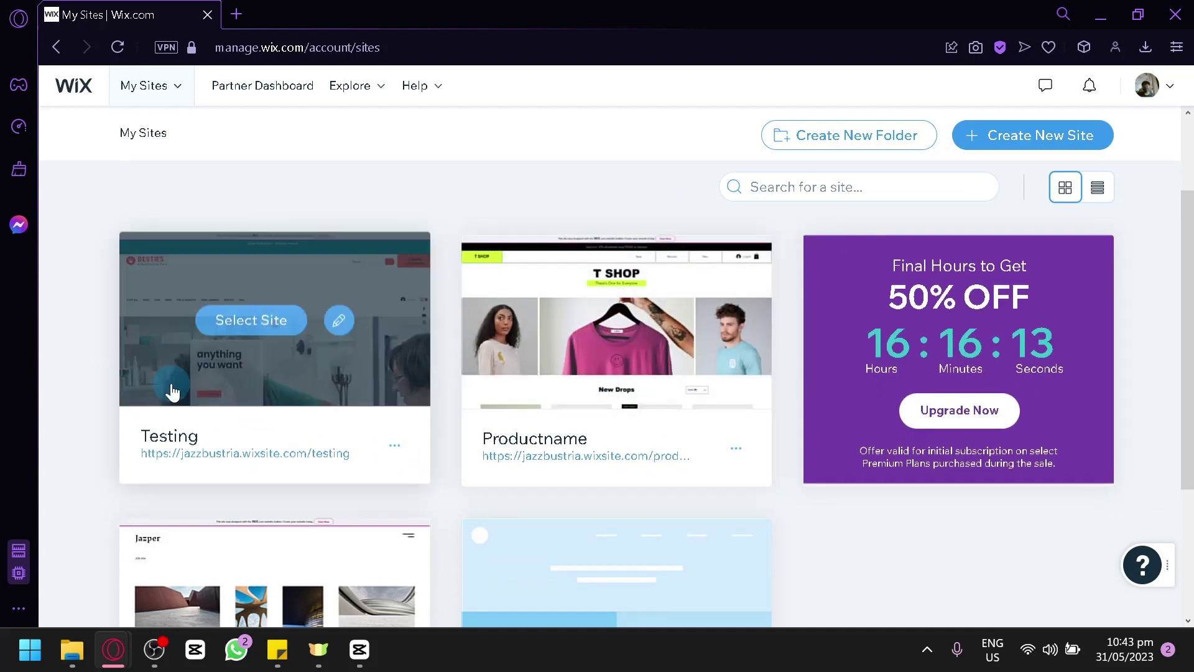
pyautogui.click(395, 445)
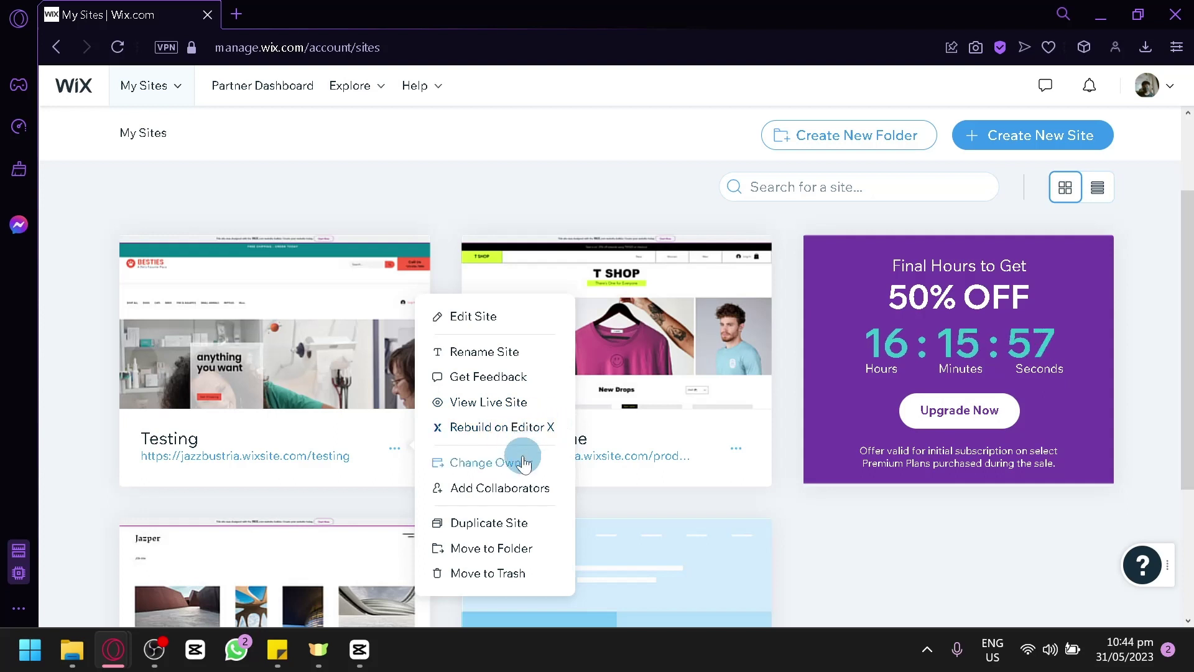
pyautogui.click(527, 572)
pyautogui.click(760, 441)
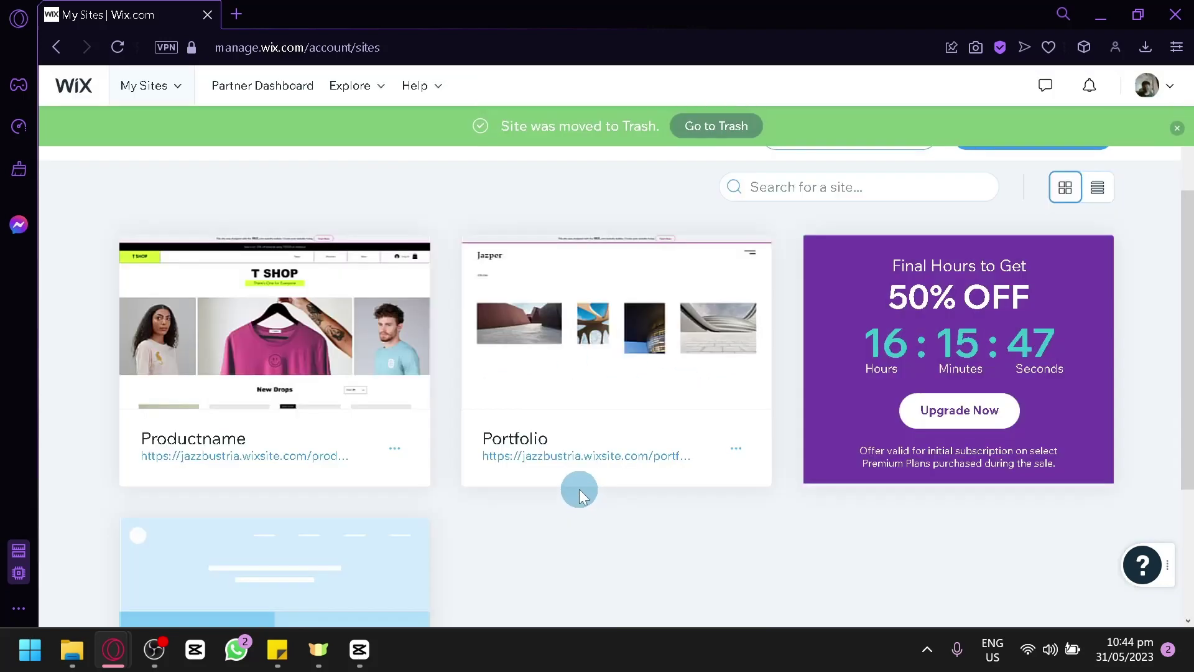
# - Start creating a new site from the My Sites page
pyautogui.scroll(2, 585, 468)
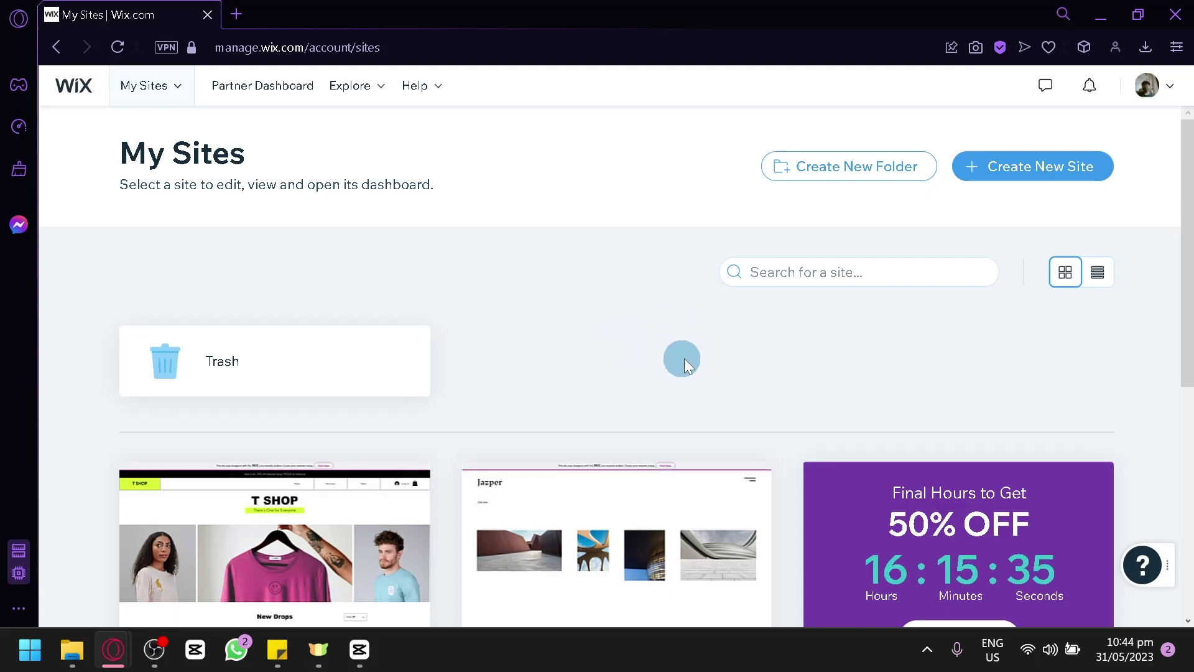
pyautogui.click(1008, 178)
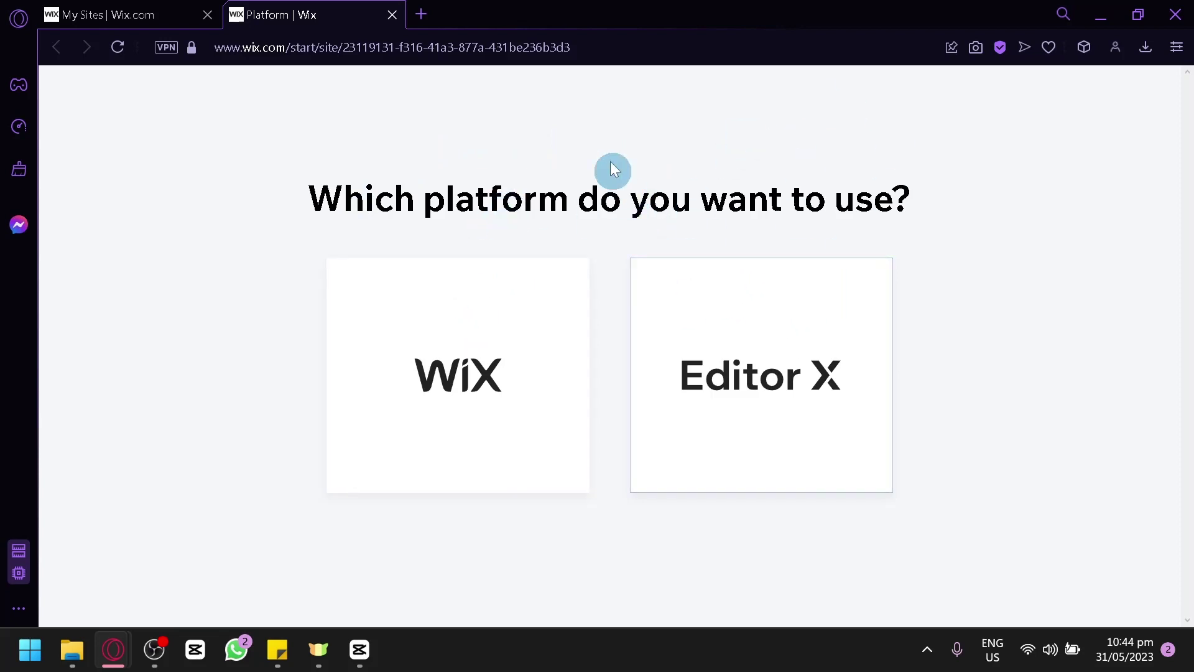
pyautogui.click(113, 7)
pyautogui.scroll(-3, 459, 467)
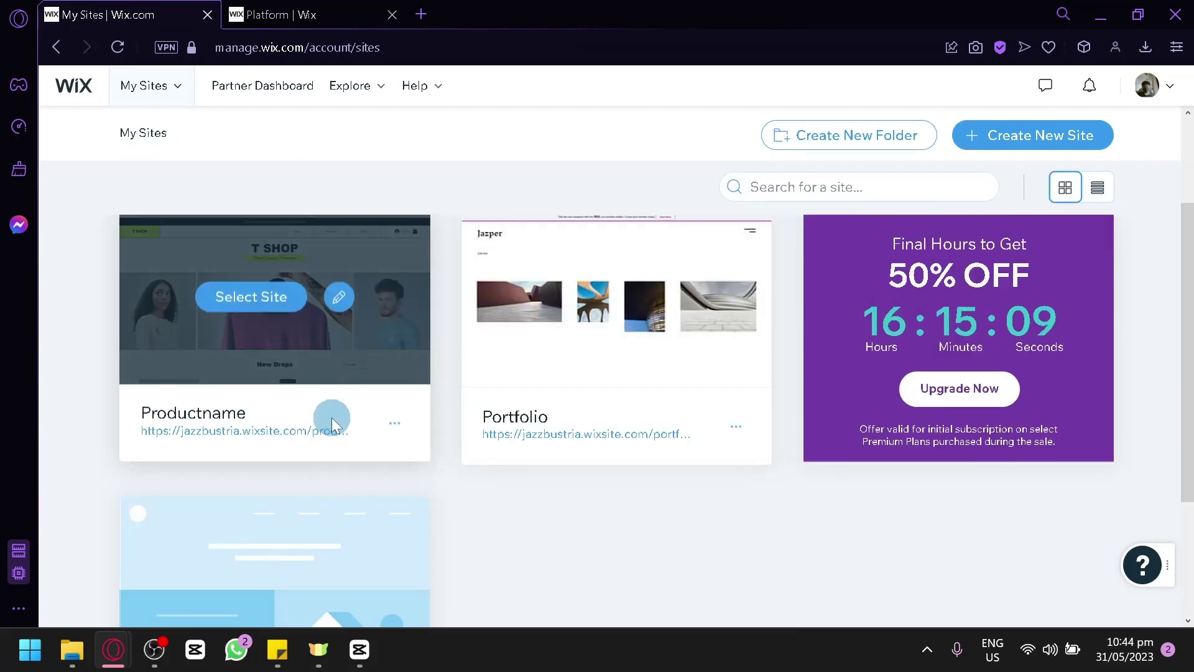
pyautogui.click(367, 10)
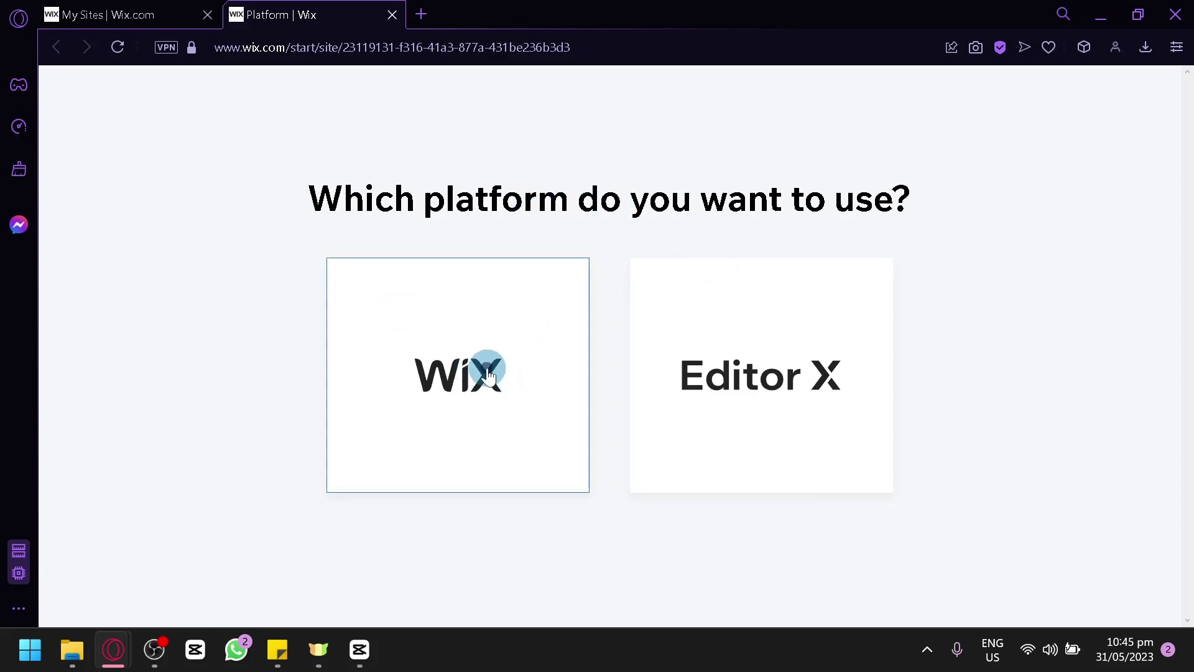
# - Choose Wix as the platform and set the kind of website to Rental Shop
pyautogui.click(391, 273)
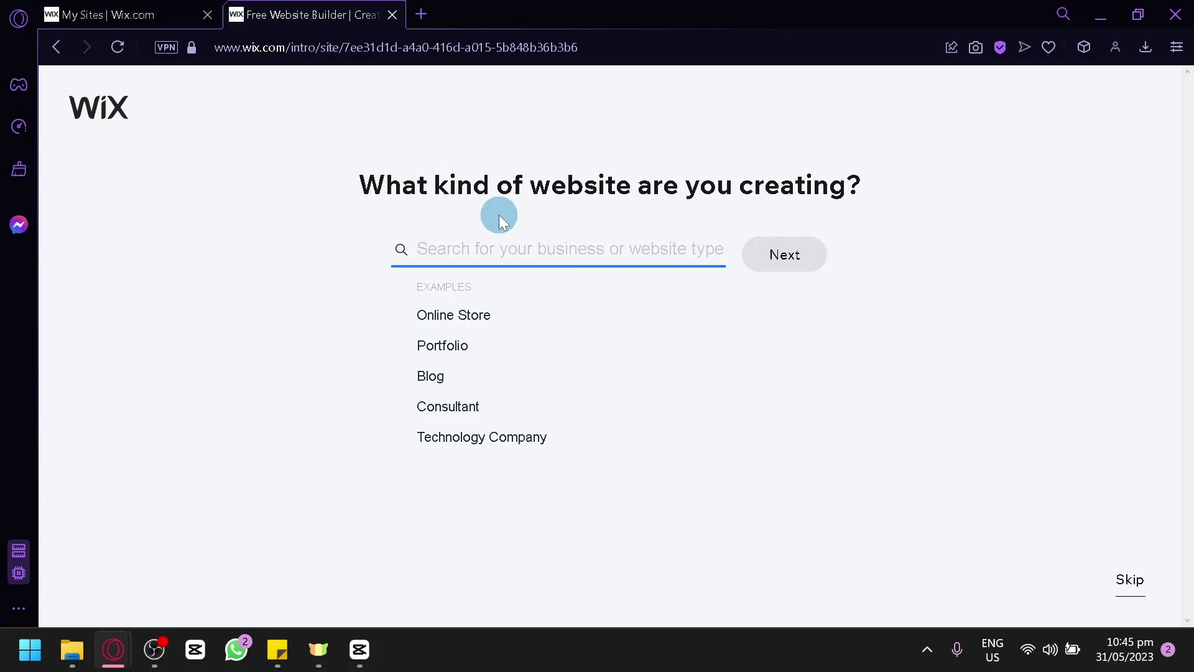
pyautogui.write('renta')
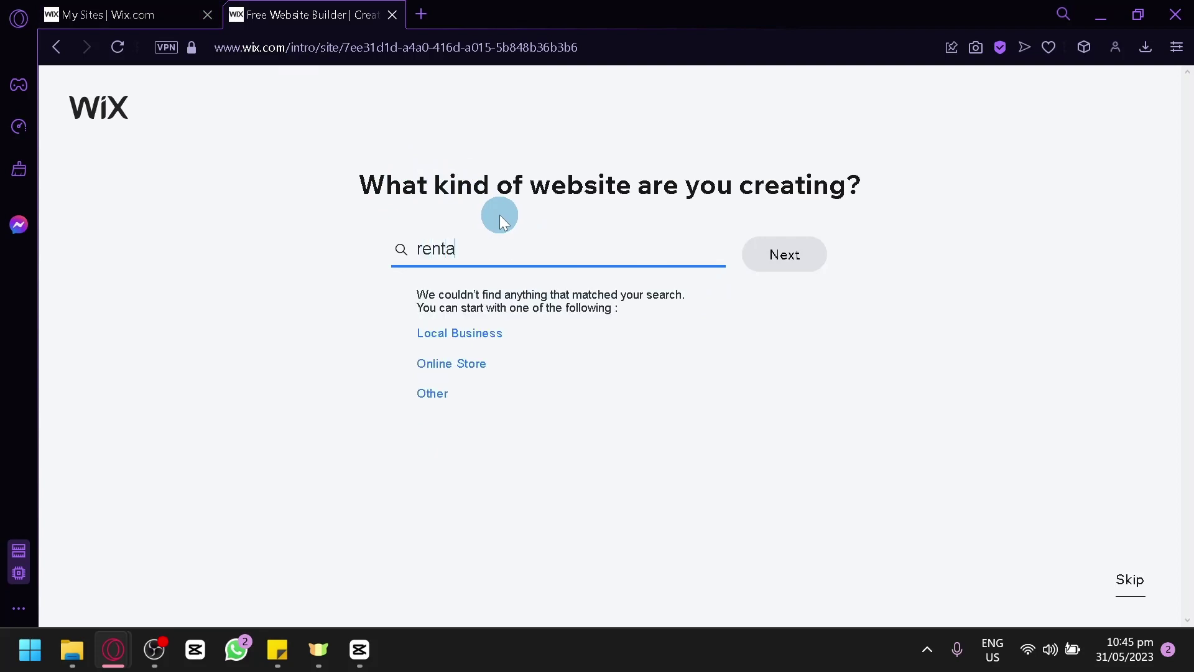
pyautogui.write('l')
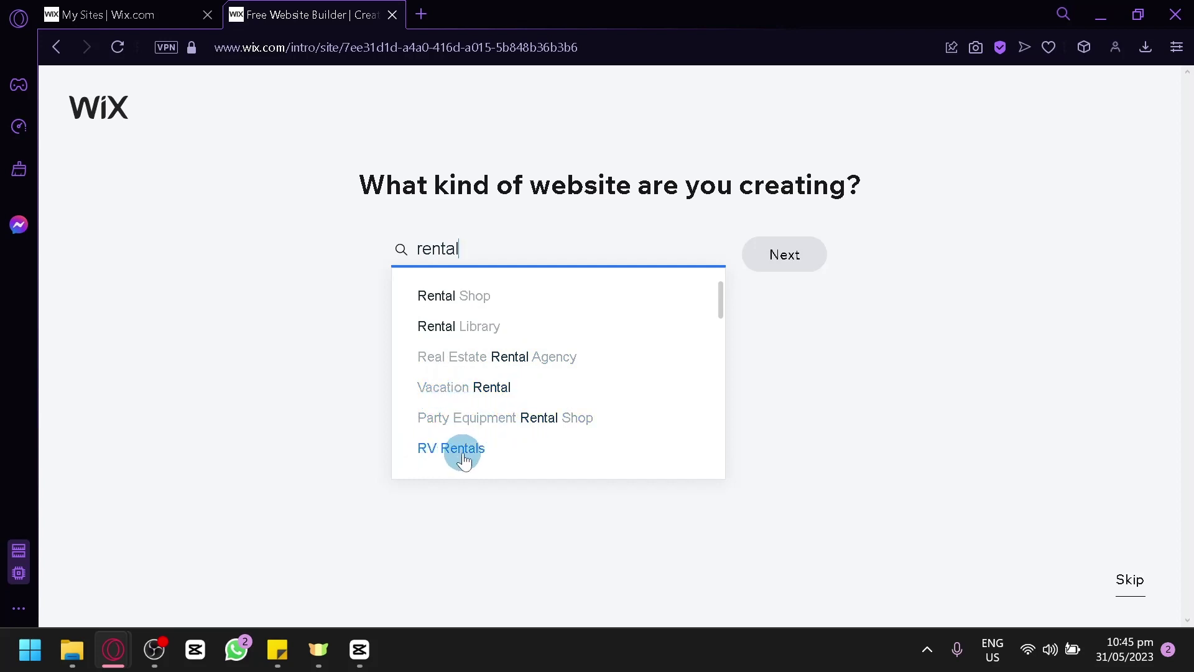
pyautogui.click(467, 295)
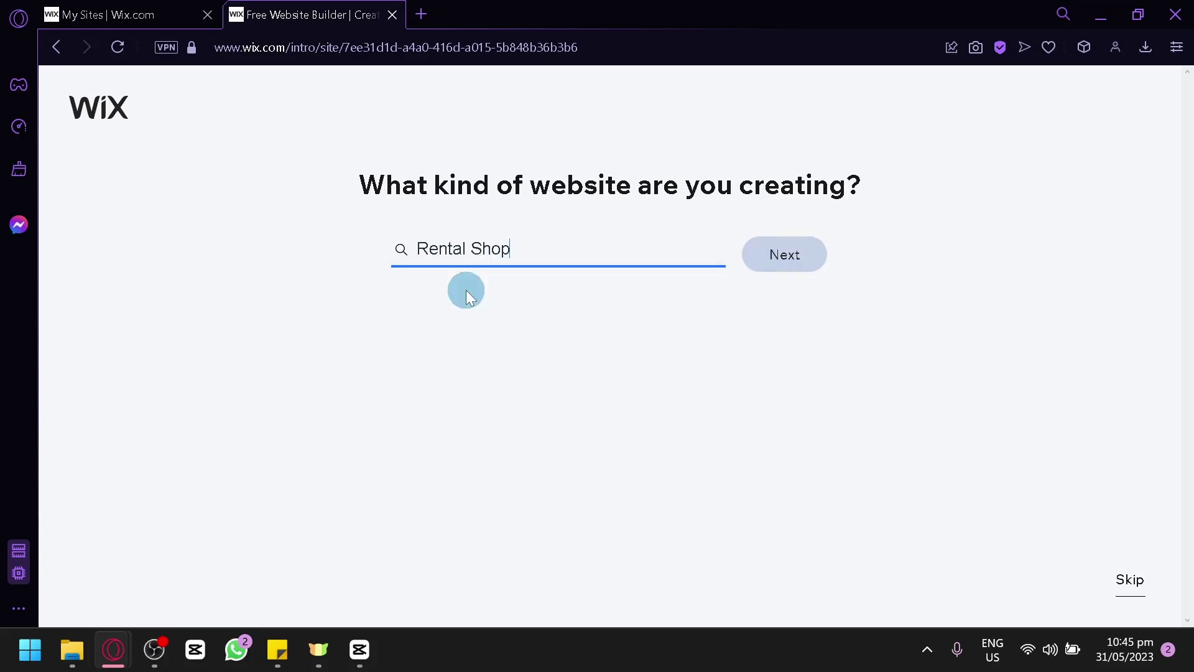
pyautogui.click(805, 258)
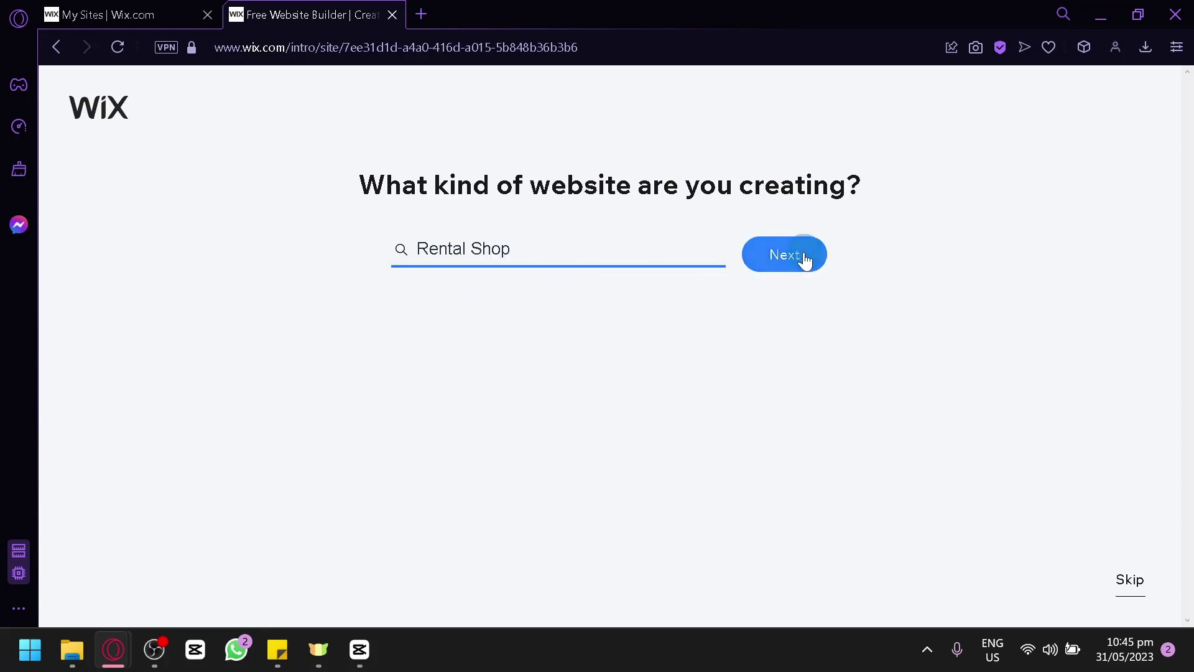
pyautogui.click(805, 257)
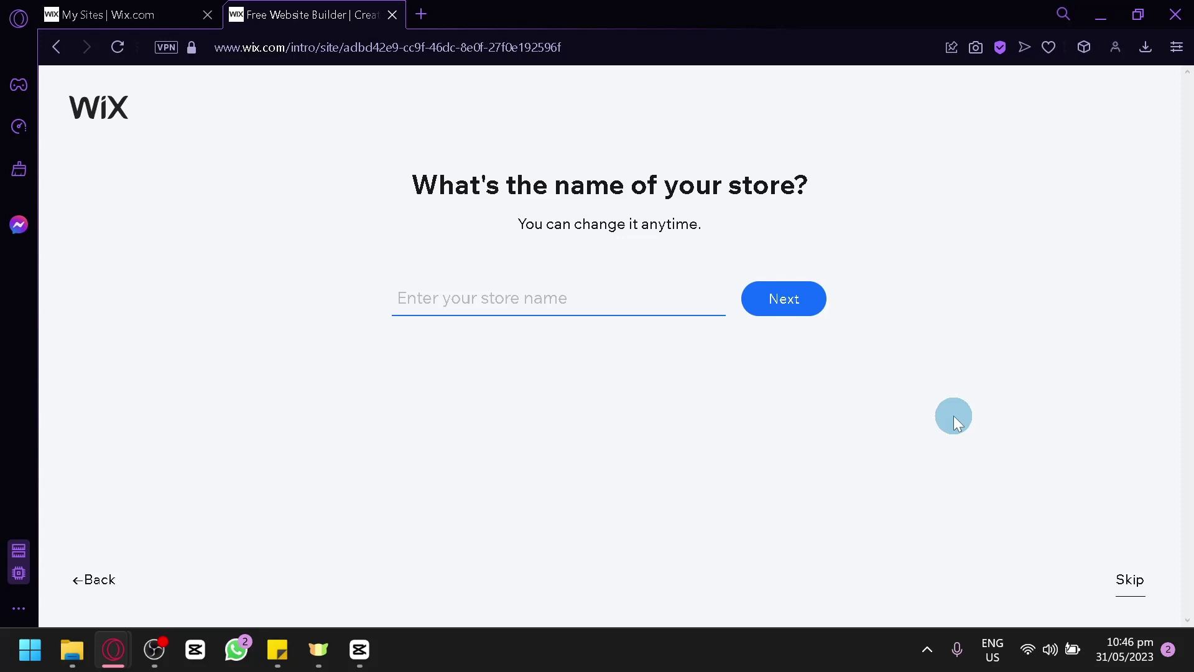
# - Name the store Testing and continue with the site setup
pyautogui.write('Testing')
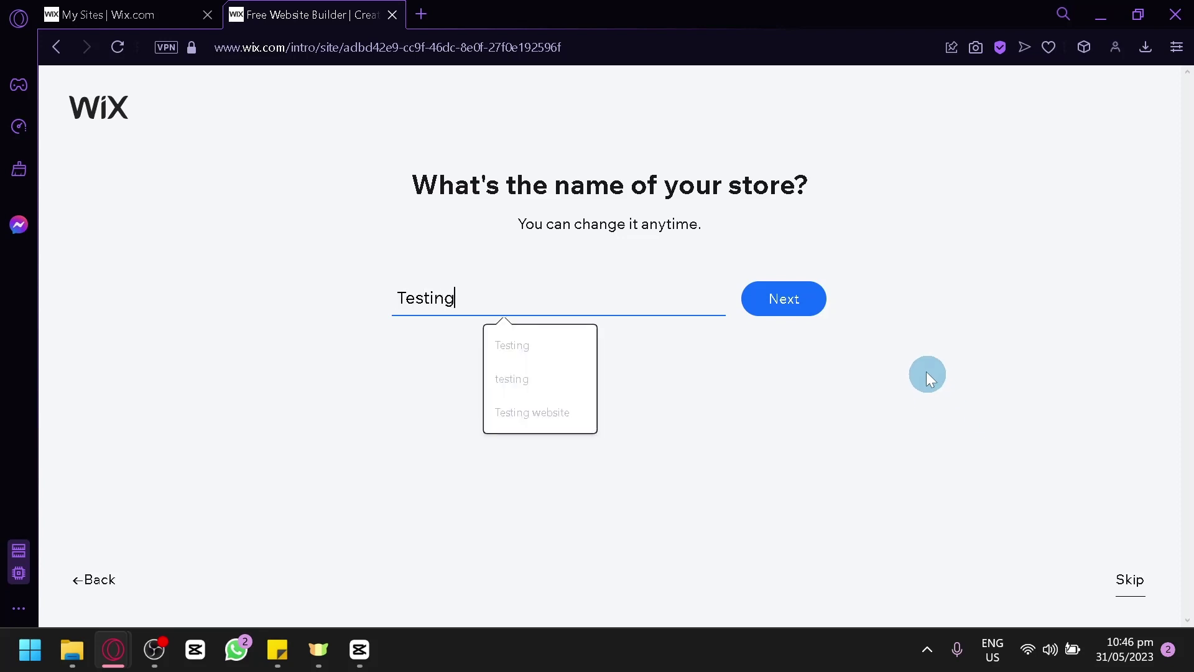
pyautogui.click(803, 297)
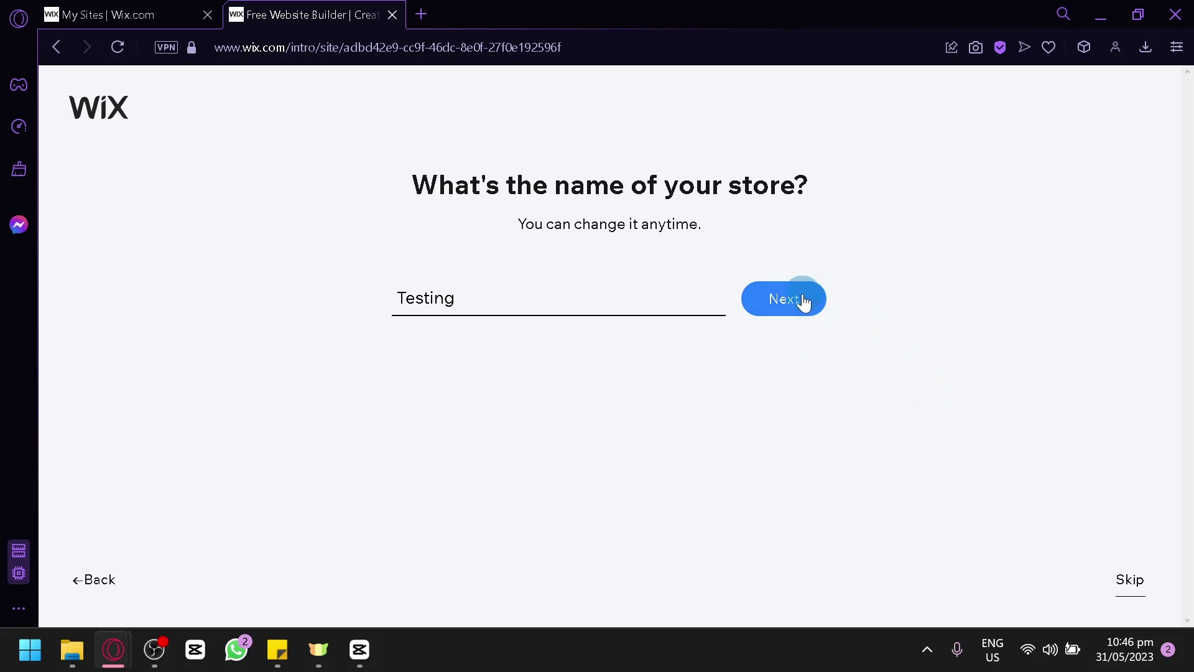
pyautogui.click(795, 318)
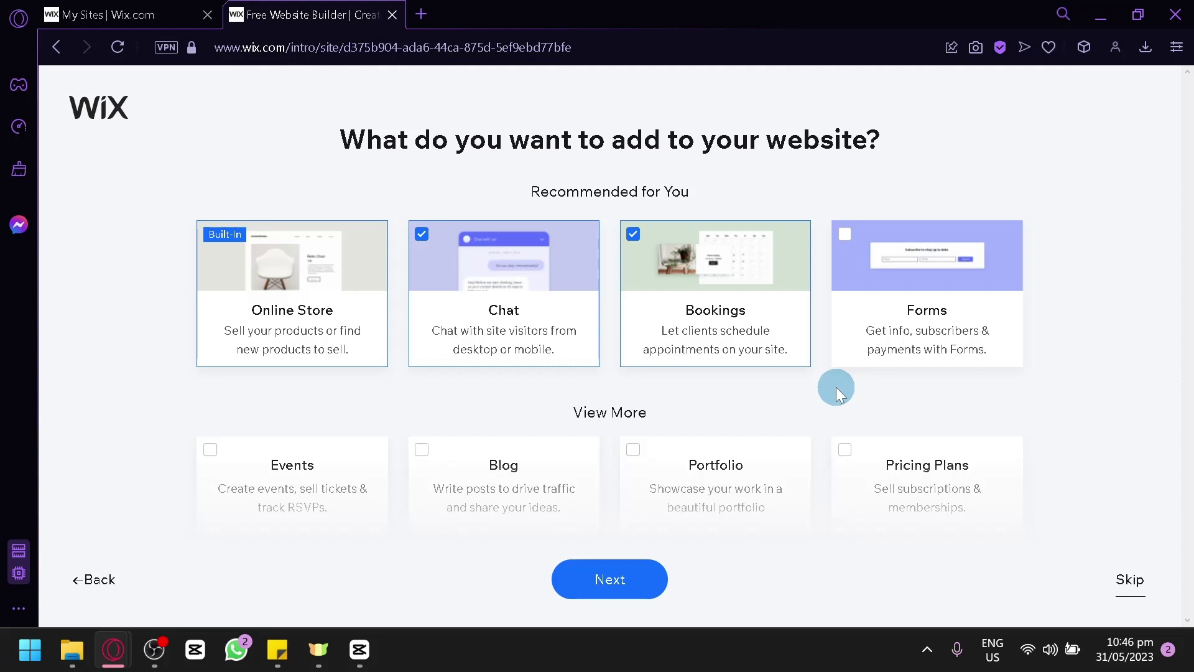
# - Settle on Chat, Bookings, Forms, Events and Portfolio as the website's added features, deselect Pricing Plans, and continue
pyautogui.moveTo(299, 327)
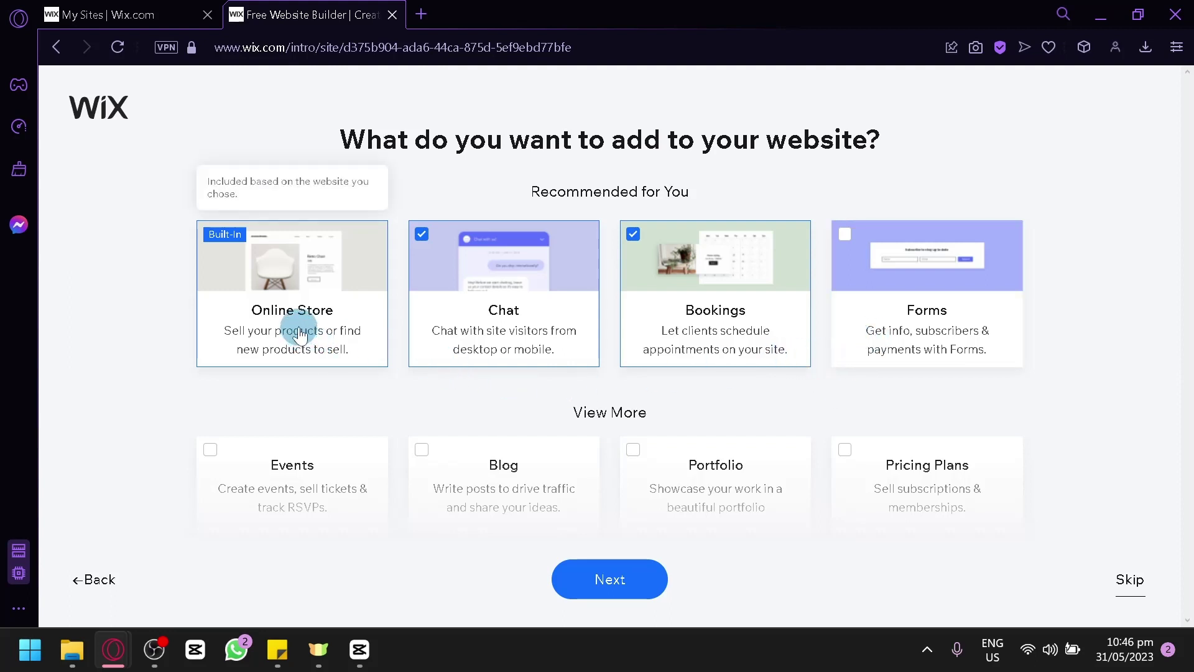
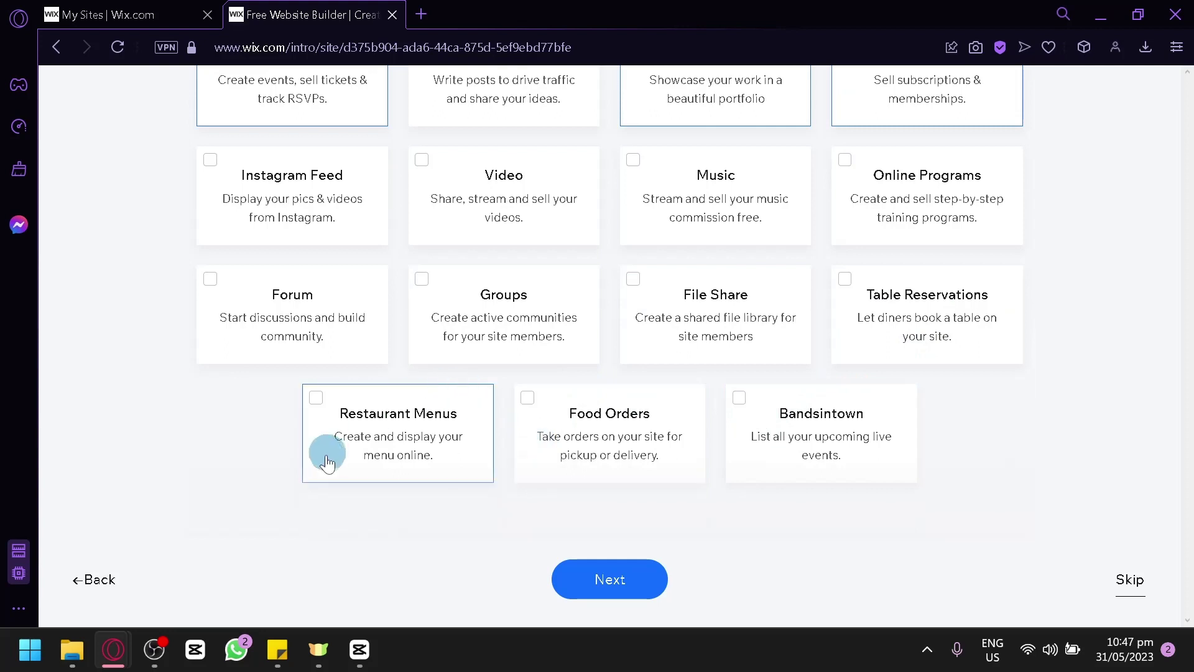
pyautogui.scroll(2, 232, 413)
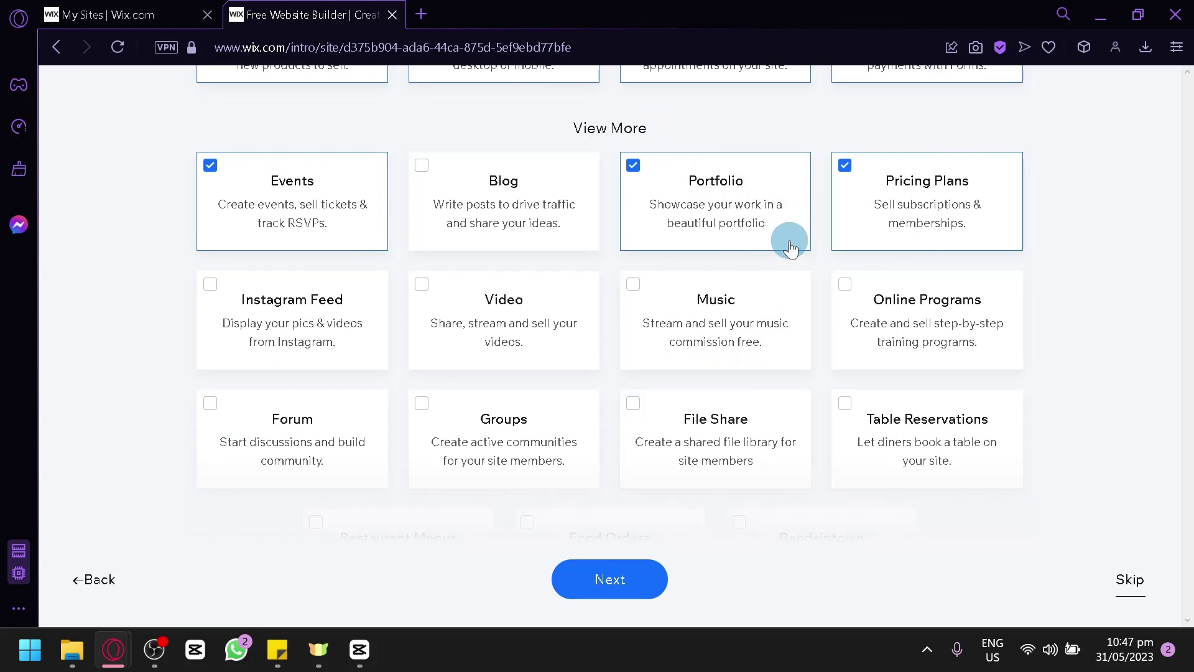
pyautogui.scroll(4, 790, 248)
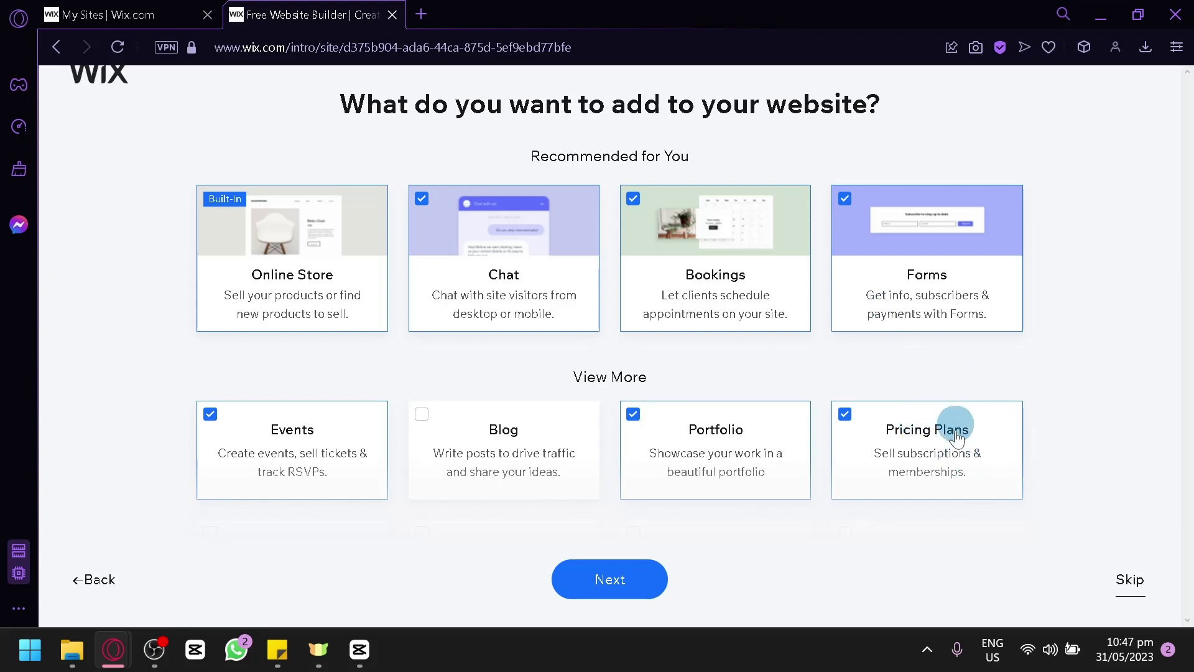
pyautogui.click(846, 413)
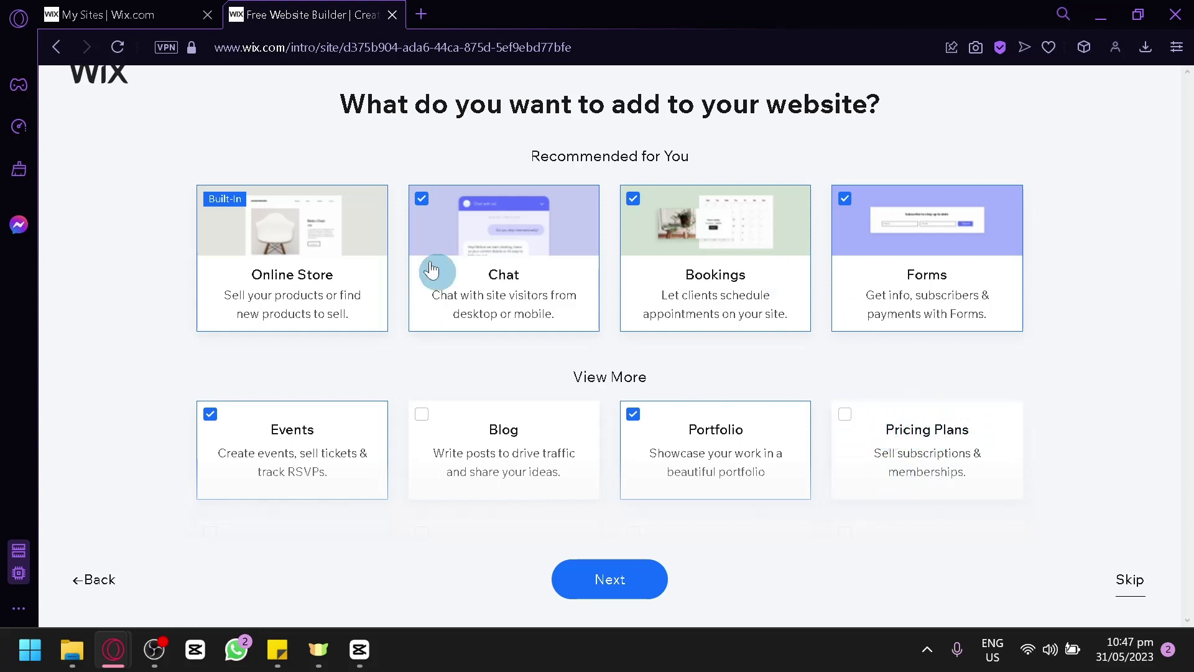
pyautogui.click(628, 572)
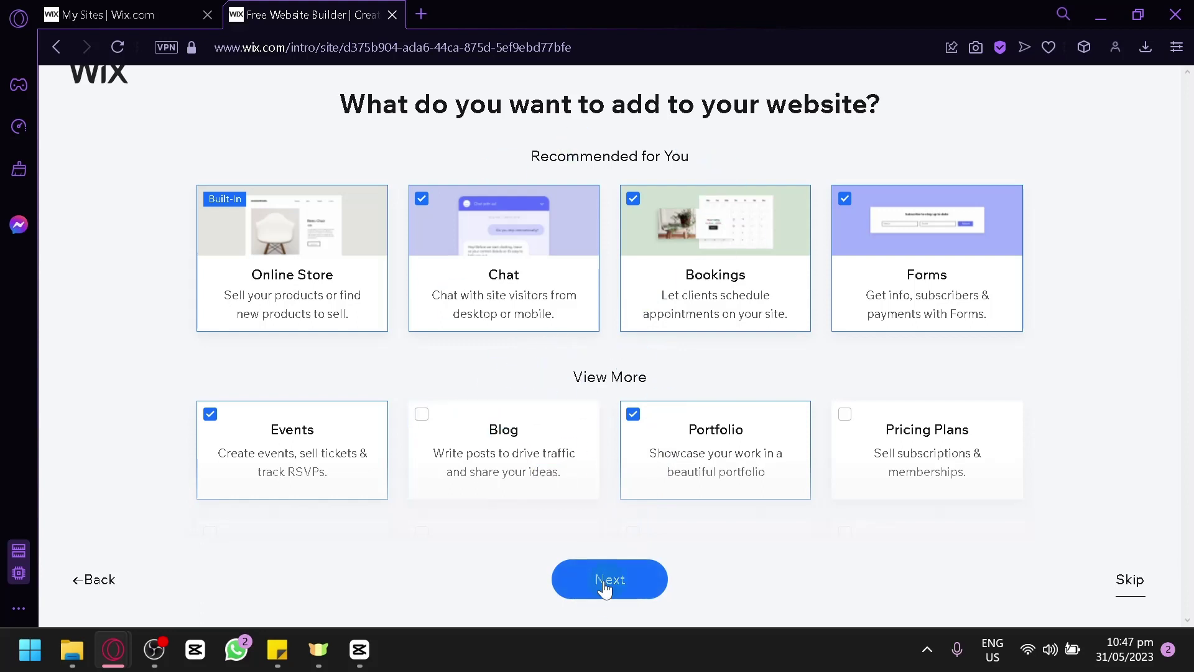
pyautogui.click(666, 453)
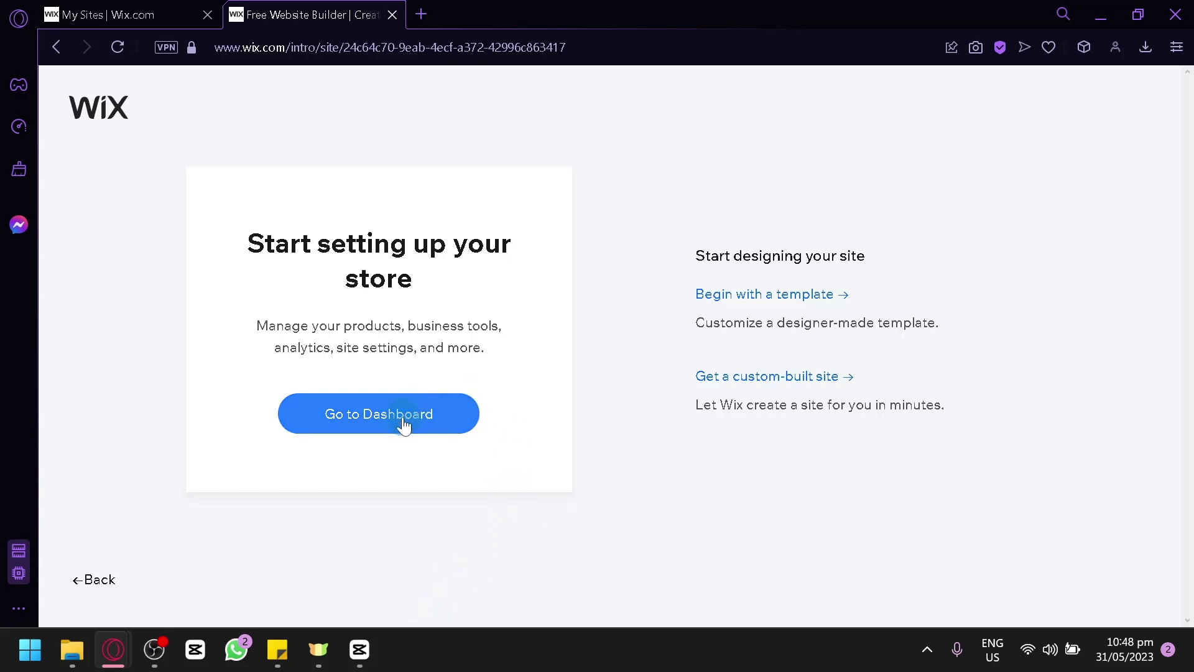
# - Choose to begin designing the site with a designer-made template
pyautogui.click(363, 429)
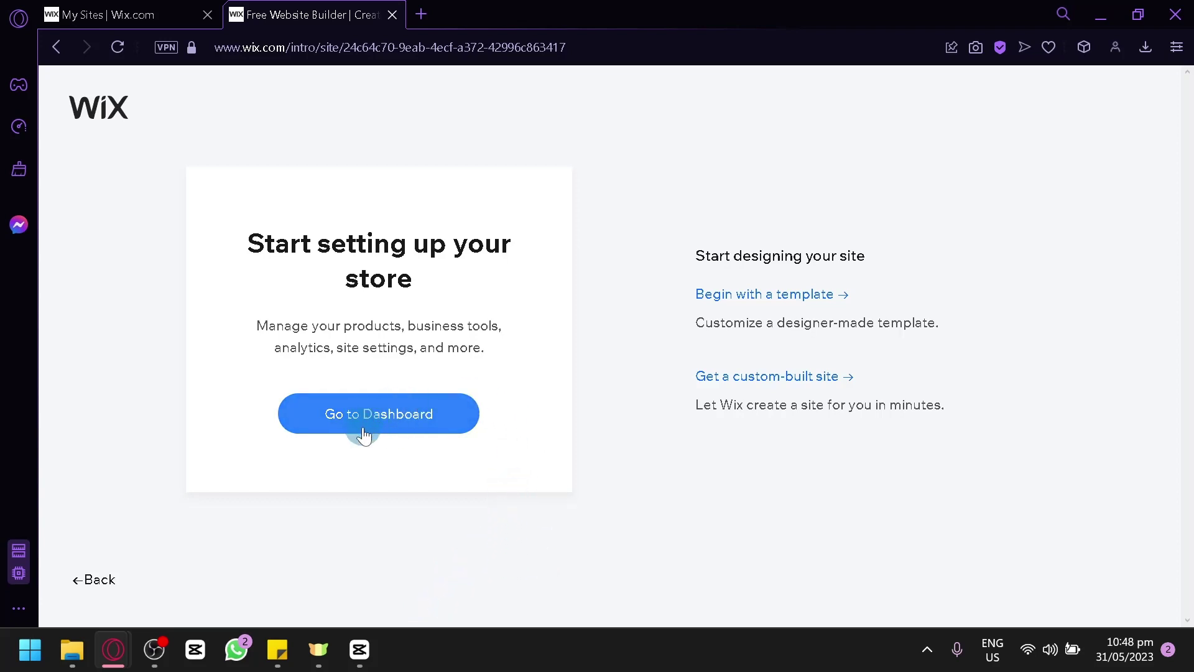
pyautogui.click(467, 458)
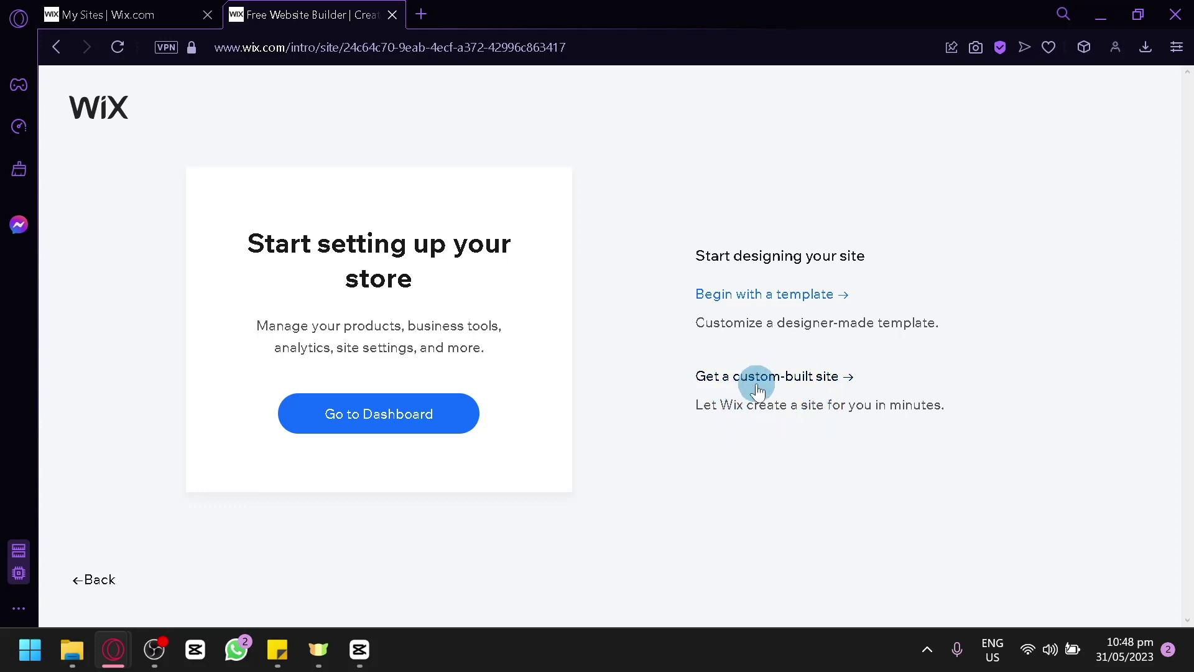
pyautogui.click(749, 305)
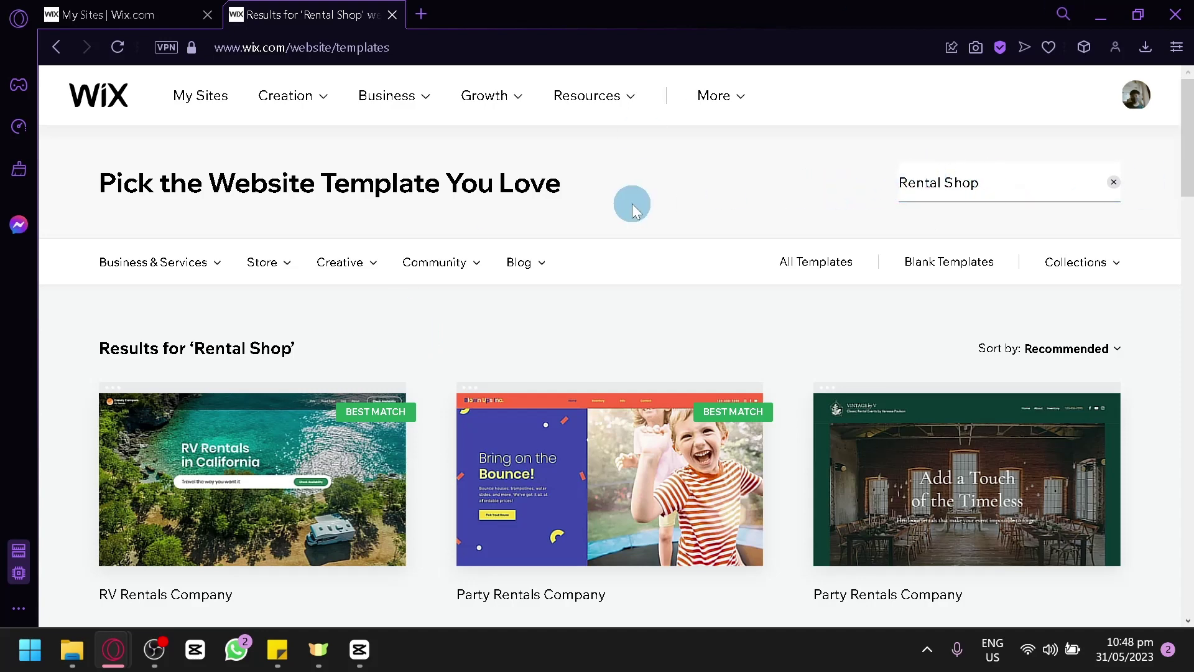
# - Browse the website templates offered for Rental Shop and the template category filters
pyautogui.scroll(-2, 871, 323)
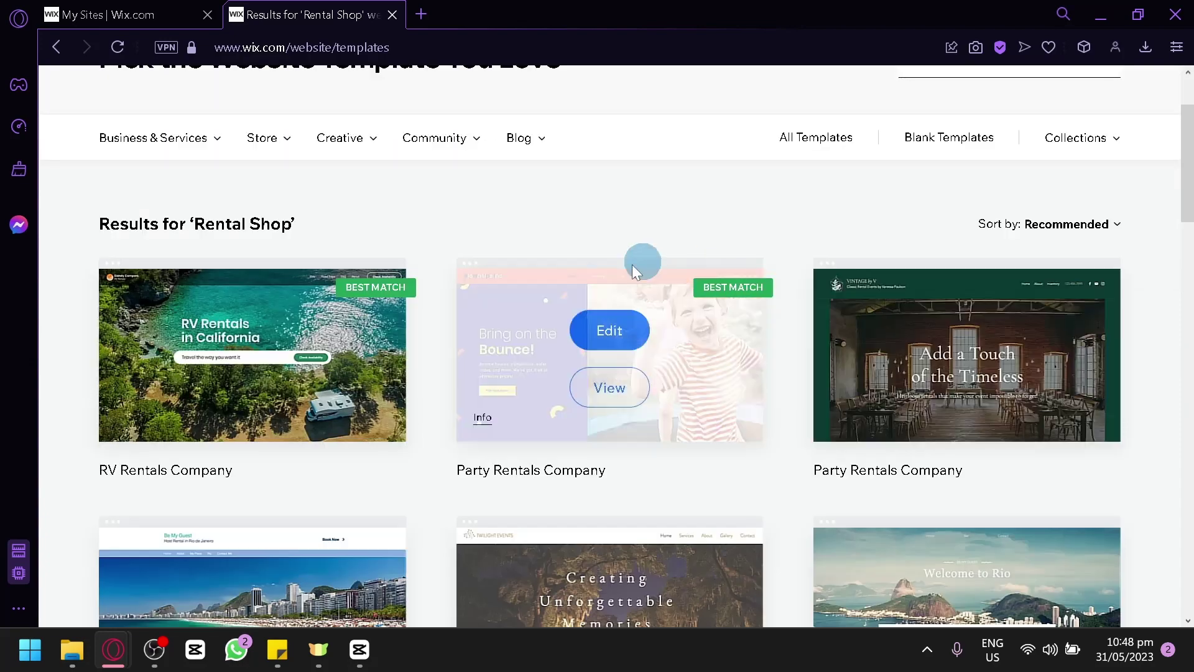
pyautogui.scroll(-4, 830, 199)
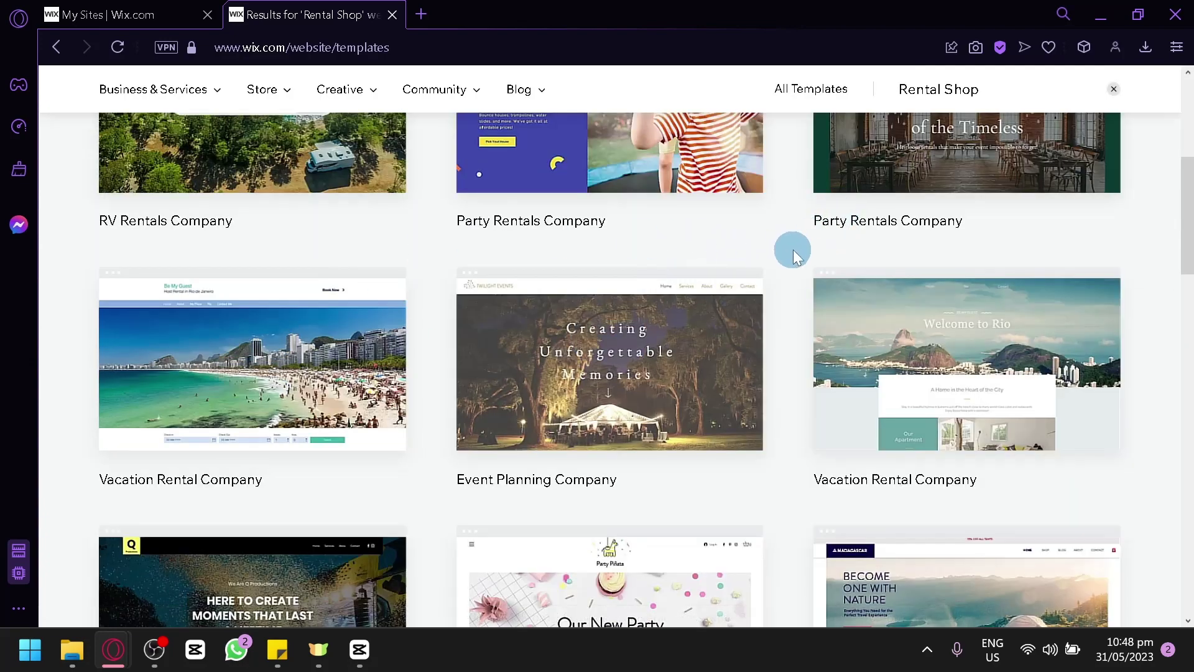
pyautogui.scroll(-4, 803, 253)
pyautogui.scroll(10, 792, 249)
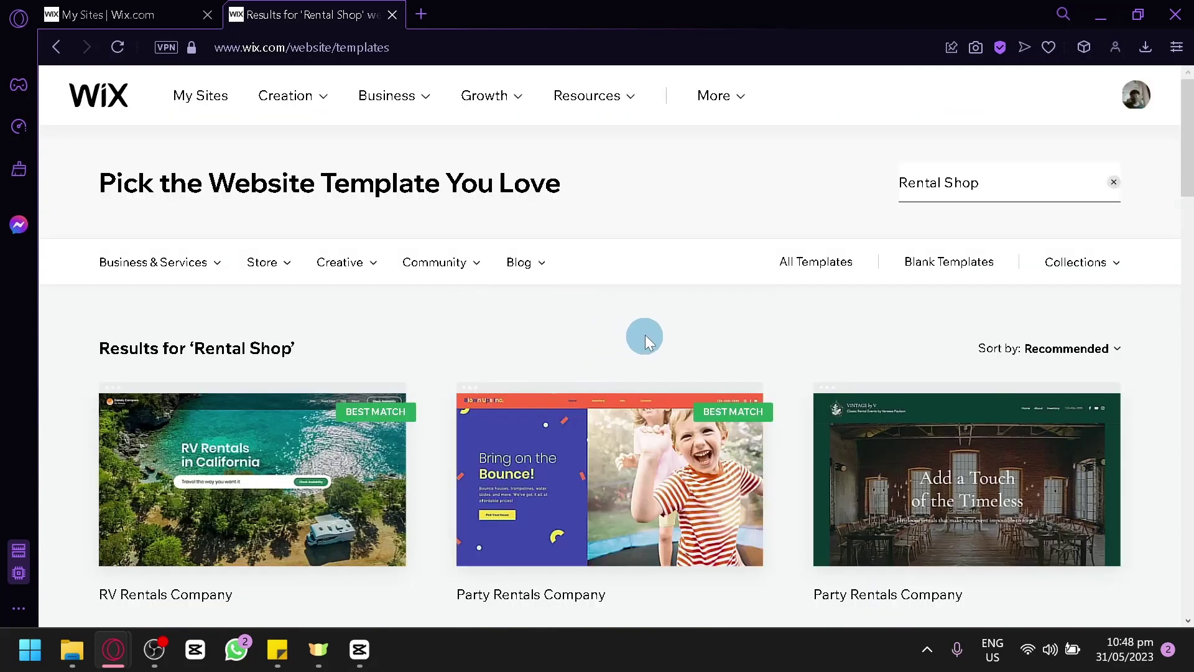
pyautogui.moveTo(188, 271)
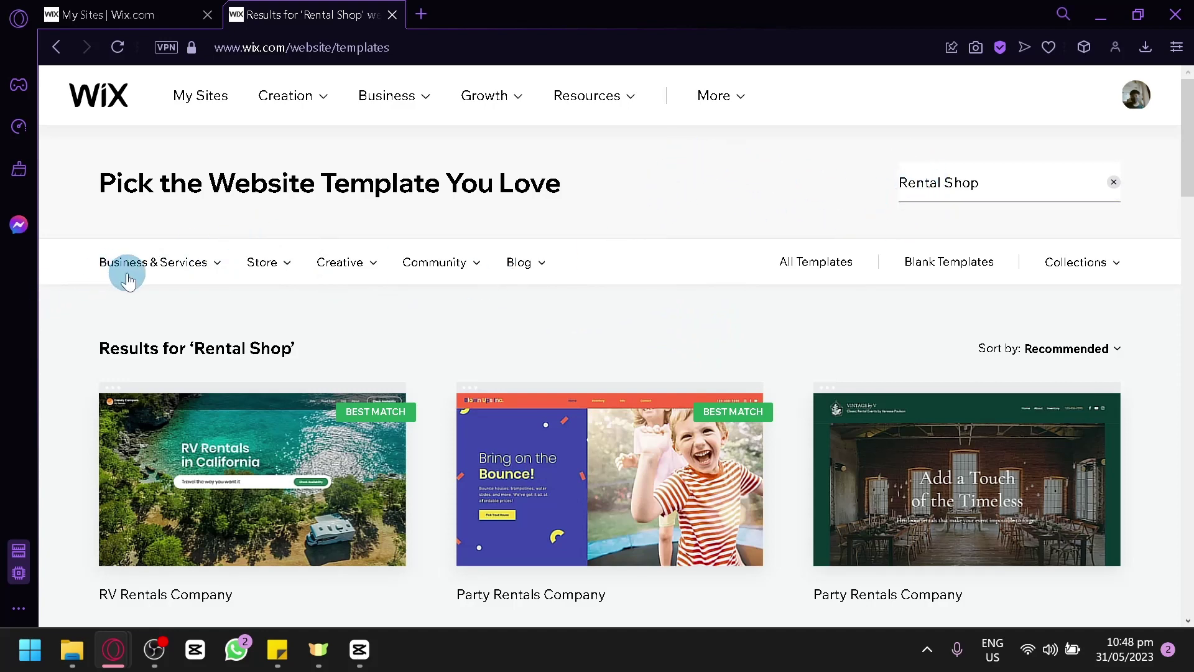
pyautogui.moveTo(156, 283)
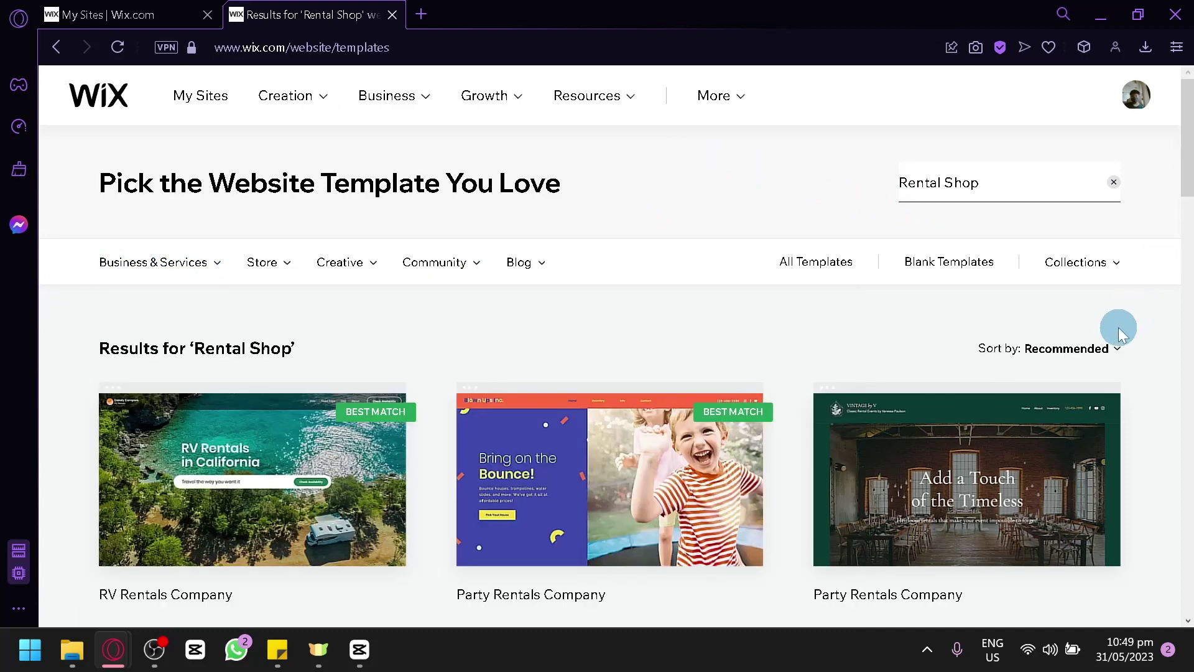
# - Browse the Rental Shop templates and open a preview of the Vacation Rental Company template titled Welcome to Rio
pyautogui.scroll(-5, 1117, 327)
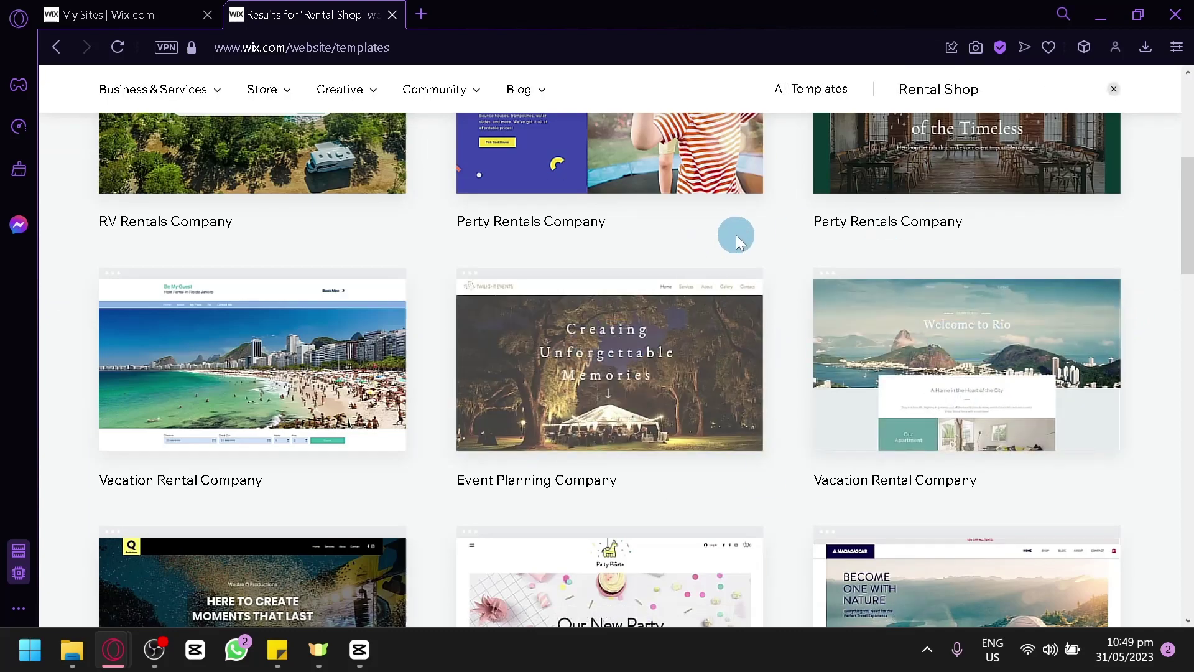
pyautogui.scroll(-7, 770, 266)
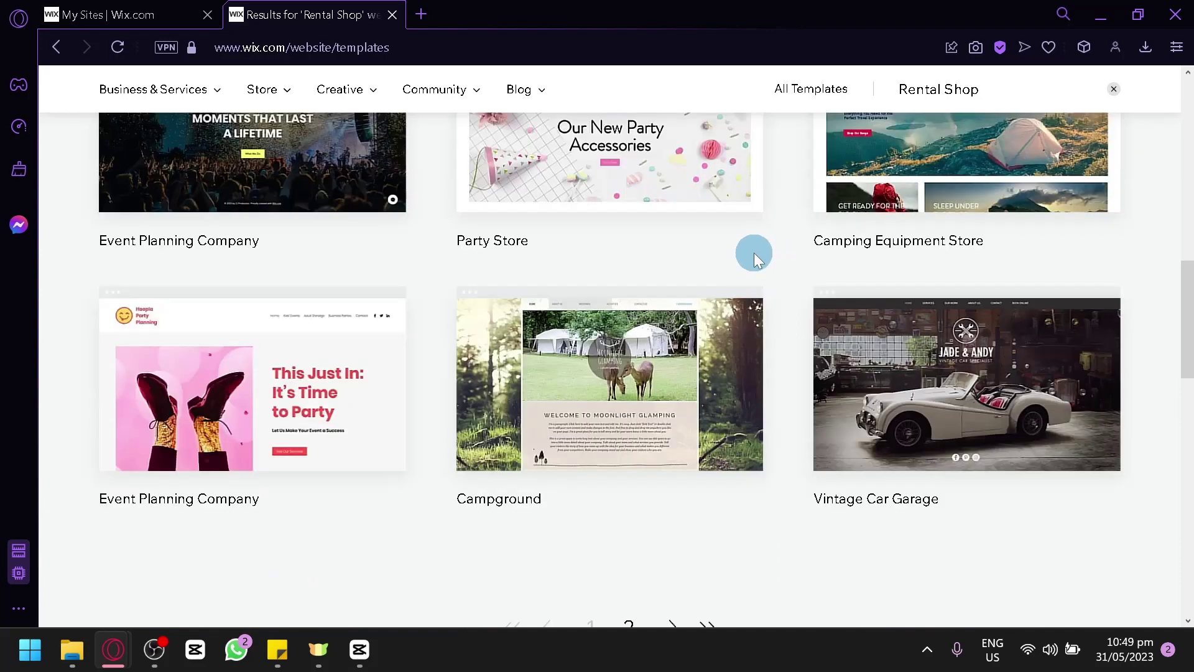
pyautogui.moveTo(261, 380)
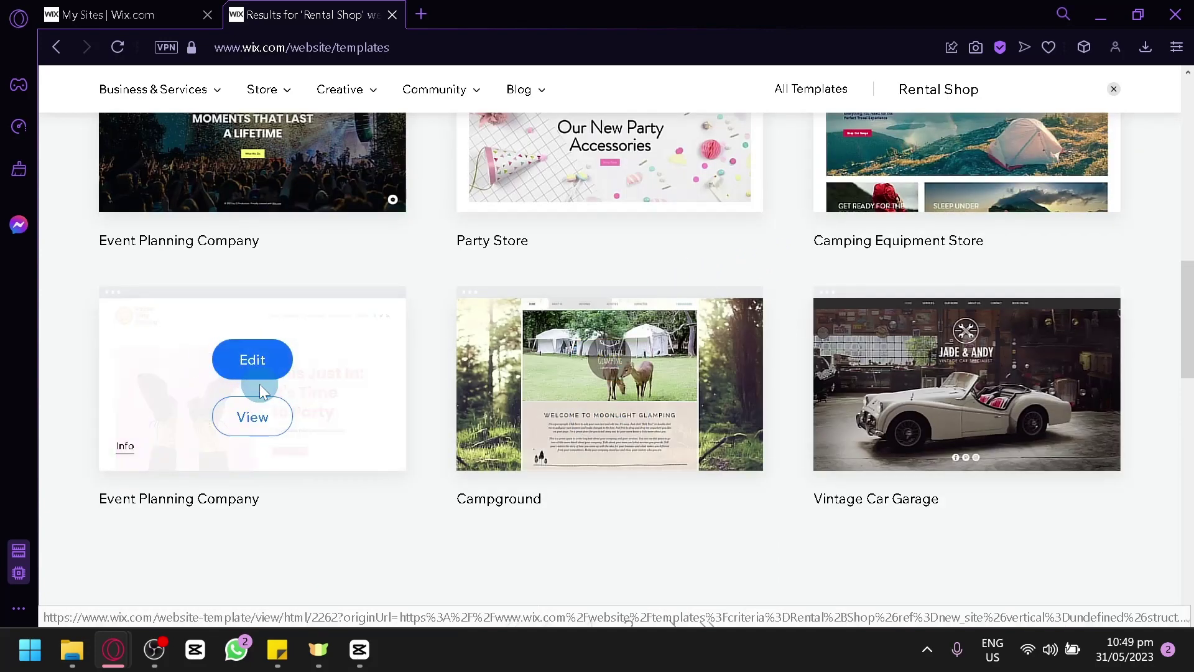
pyautogui.scroll(2, 366, 425)
pyautogui.scroll(4, 365, 425)
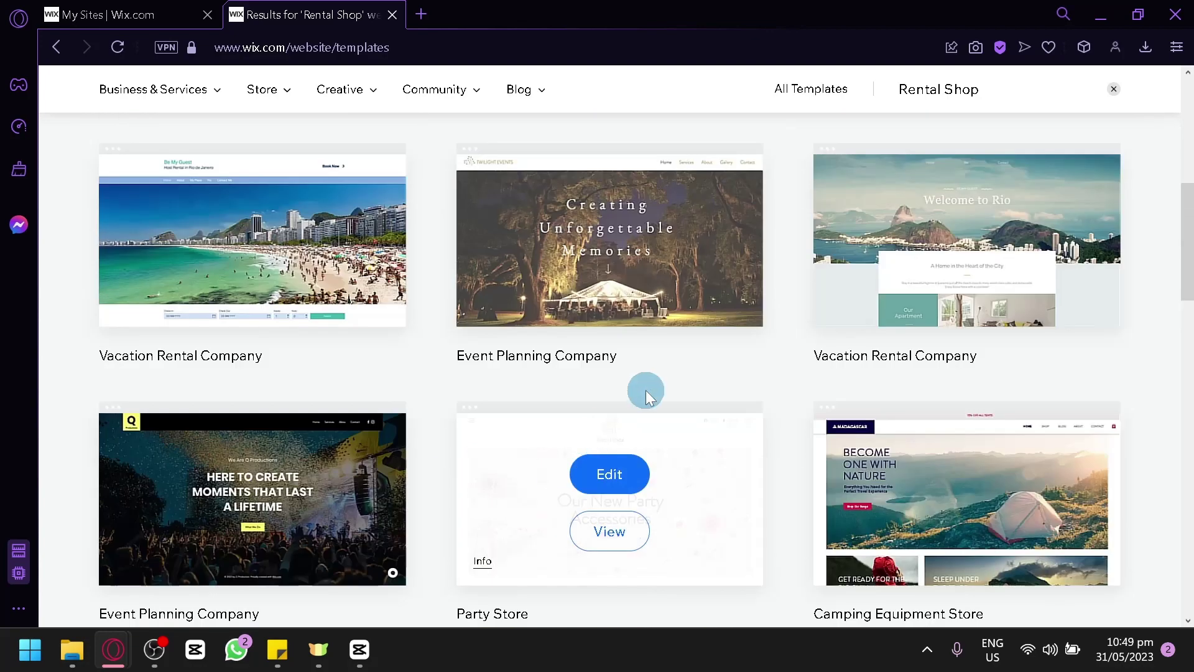
pyautogui.moveTo(937, 245)
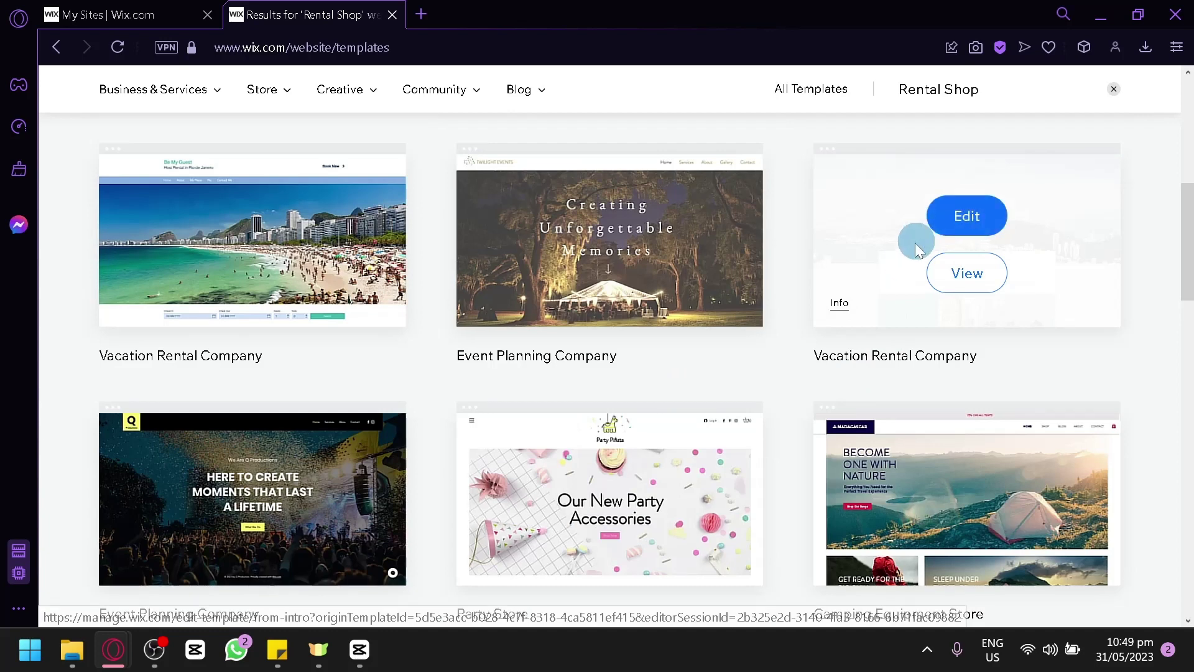
pyautogui.click(967, 277)
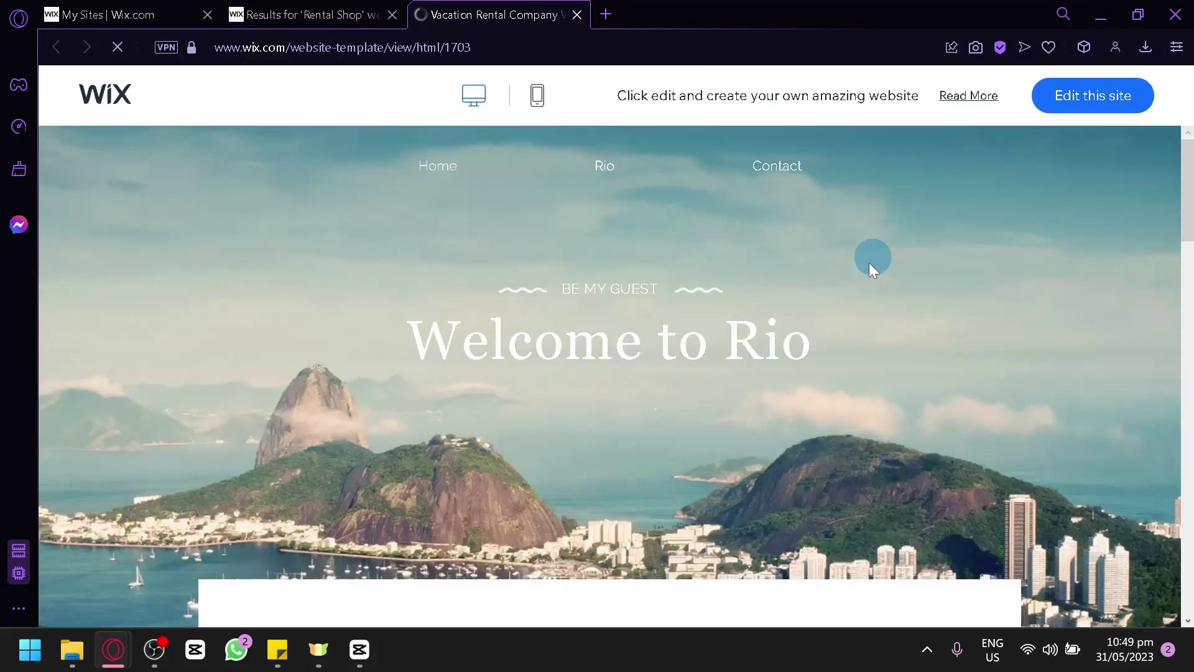
# - Examine the Welcome to Rio template's page content in both the desktop and mobile previews
pyautogui.scroll(-5, 769, 337)
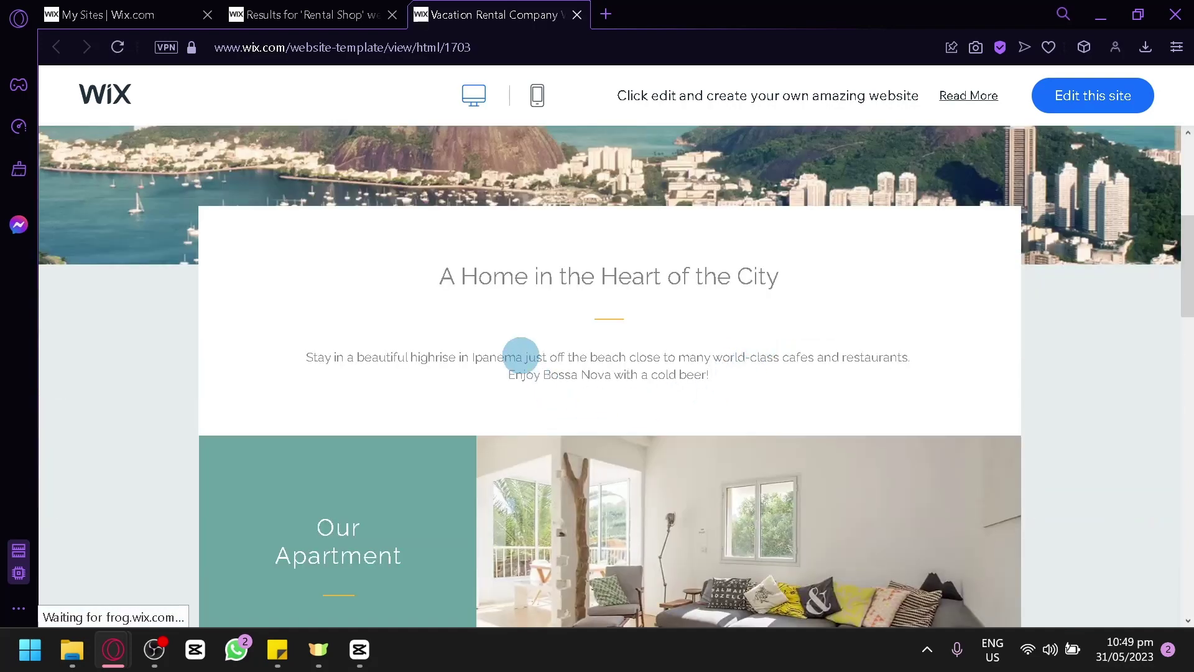
pyautogui.scroll(-20, 826, 270)
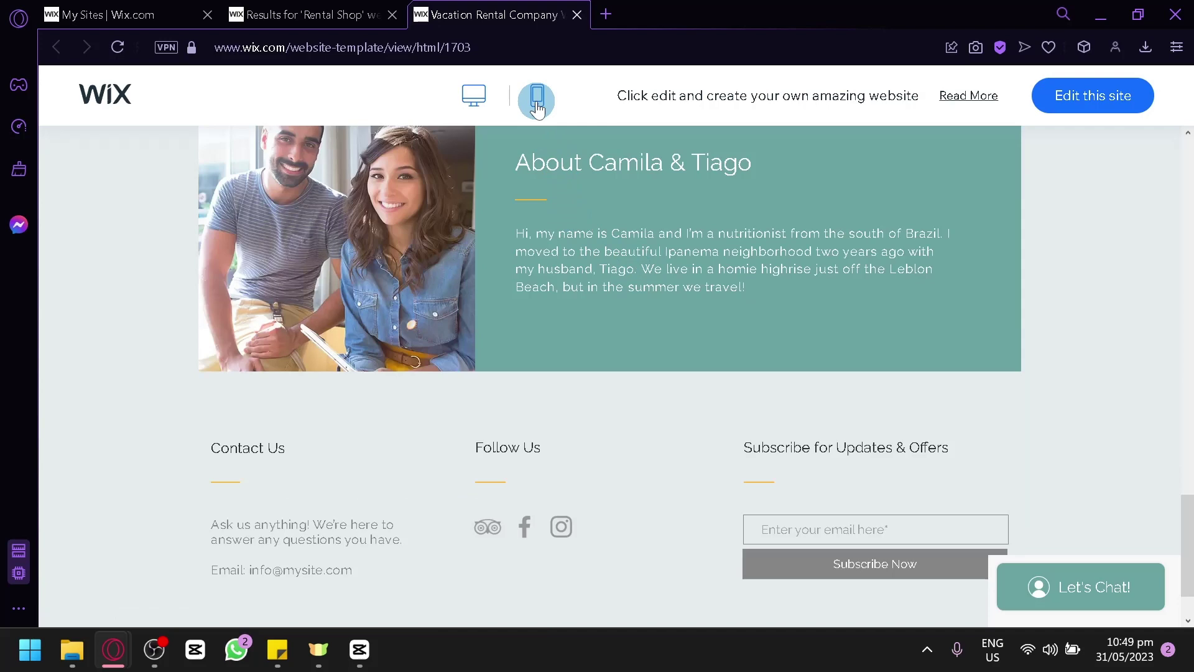
pyautogui.click(537, 103)
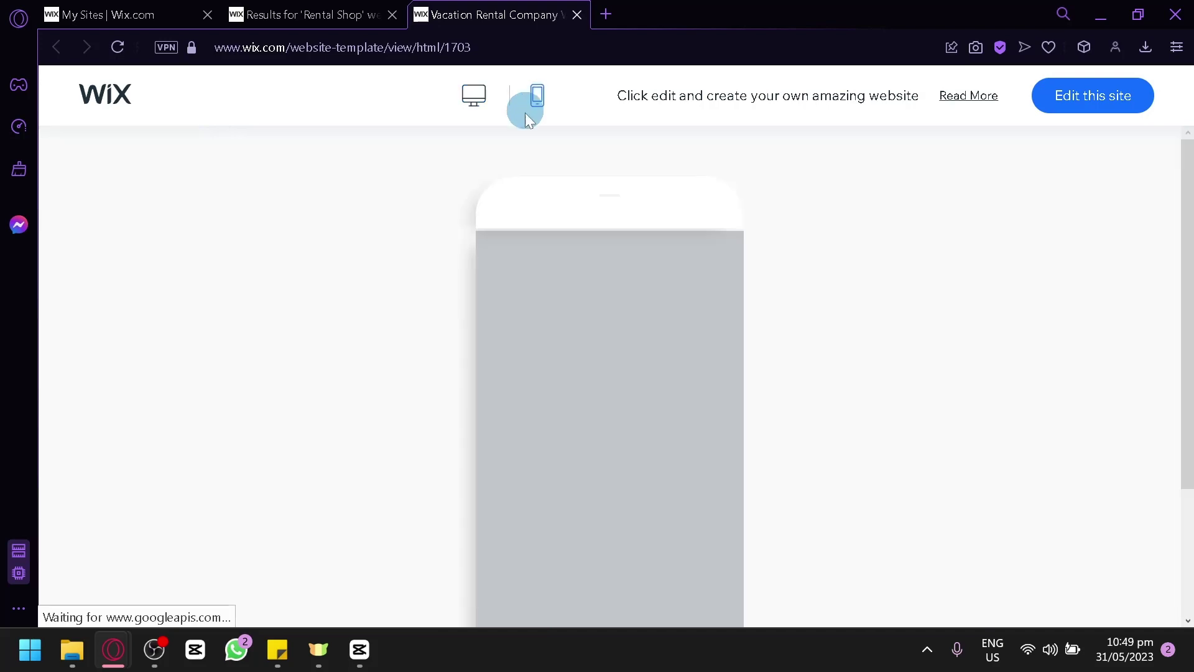
pyautogui.scroll(-10, 640, 299)
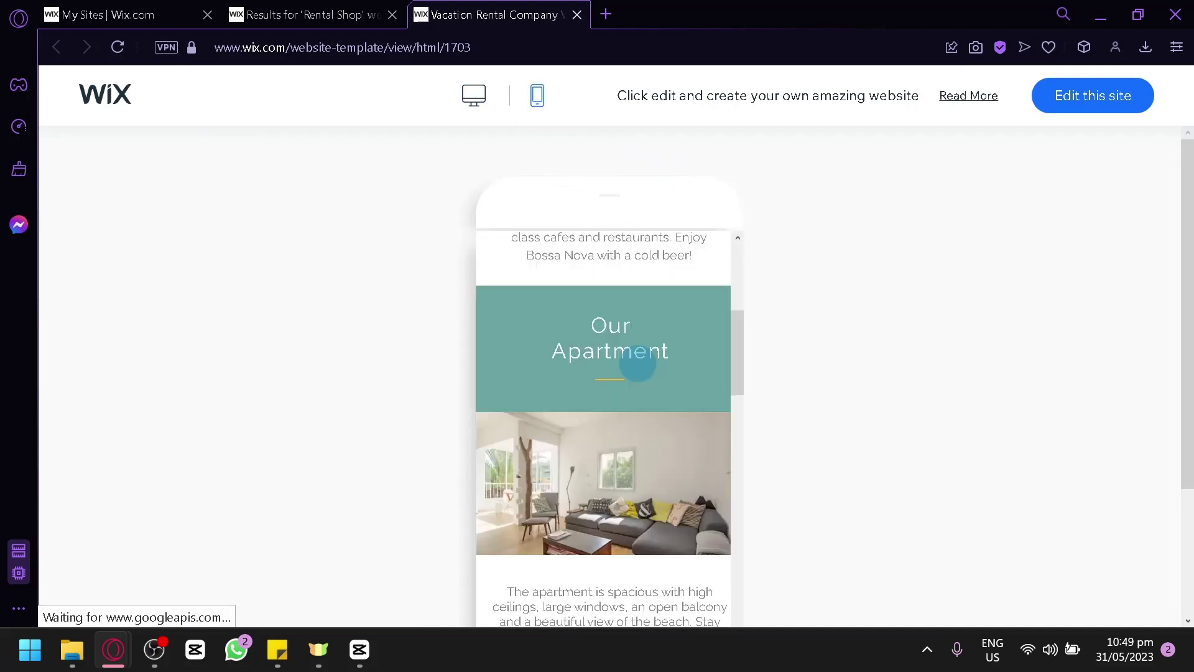
pyautogui.scroll(-2, 846, 373)
pyautogui.scroll(5, 568, 314)
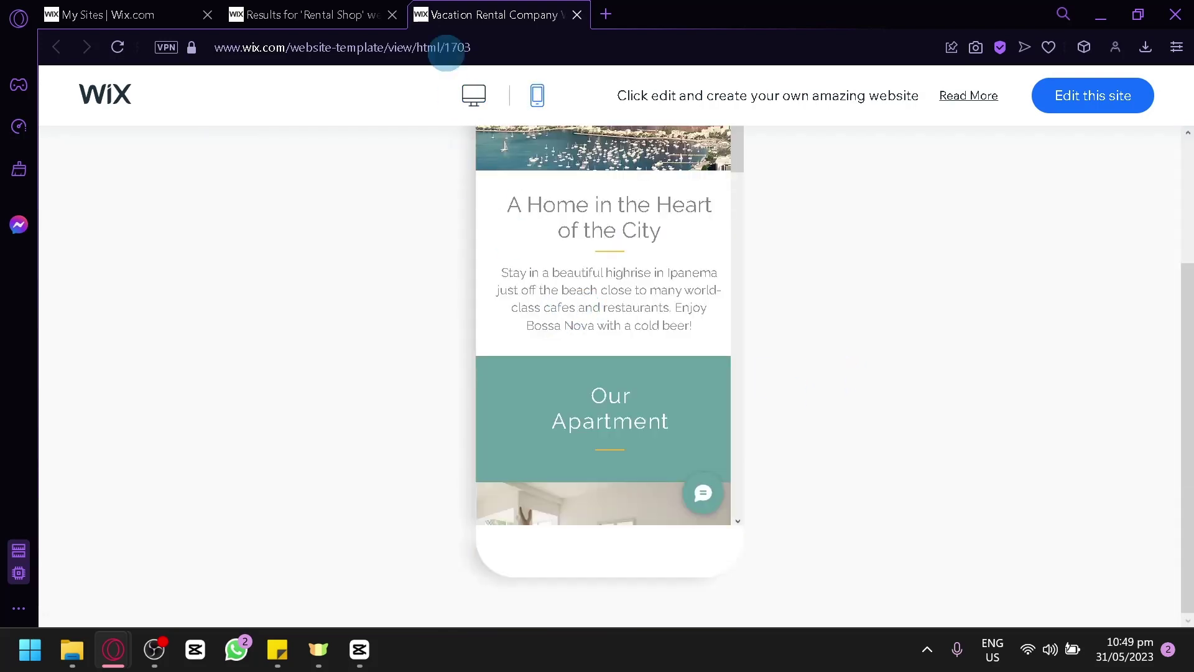
# - Close the template preview and start editing the Vacation Rental Company template titled Welcome to Rio
pyautogui.click(348, 6)
pyautogui.click(577, 14)
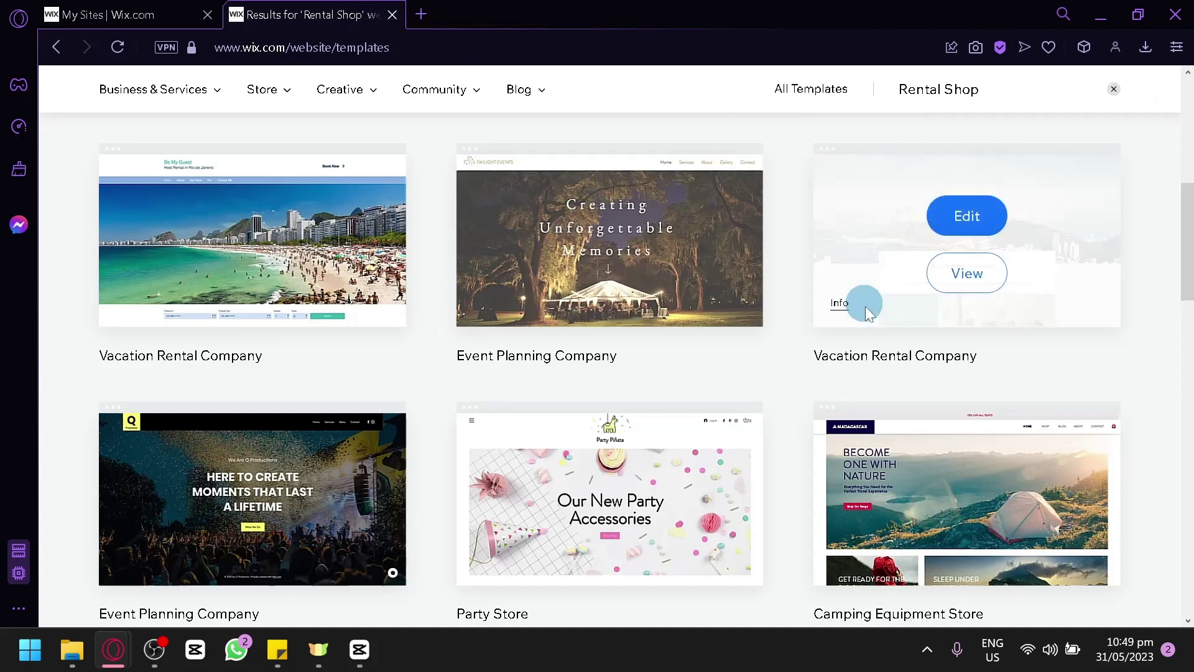
pyautogui.click(973, 222)
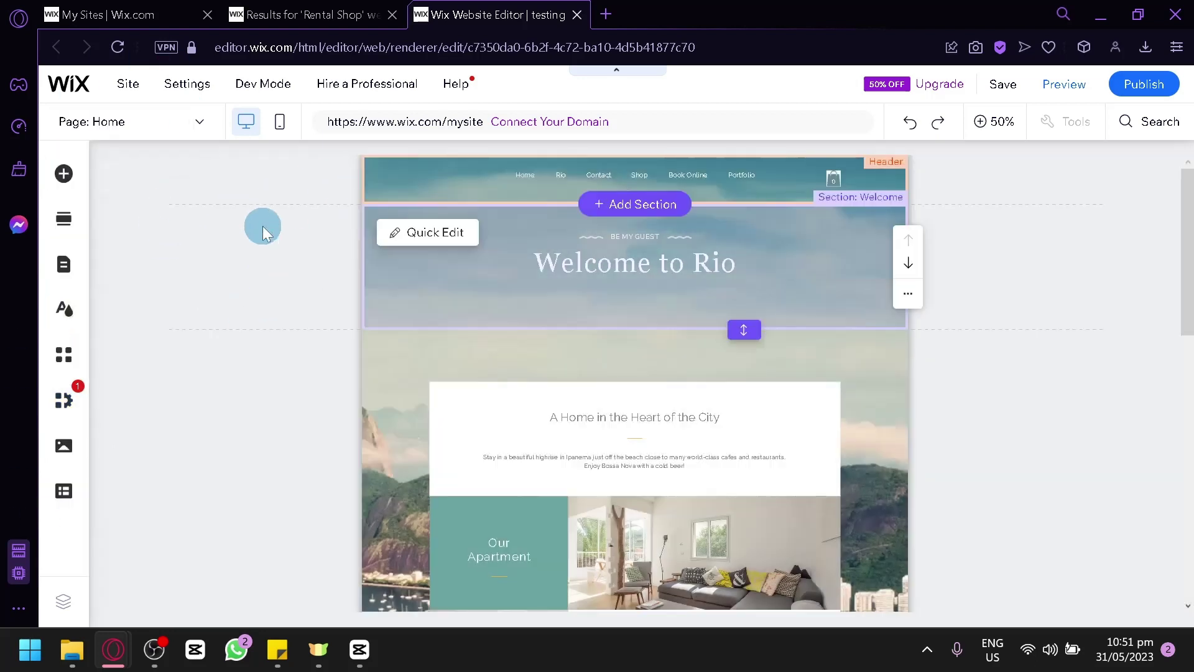
# - Open the library of addable elements and look through its Strip, Gallery and Menu & Anchor categories
pyautogui.click(62, 174)
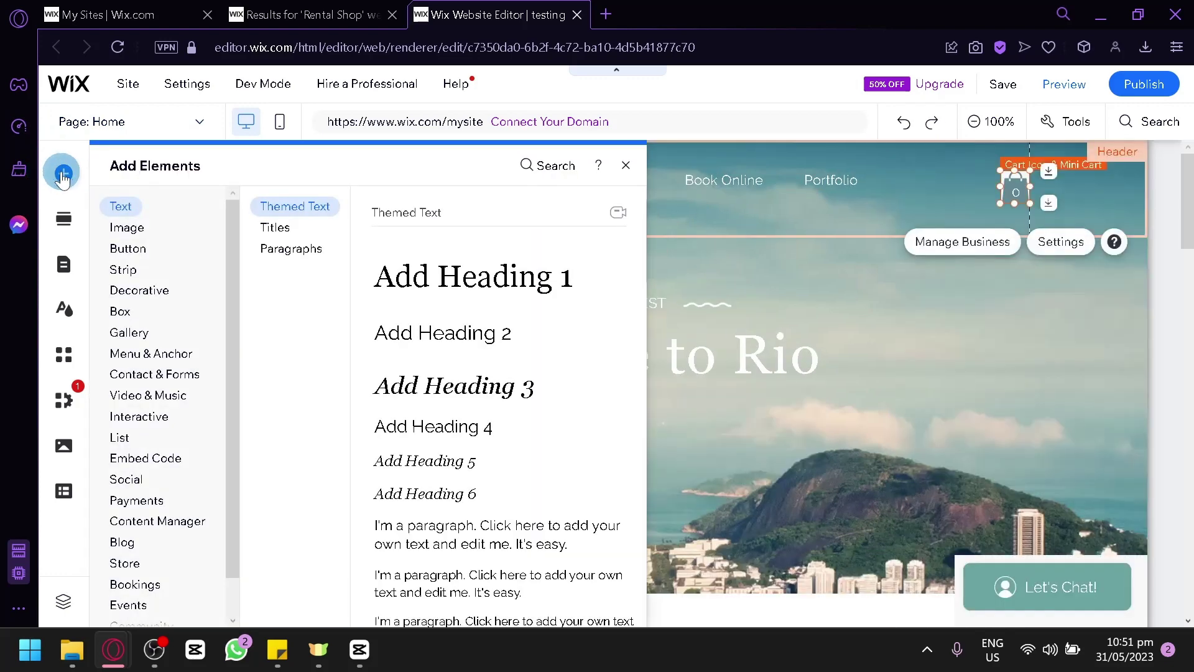
pyautogui.moveTo(229, 226); pyautogui.dragTo(260, 233)
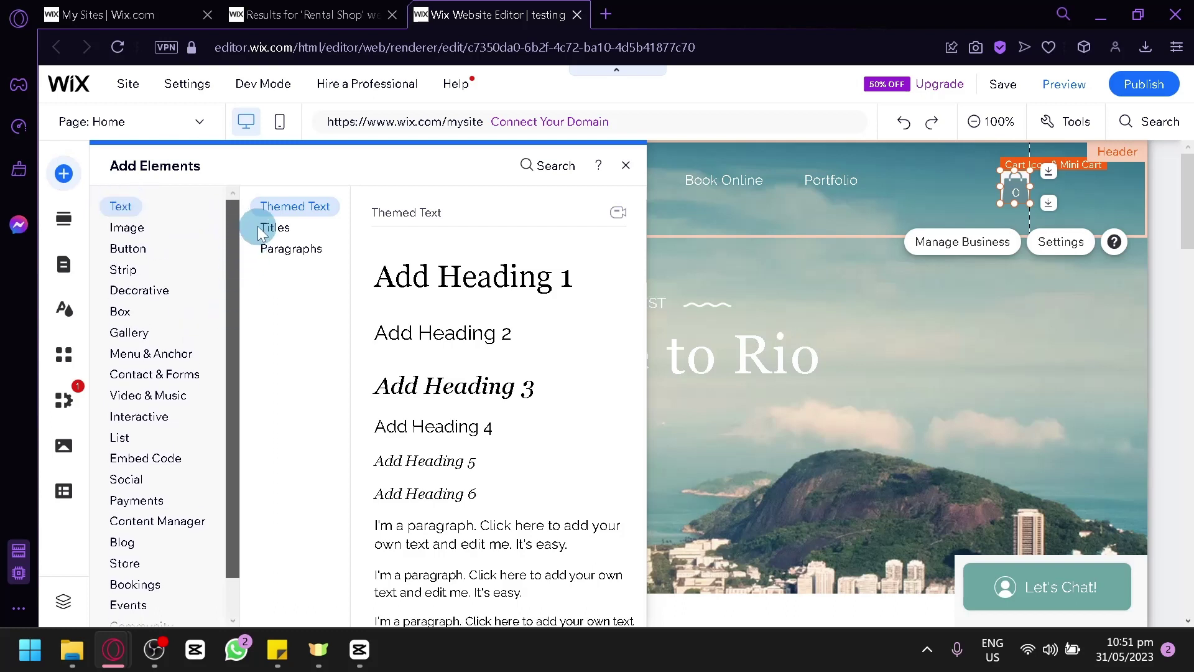
pyautogui.click(160, 271)
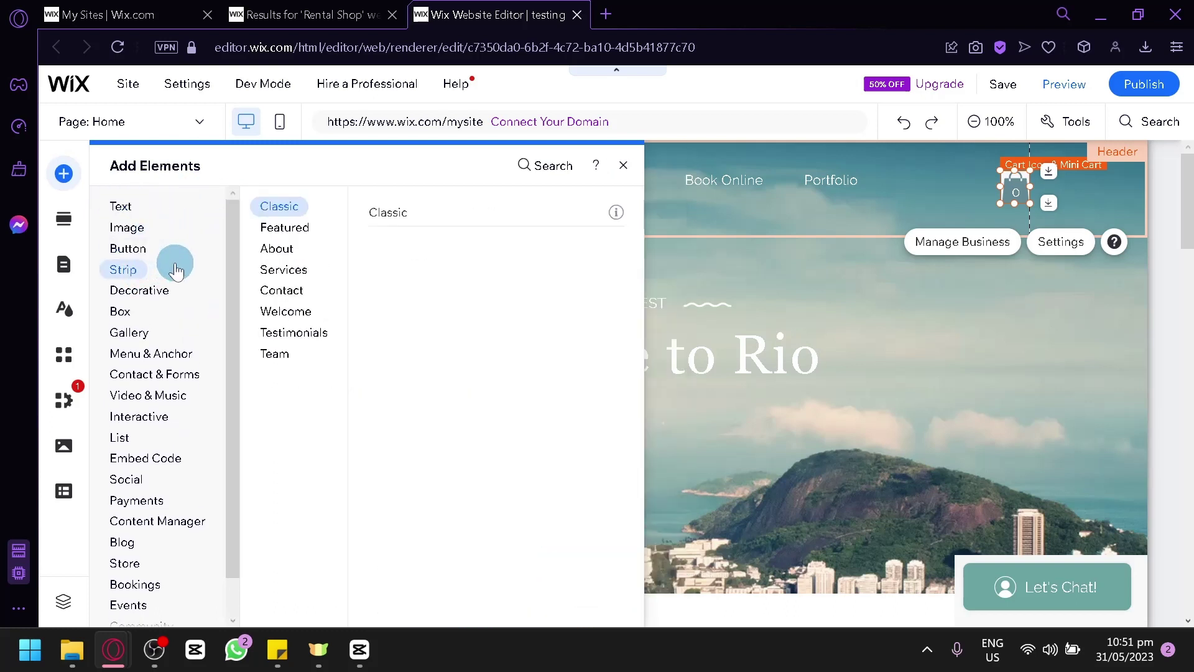
pyautogui.click(176, 333)
pyautogui.click(181, 355)
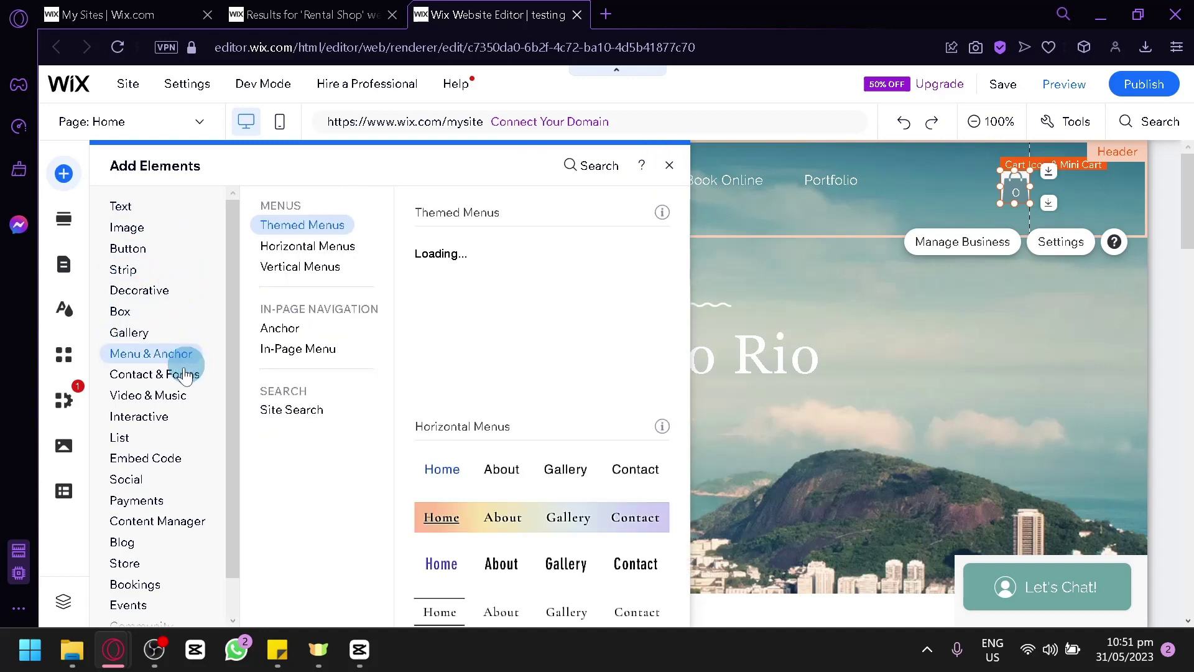
pyautogui.scroll(-1, 179, 380)
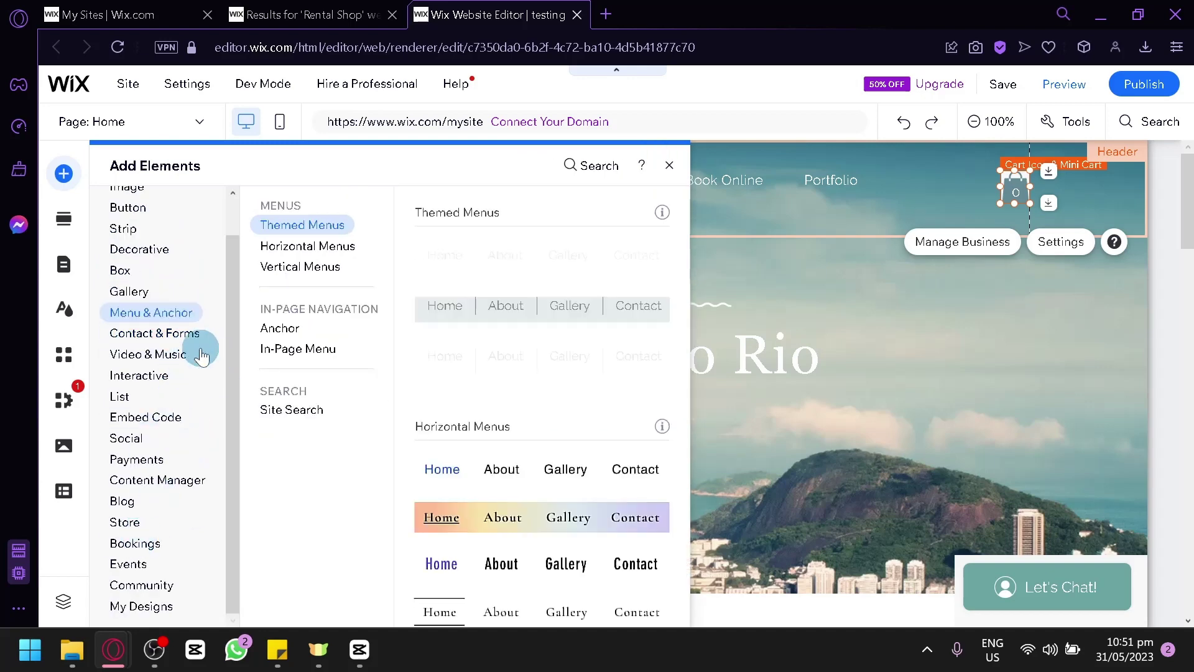
pyautogui.scroll(1, 196, 294)
# - Review the Image element options and the Themed Text, Paragraphs and Titles styles of the Text elements
pyautogui.click(134, 227)
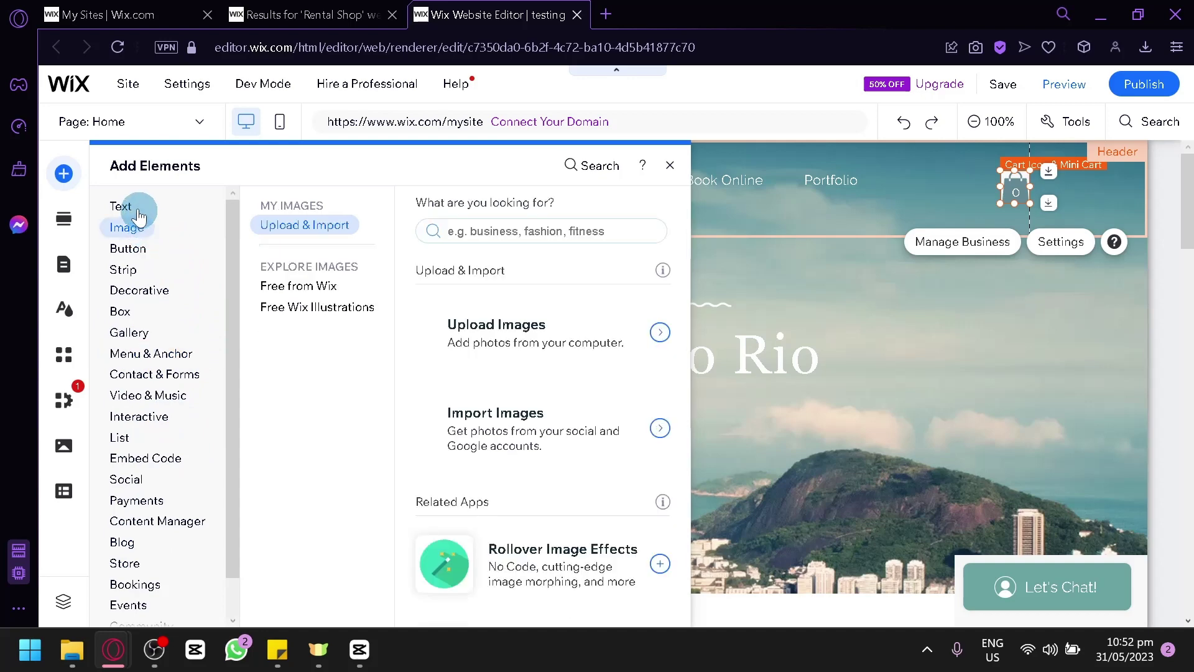
pyautogui.click(136, 210)
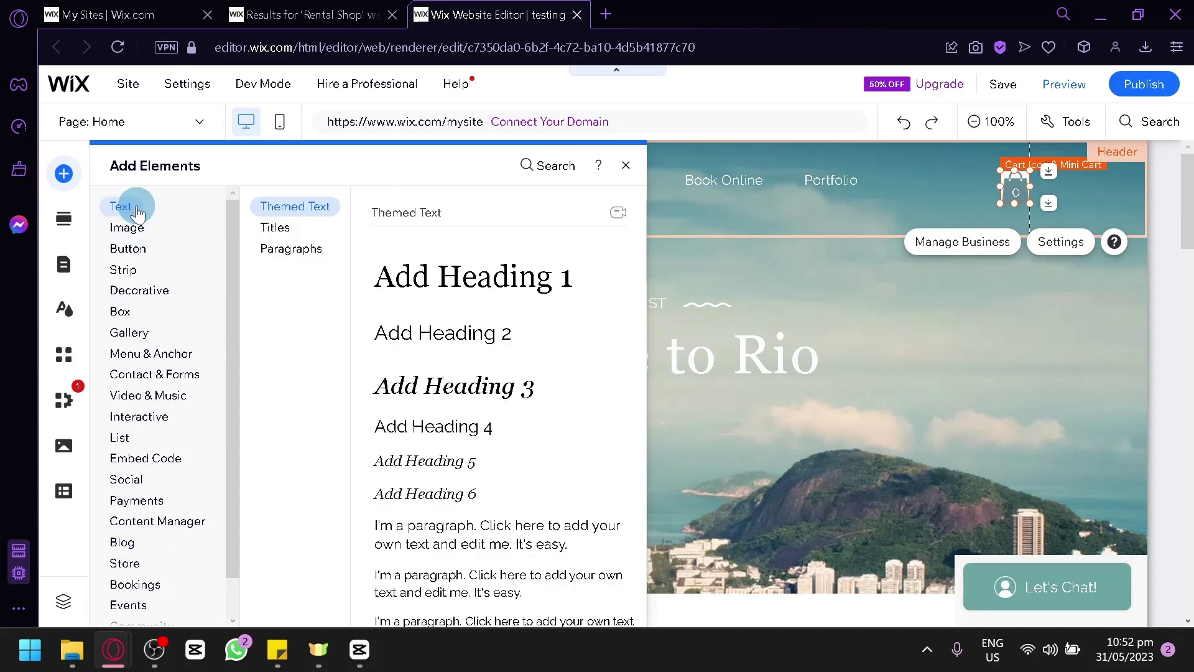
pyautogui.click(289, 247)
pyautogui.click(286, 228)
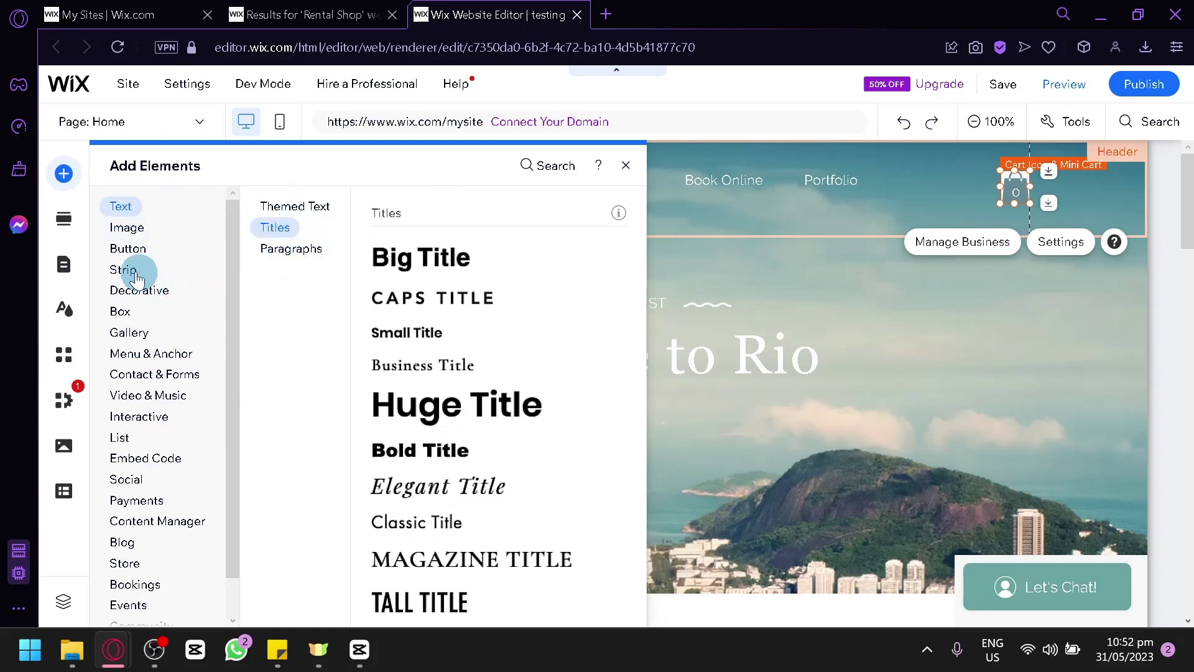
# - Look through the ready-made Strip designs, including the Classic, Featured, About and Services groups
pyautogui.click(123, 269)
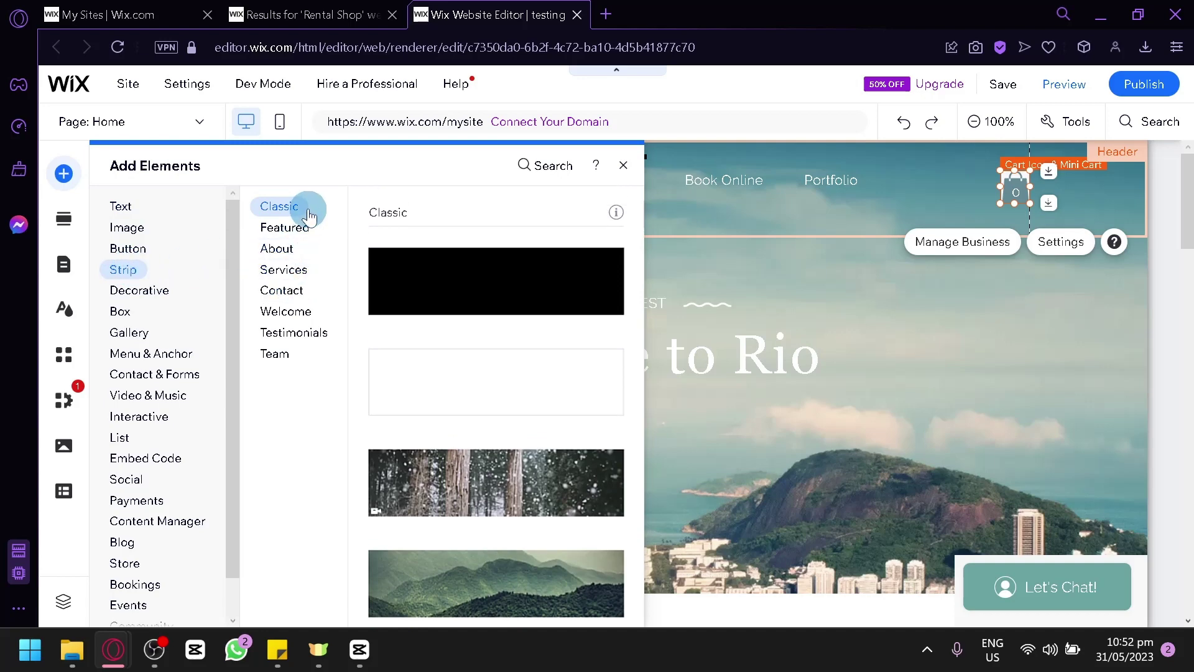
pyautogui.click(318, 233)
pyautogui.click(311, 269)
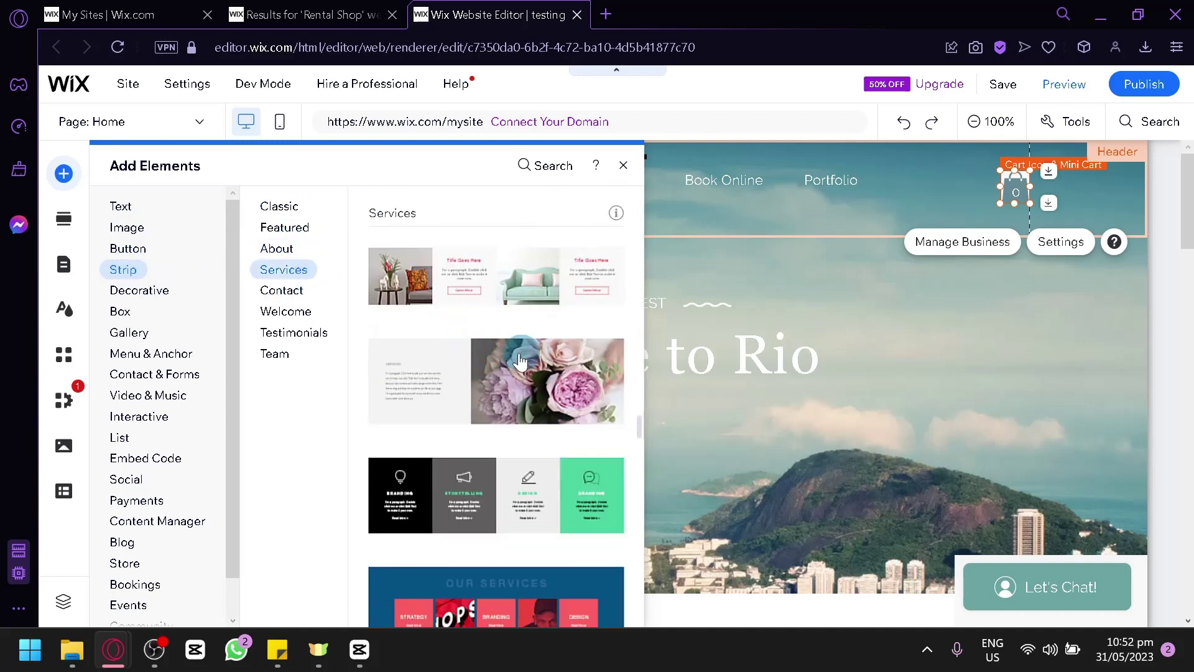
pyautogui.scroll(10, 525, 311)
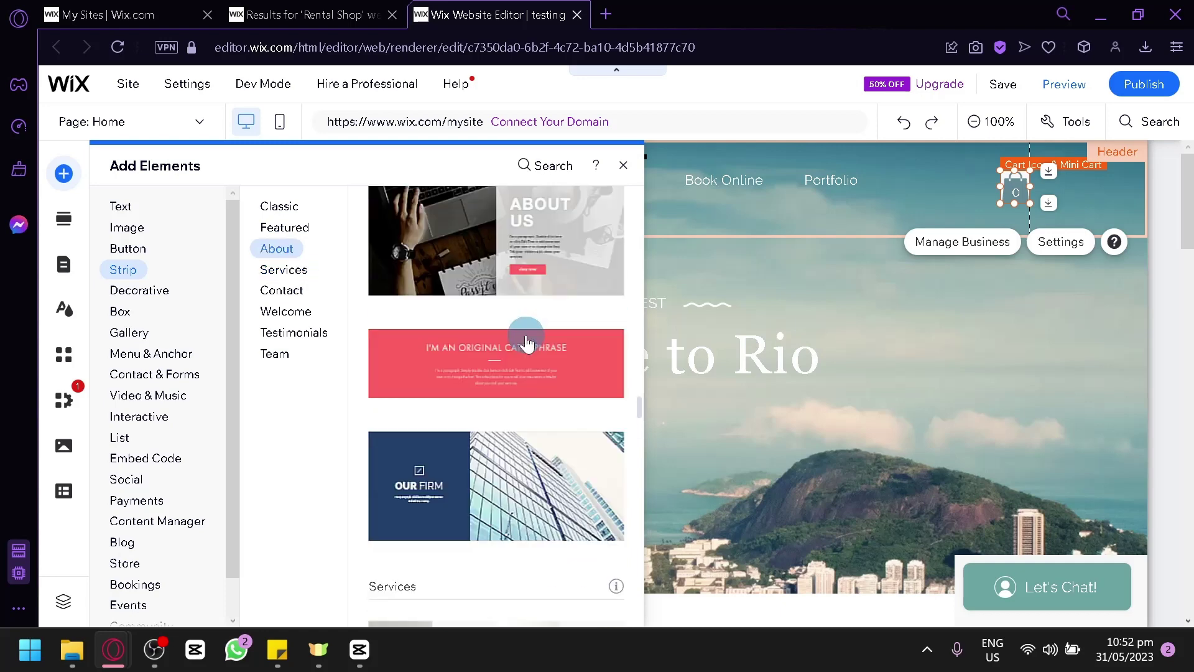
pyautogui.scroll(3, 528, 347)
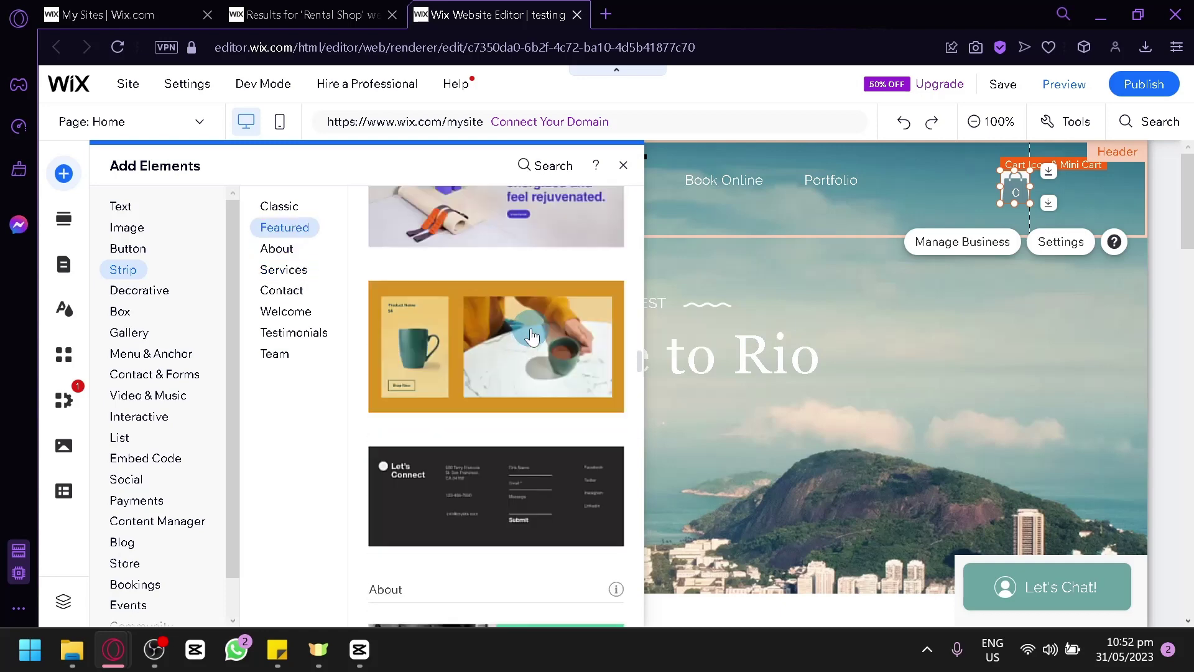
pyautogui.scroll(6, 471, 342)
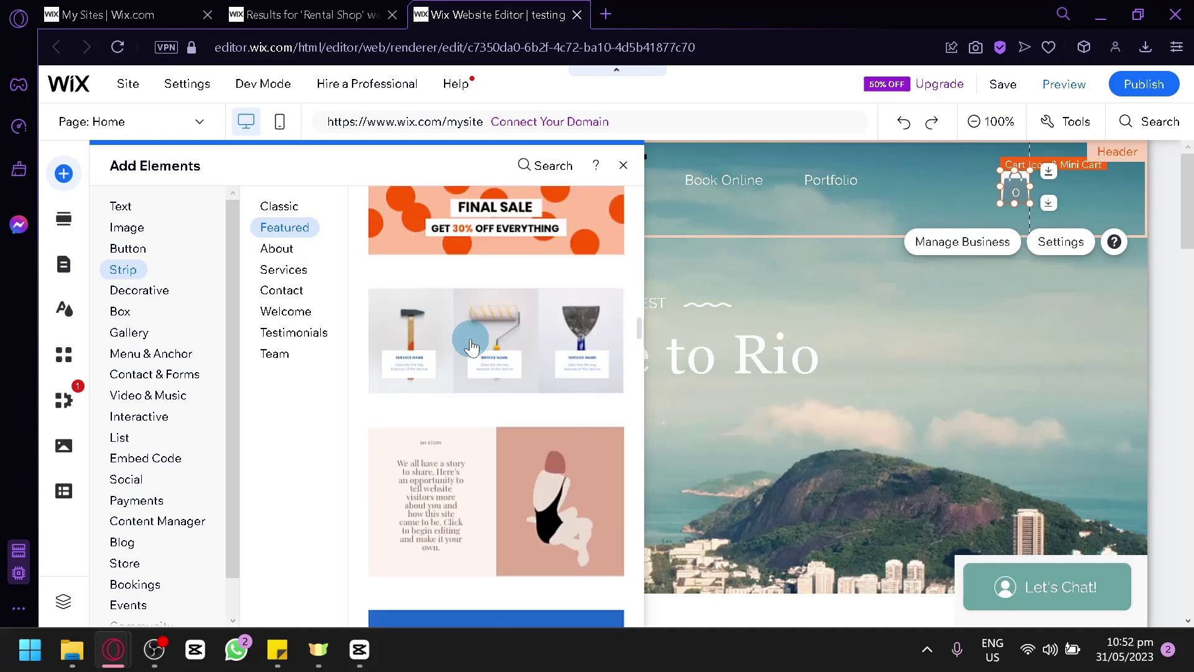
pyautogui.scroll(10, 473, 342)
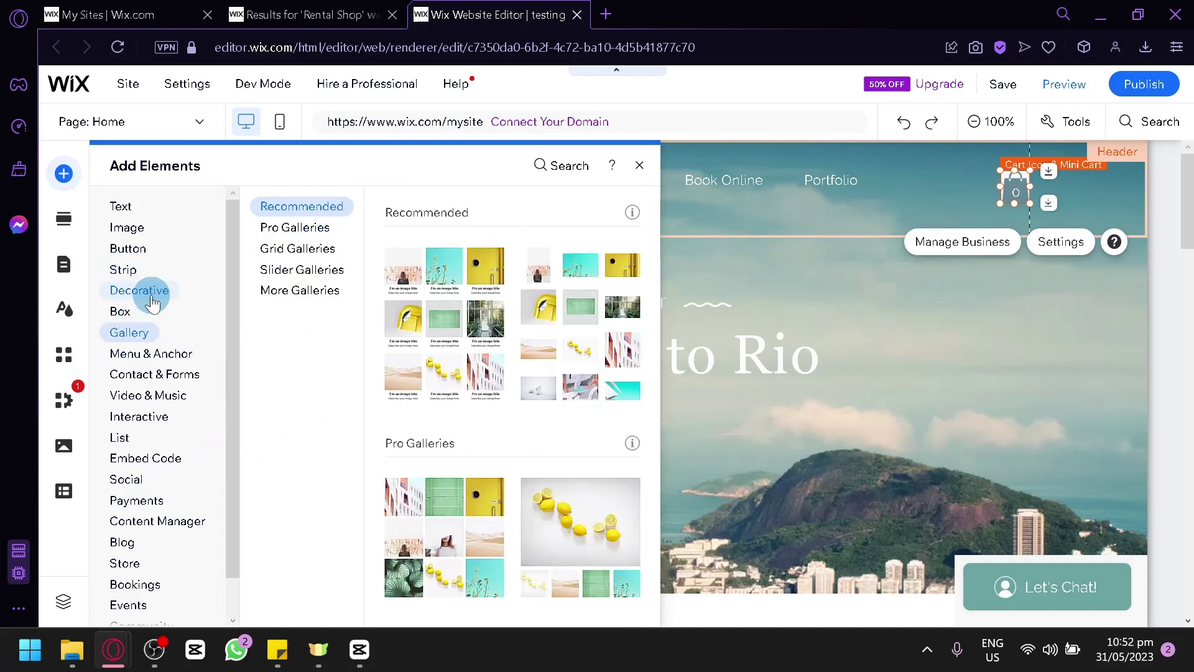
# - Examine the Social elements available for the site, from the Social Bar to the Facebook and Twitter widgets
pyautogui.scroll(-1, 195, 391)
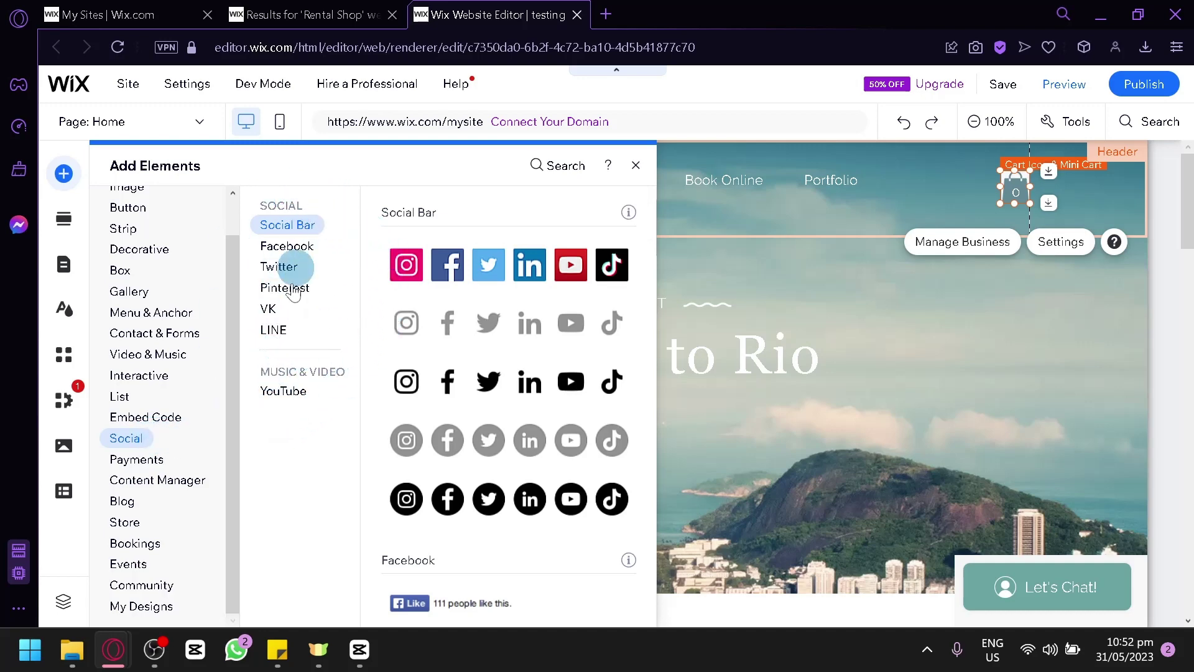
pyautogui.scroll(-5, 460, 429)
pyautogui.scroll(-5, 516, 280)
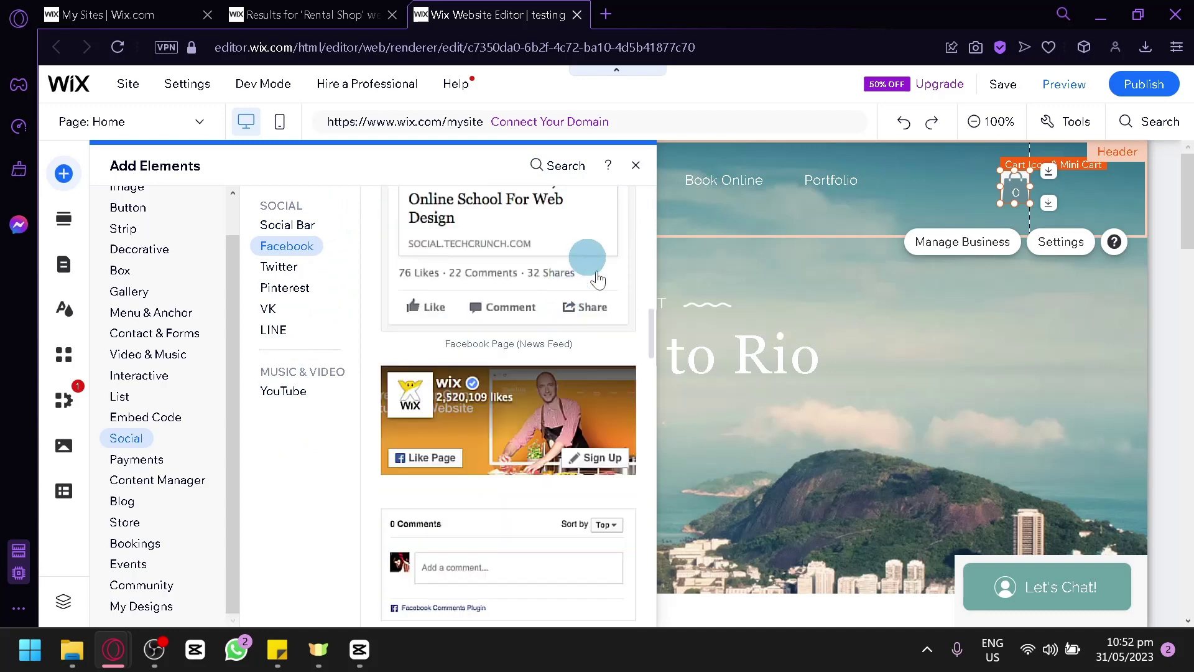
pyautogui.scroll(-4, 567, 307)
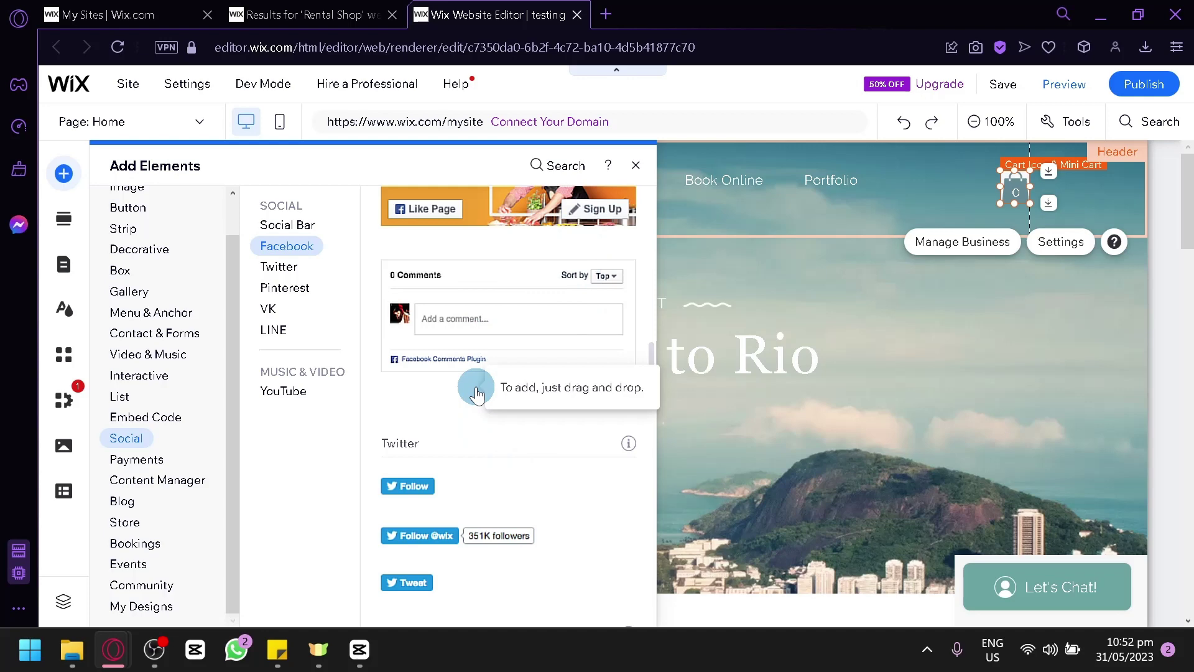
# - Open the section library and review its categories and the Welcome section layouts
pyautogui.click(73, 231)
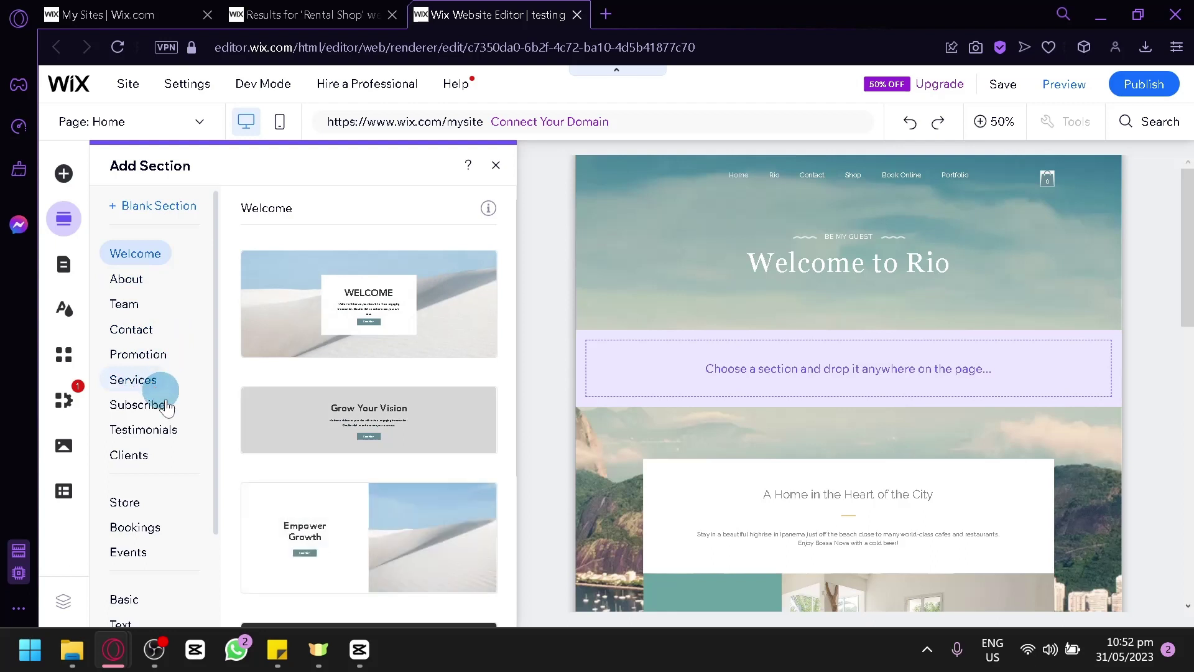
pyautogui.scroll(-2, 165, 436)
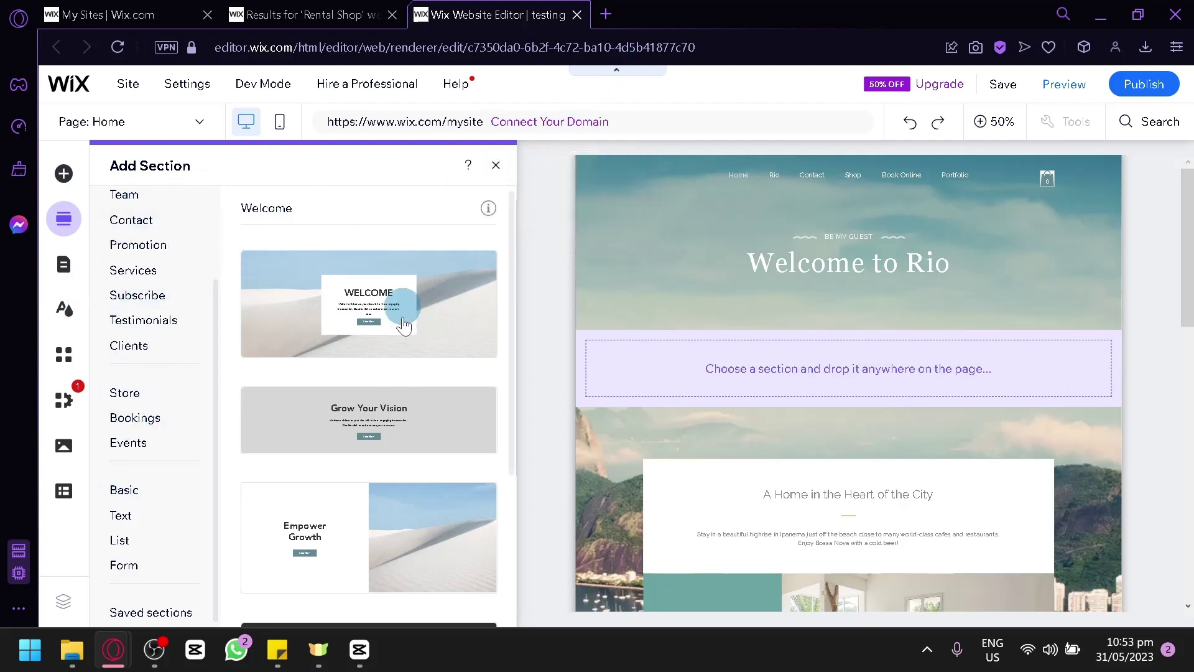
pyautogui.click(281, 334)
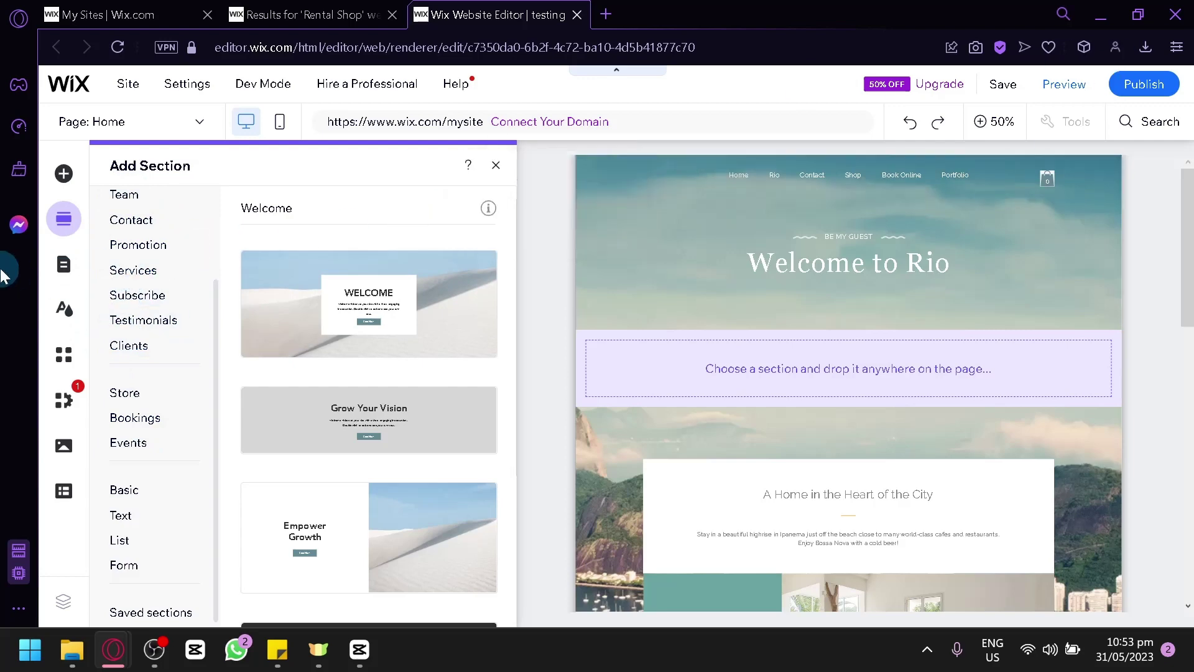
# - View the site's pages and menu, and open the site design options for theme, page background and transitions
pyautogui.click(72, 277)
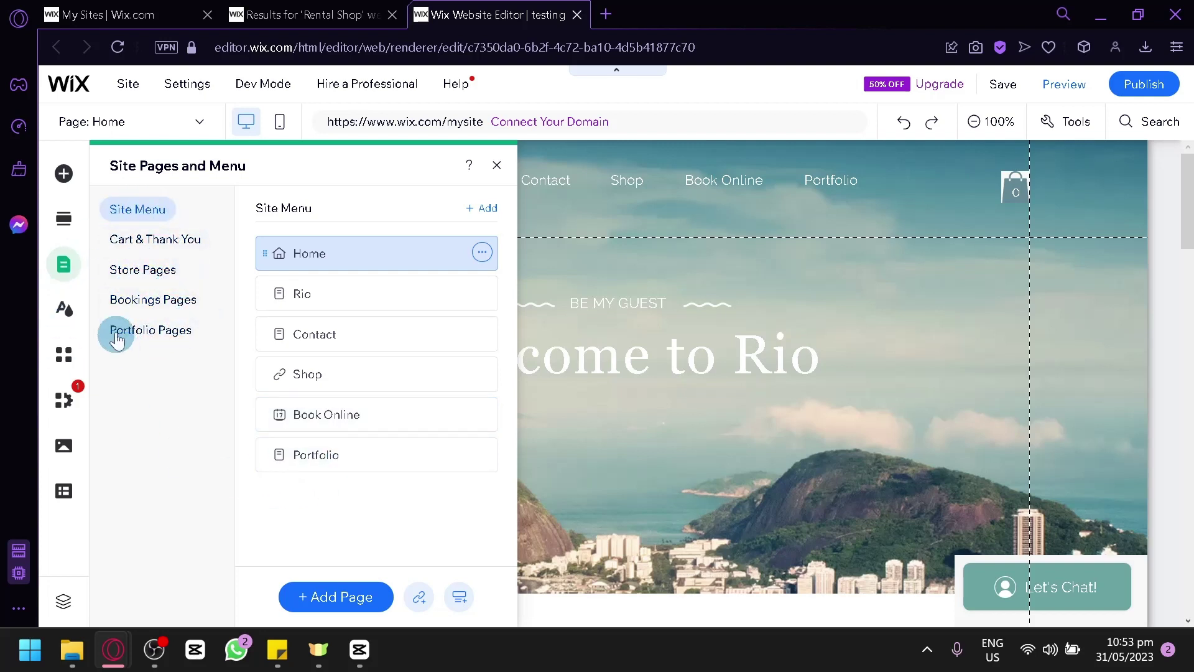
pyautogui.click(64, 316)
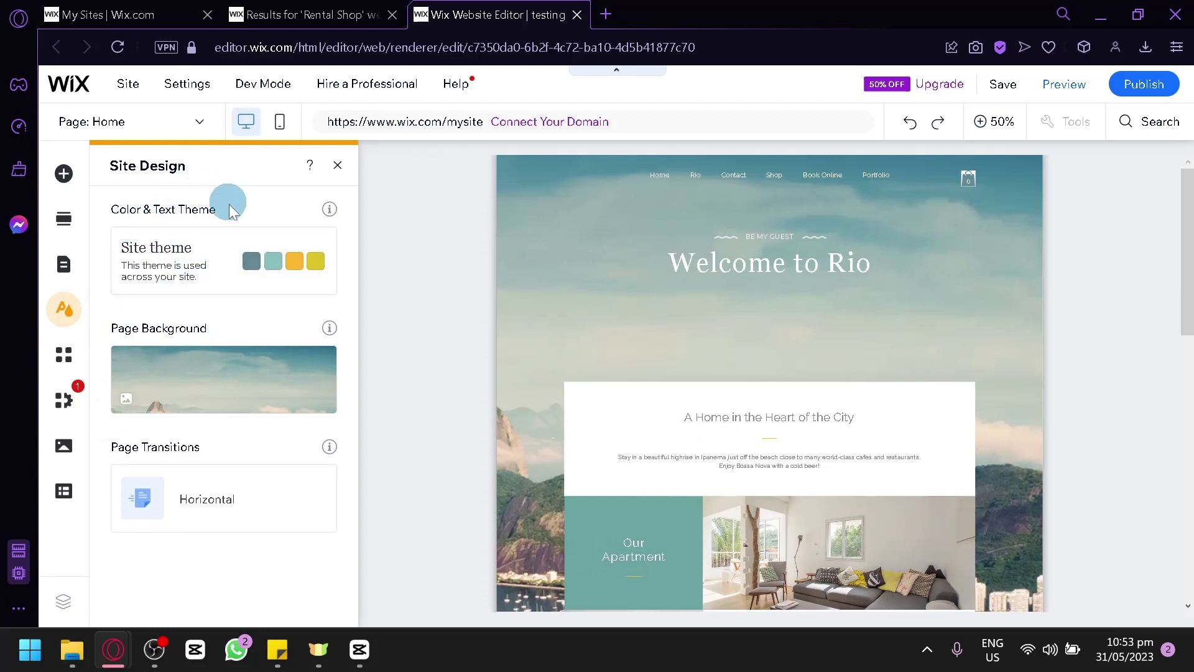
# - Review the site design options alongside the home page and the editor's business, media and content tools, and close the design options
pyautogui.moveTo(151, 326)
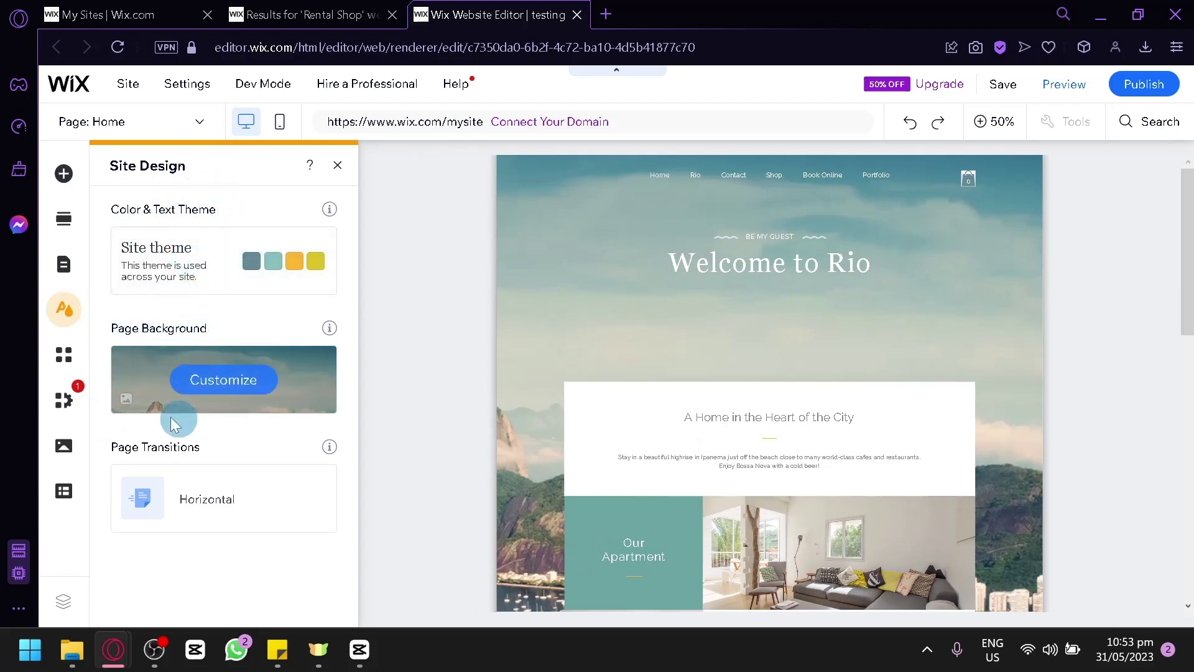
pyautogui.scroll(-6, 744, 213)
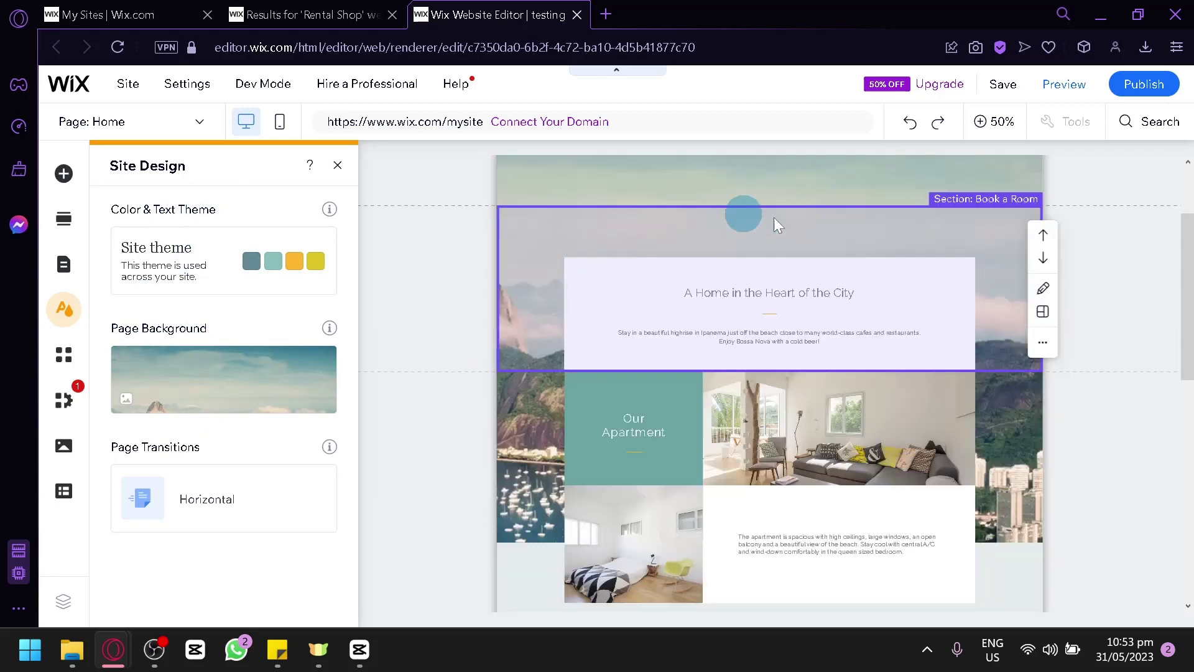
pyautogui.scroll(6, 719, 517)
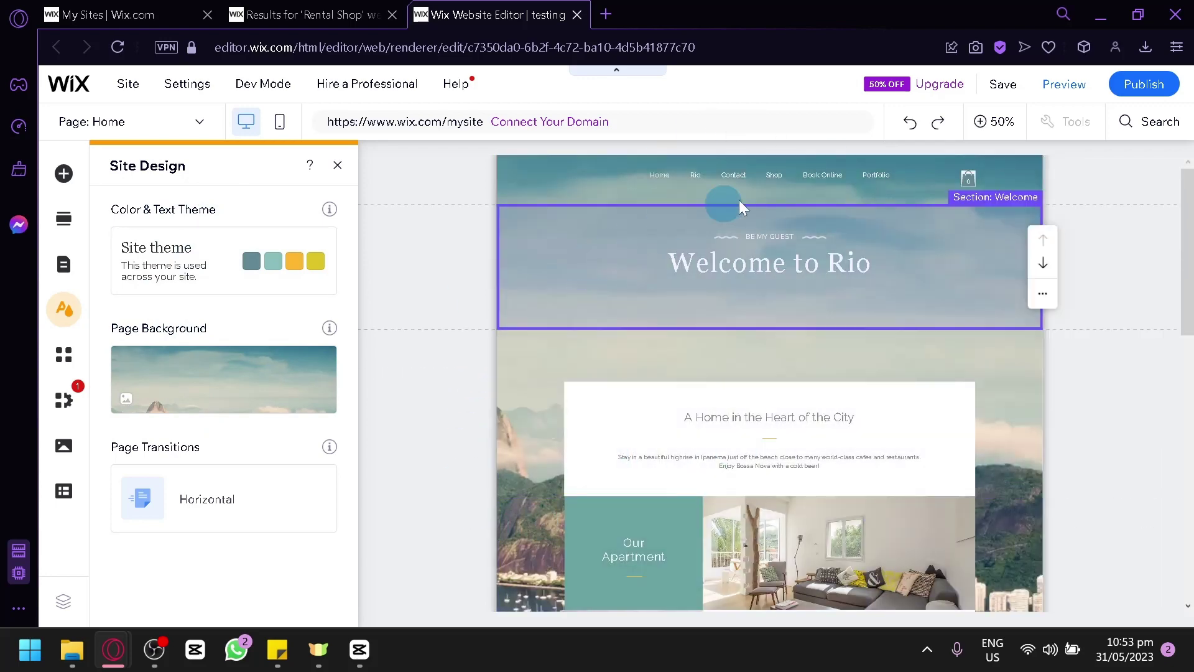
pyautogui.moveTo(215, 391)
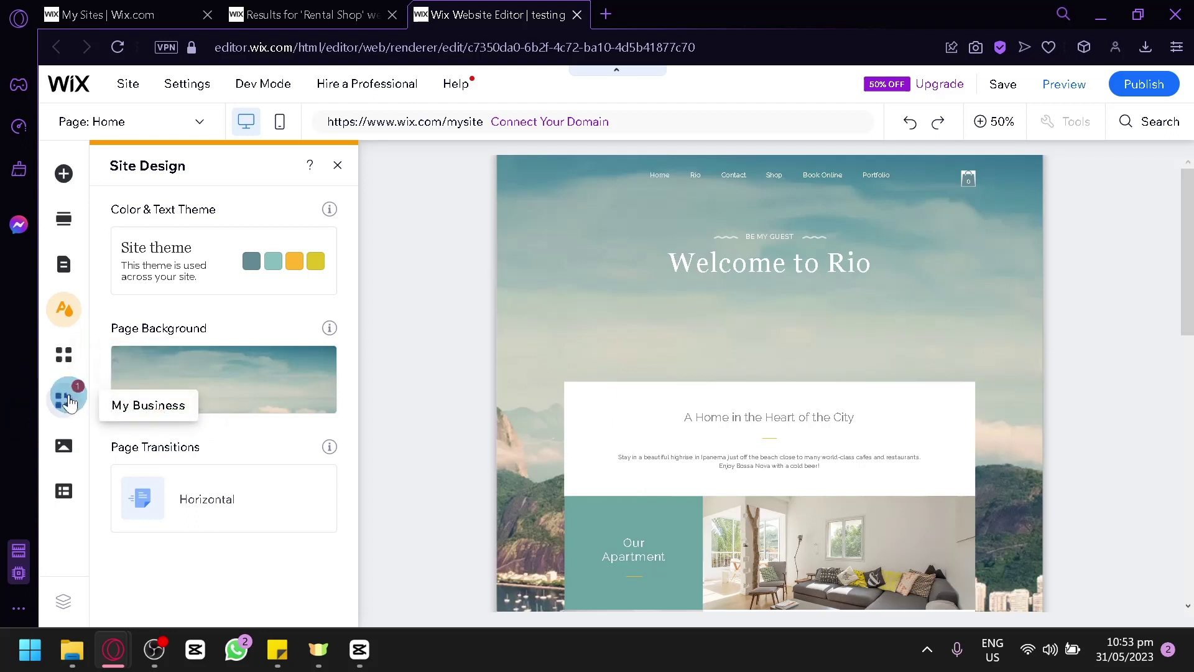
pyautogui.click(64, 453)
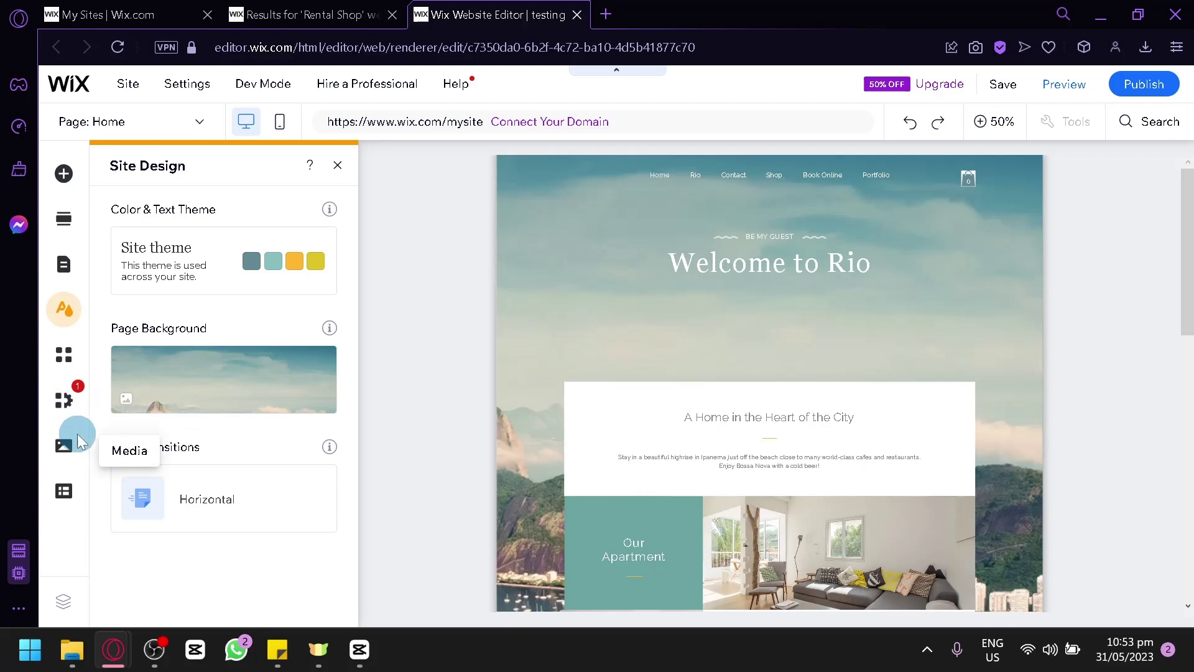
pyautogui.click(74, 440)
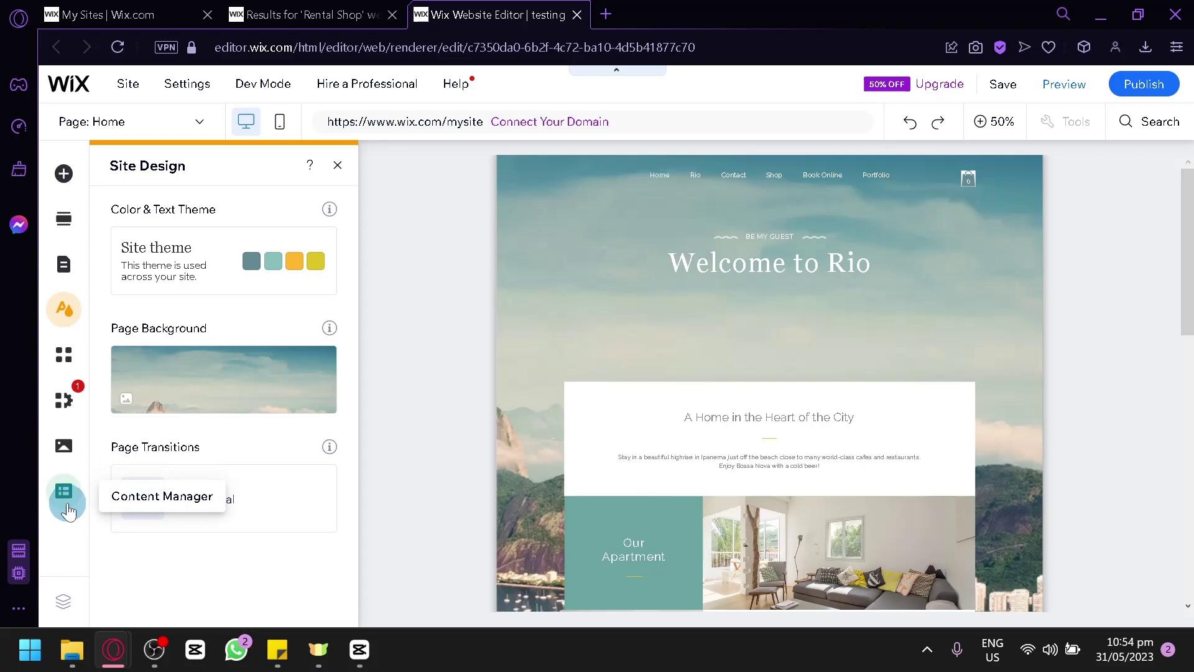
pyautogui.click(341, 167)
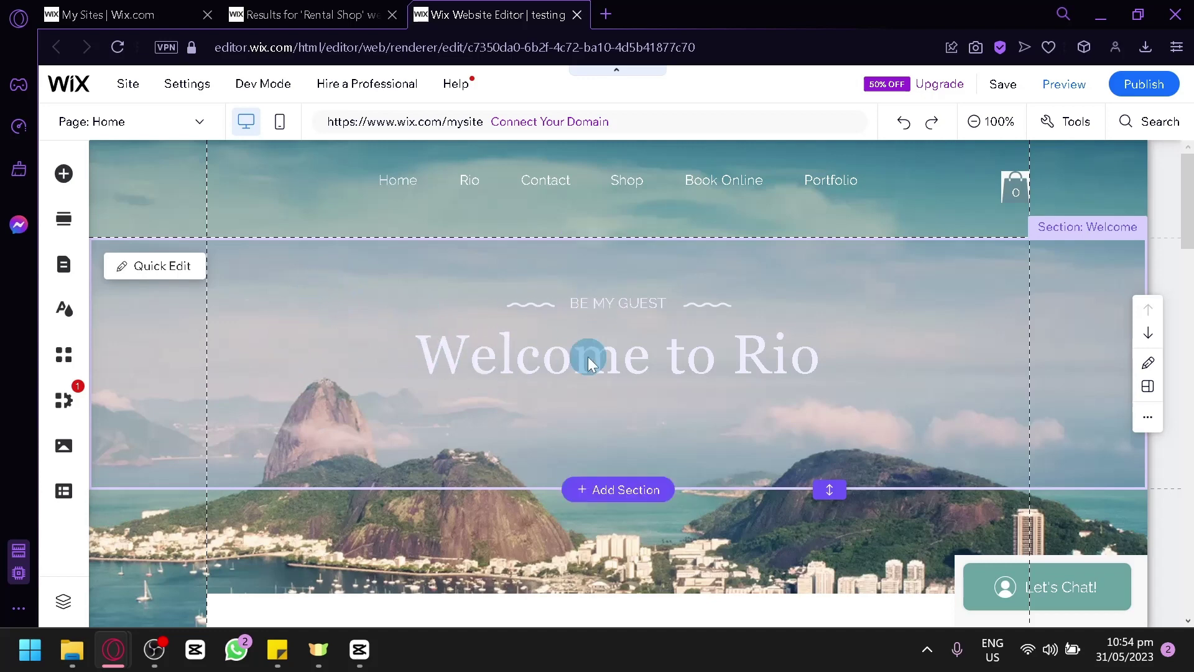
# - Open the Welcome section's "Welcome to Rio" title for editing and examine its text settings, including fonts, effects and spacing
pyautogui.click(155, 268)
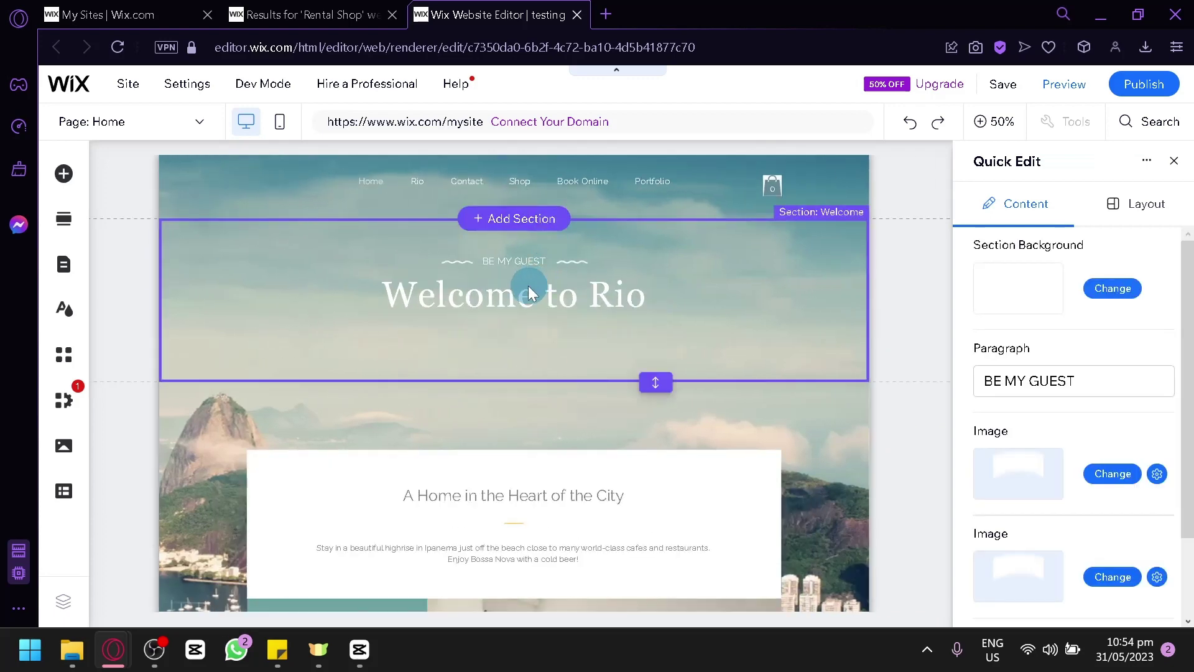
pyautogui.doubleClick(550, 297)
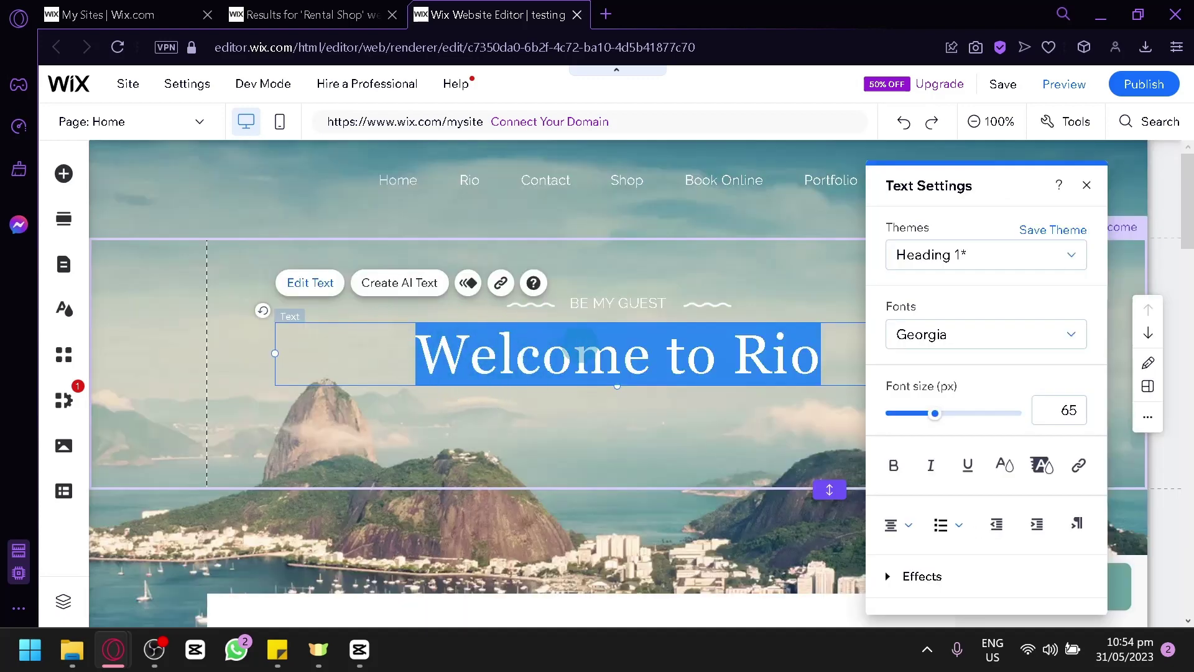
pyautogui.click(603, 295)
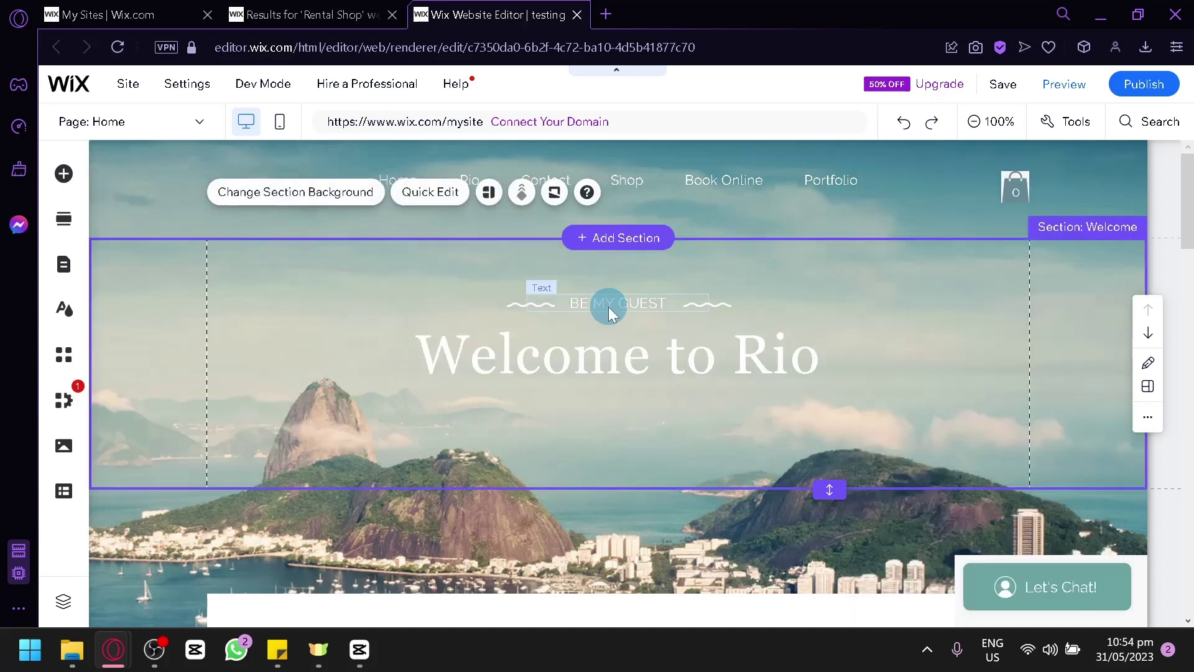
pyautogui.doubleClick(573, 353)
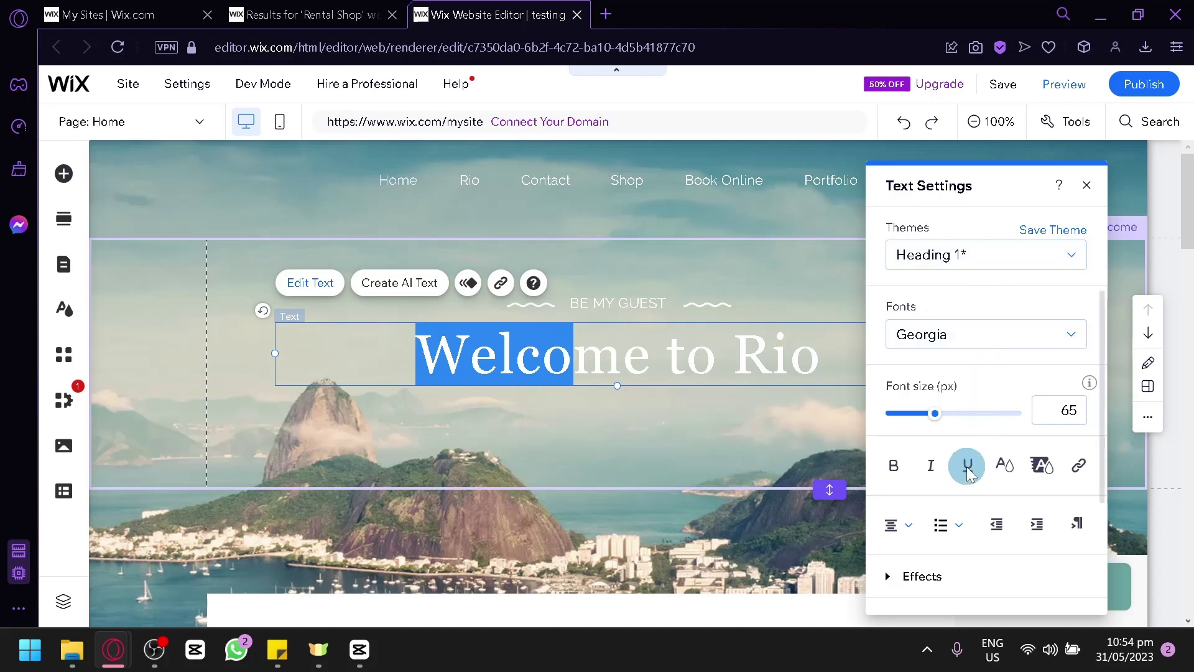
pyautogui.scroll(-2, 995, 442)
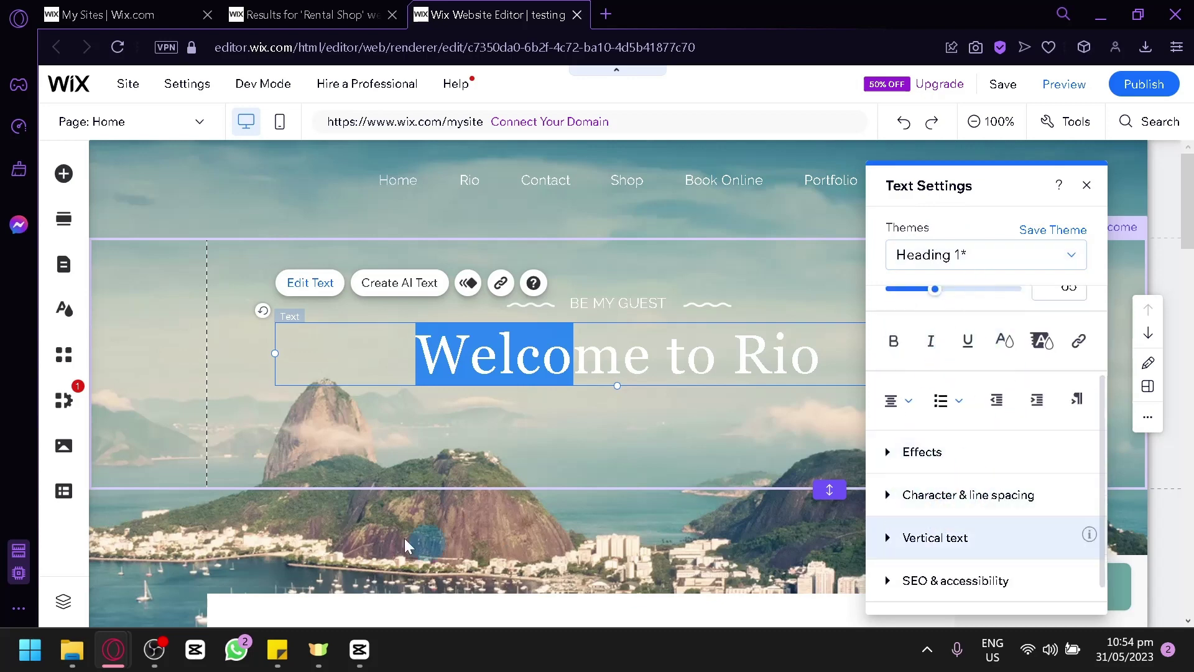
pyautogui.click(307, 440)
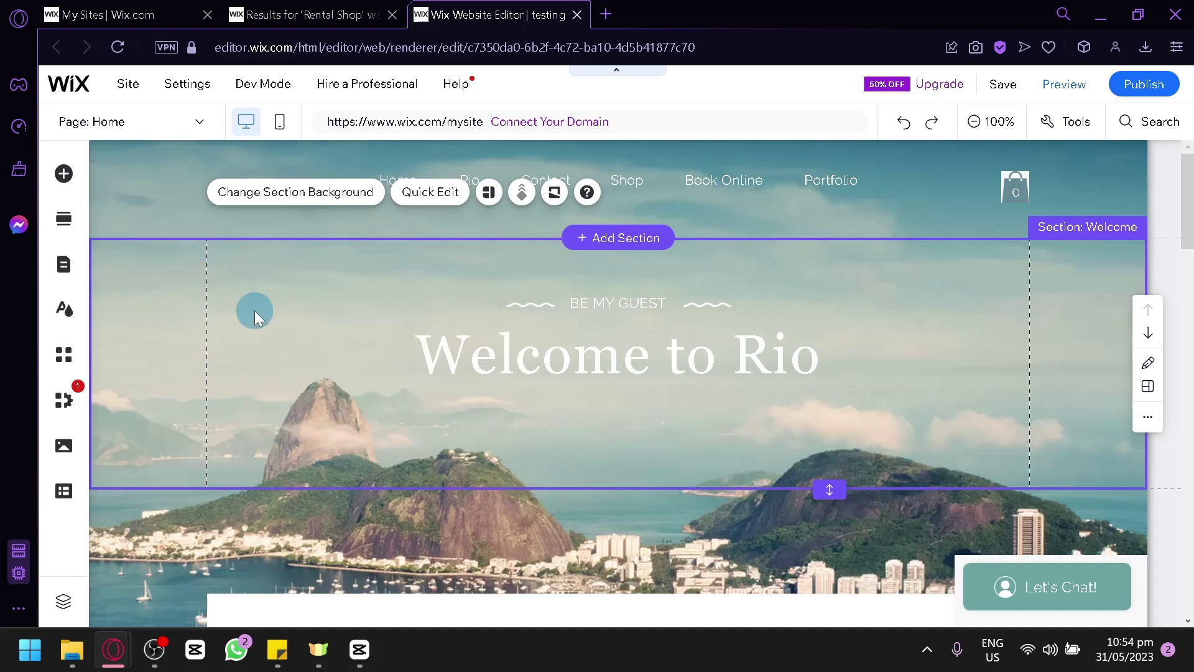
# - Open Quick Edit for the Welcome section, review its content and layout options, and close it
pyautogui.click(456, 199)
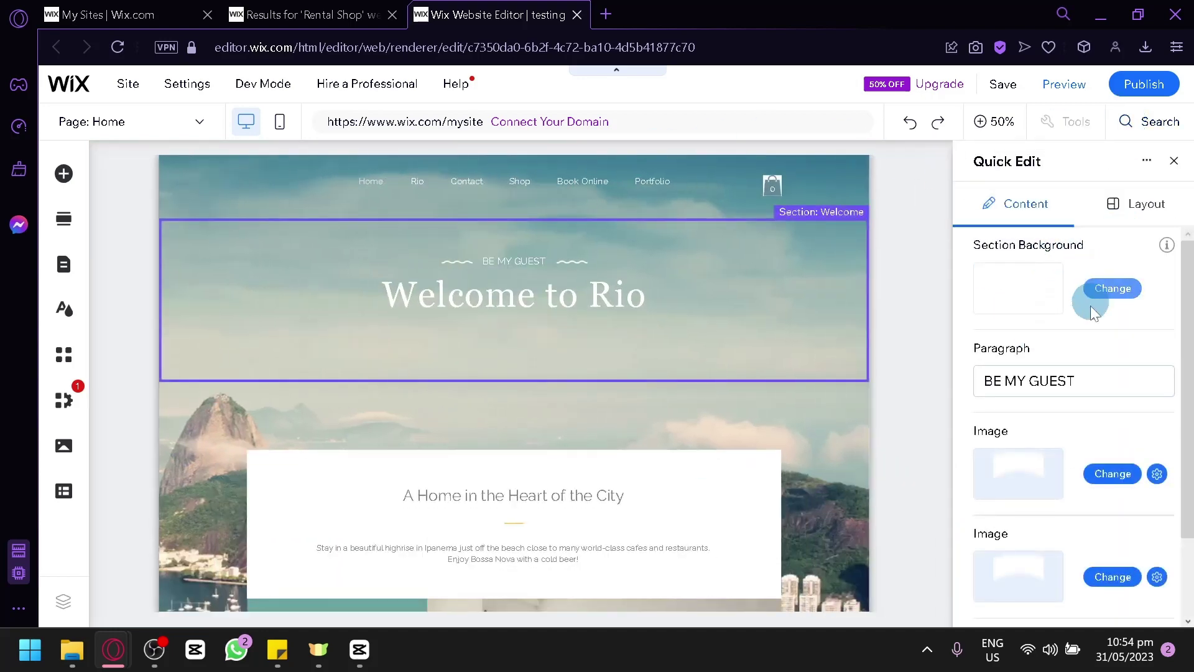
pyautogui.scroll(-2, 1095, 314)
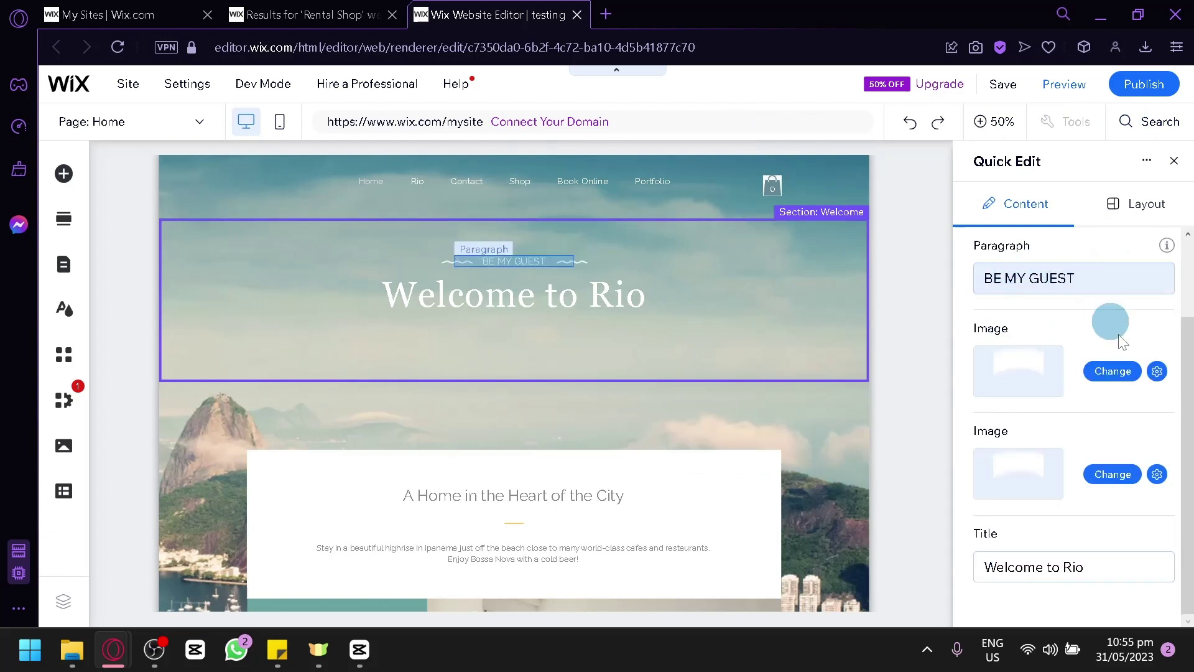
pyautogui.scroll(2, 1058, 323)
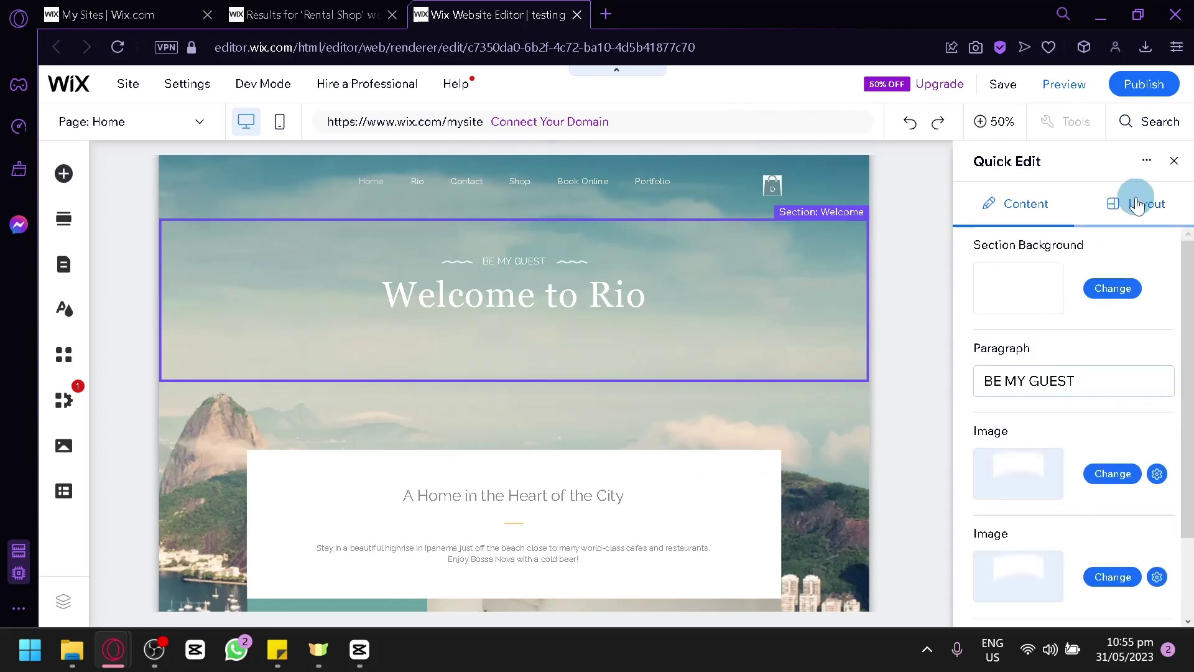
pyautogui.click(1138, 224)
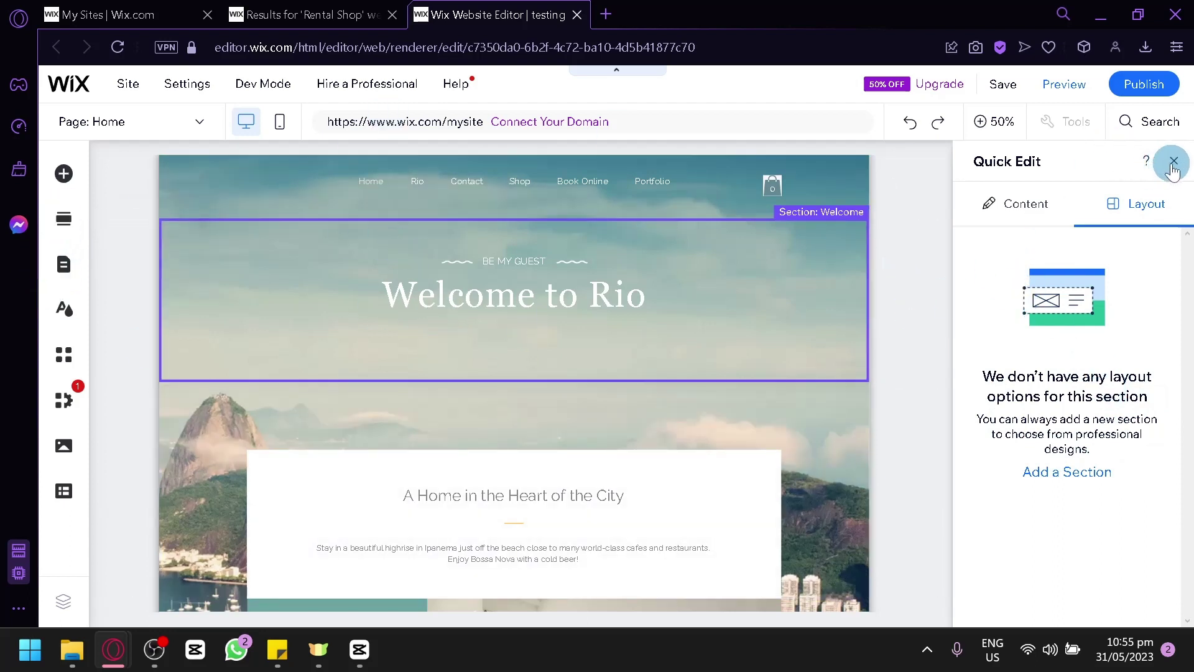
pyautogui.click(911, 323)
# - Open Quick Edit for the Promotional section with "Our Apartment", review its background, title, image and paragraph fields, and close it
pyautogui.scroll(-3, 621, 323)
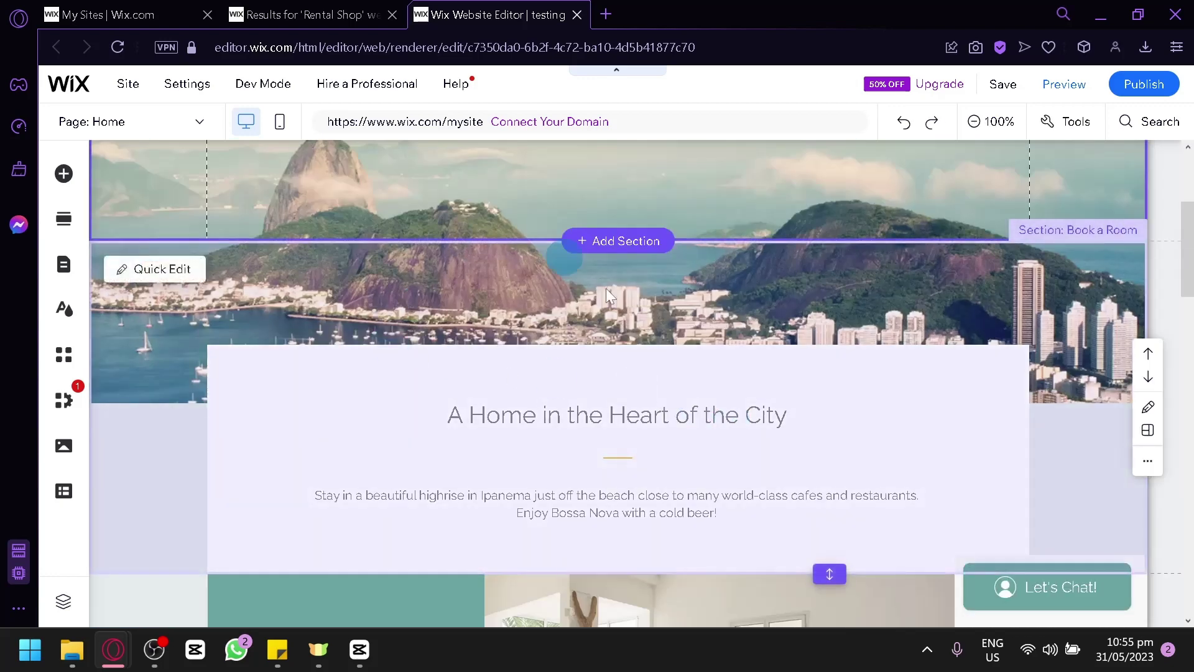
pyautogui.scroll(-2, 559, 446)
pyautogui.scroll(-4, 608, 339)
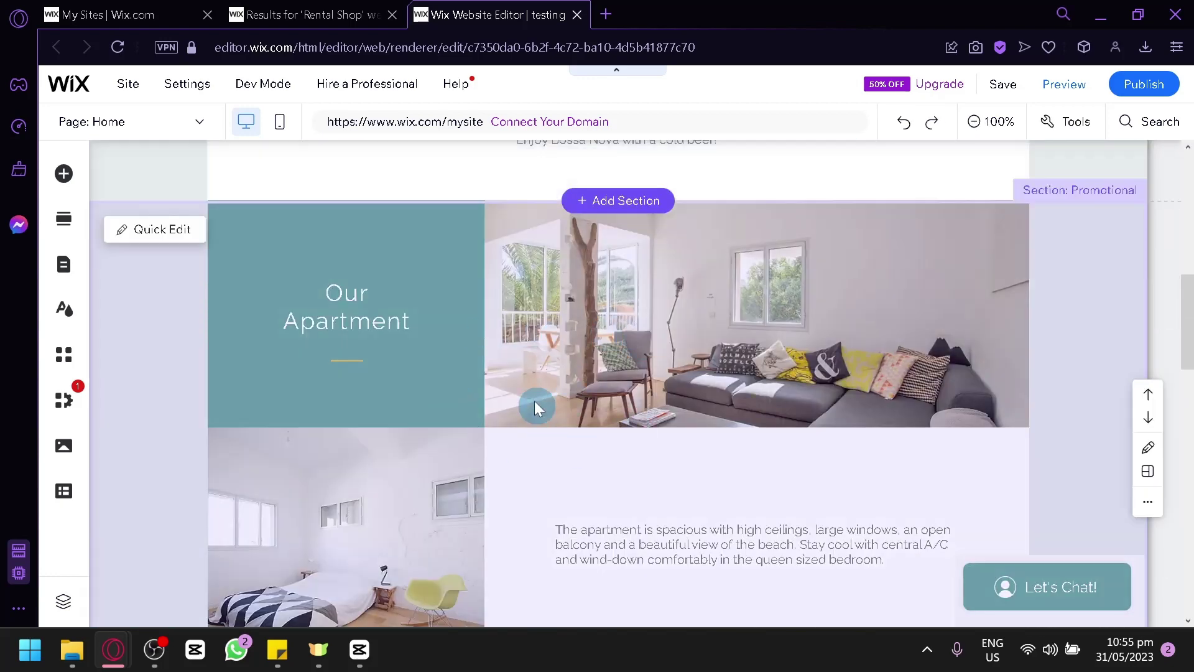
pyautogui.scroll(-2, 548, 373)
pyautogui.scroll(2, 516, 355)
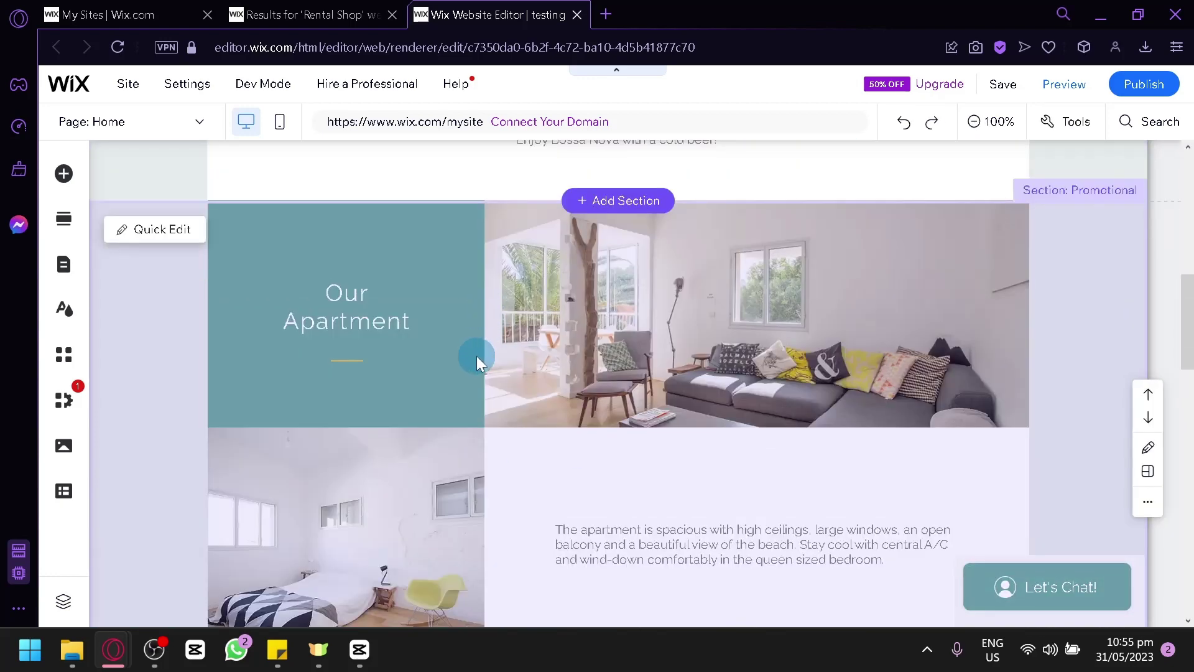
pyautogui.click(181, 231)
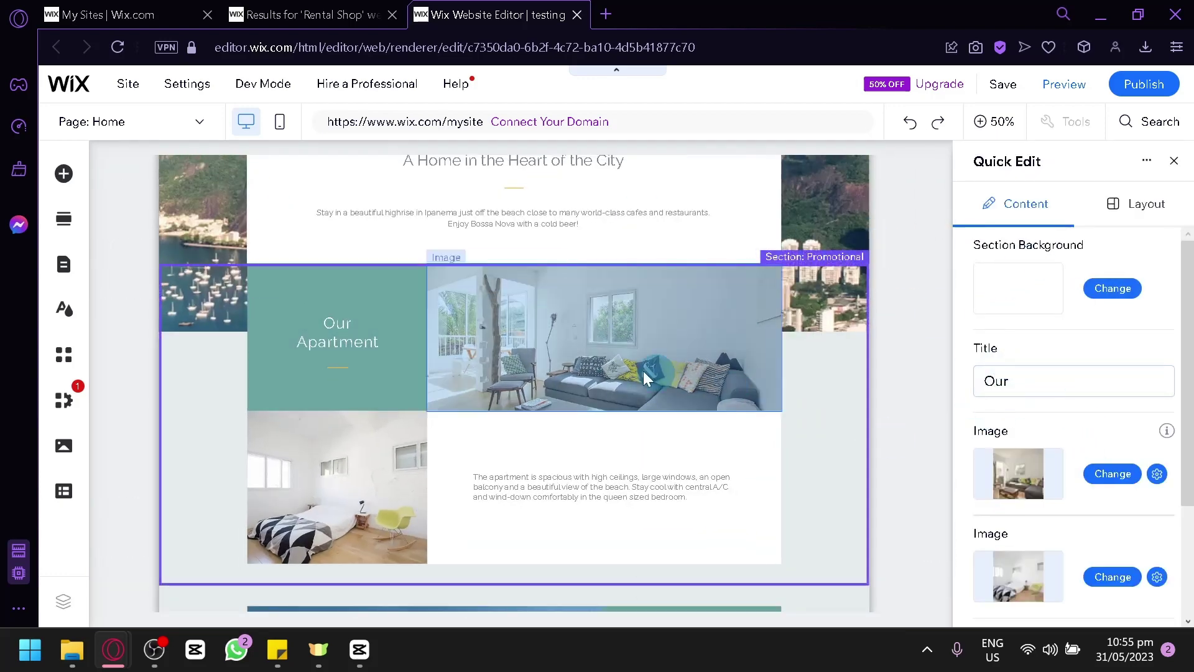
pyautogui.scroll(-2, 1057, 550)
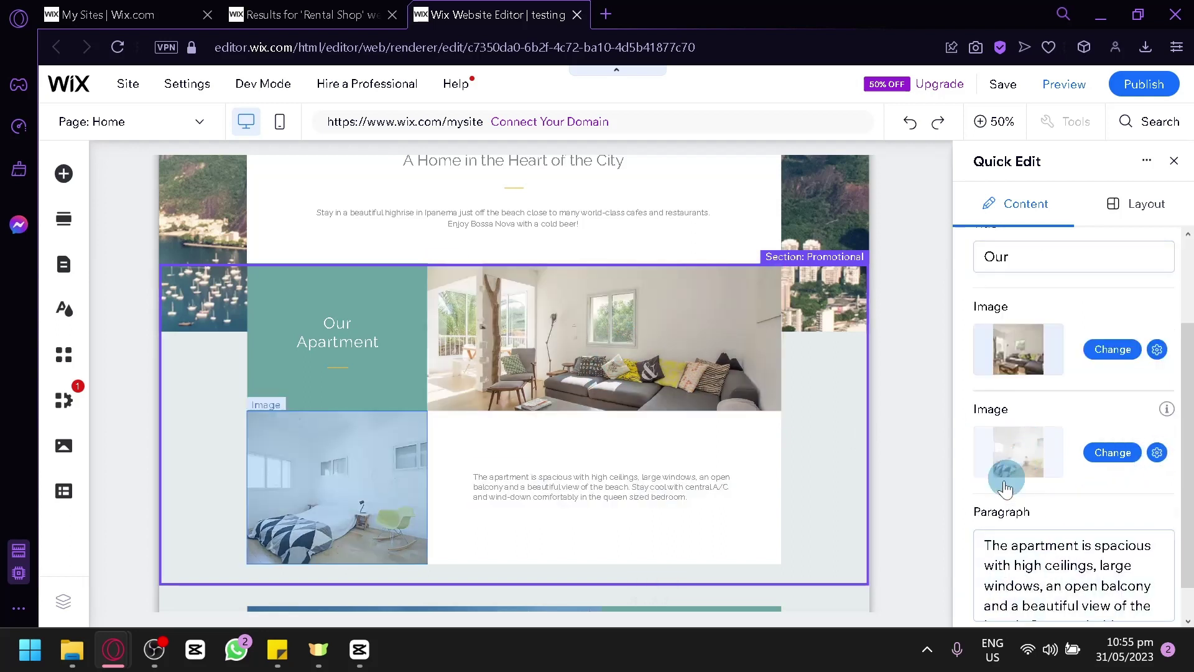
pyautogui.scroll(-1, 1082, 398)
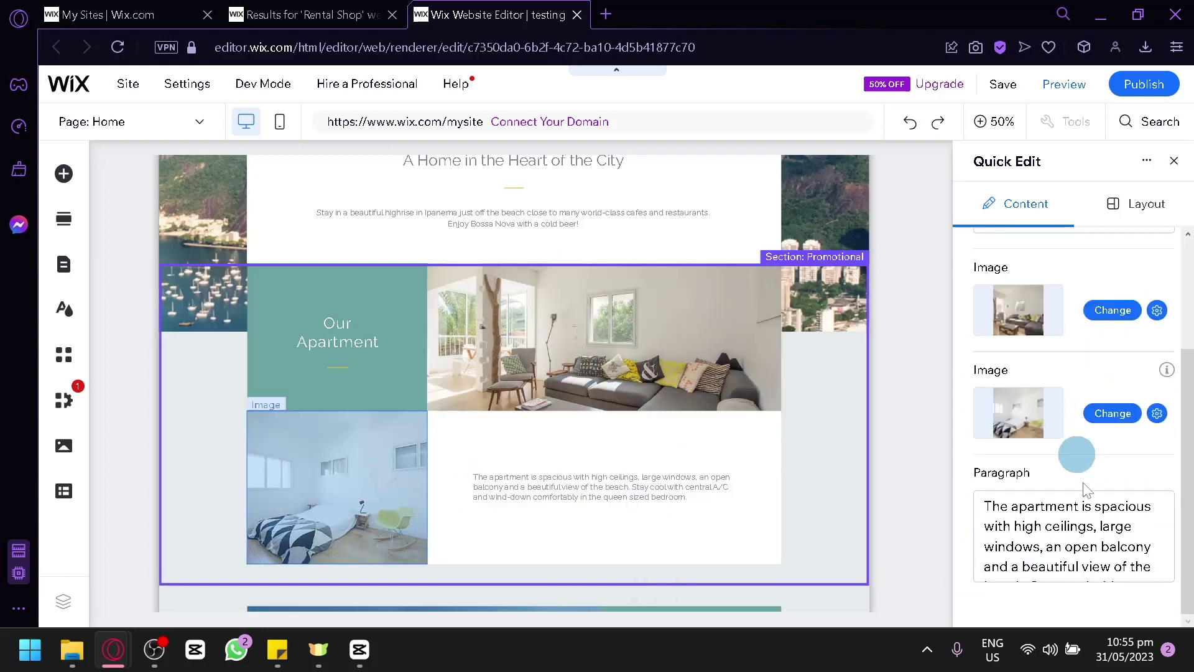
pyautogui.scroll(3, 1063, 550)
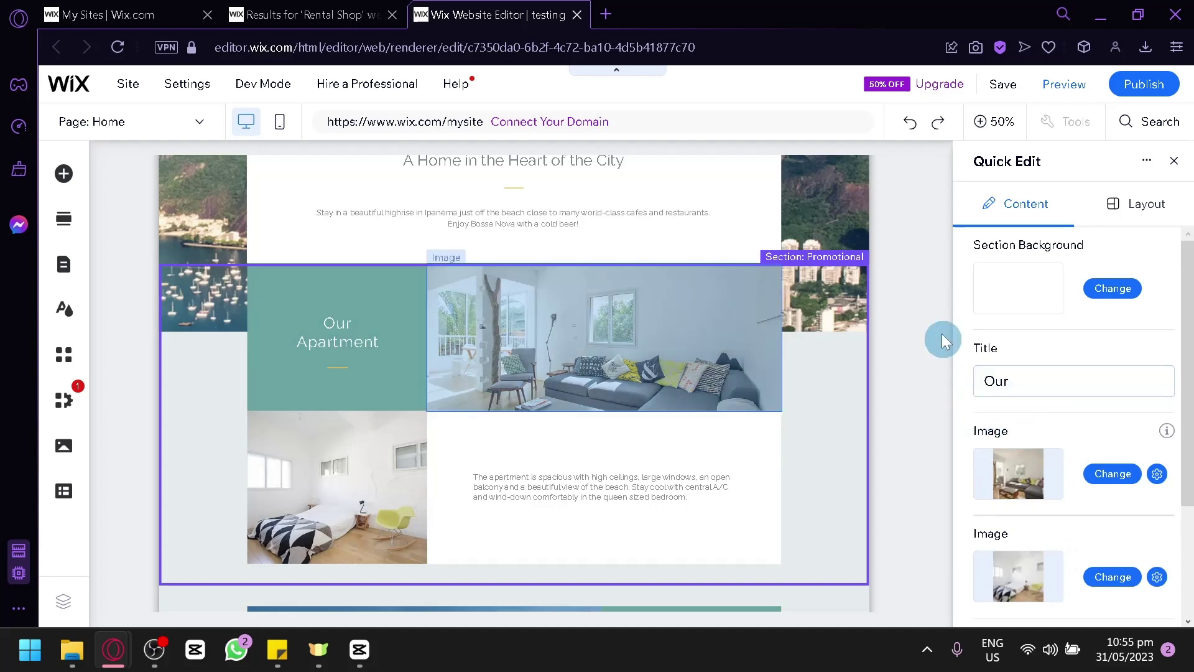
pyautogui.click(1172, 163)
# - View the additional actions available for the Promotional section, such as moving, duplicating and deleting it, and dismiss them
pyautogui.scroll(3, 996, 413)
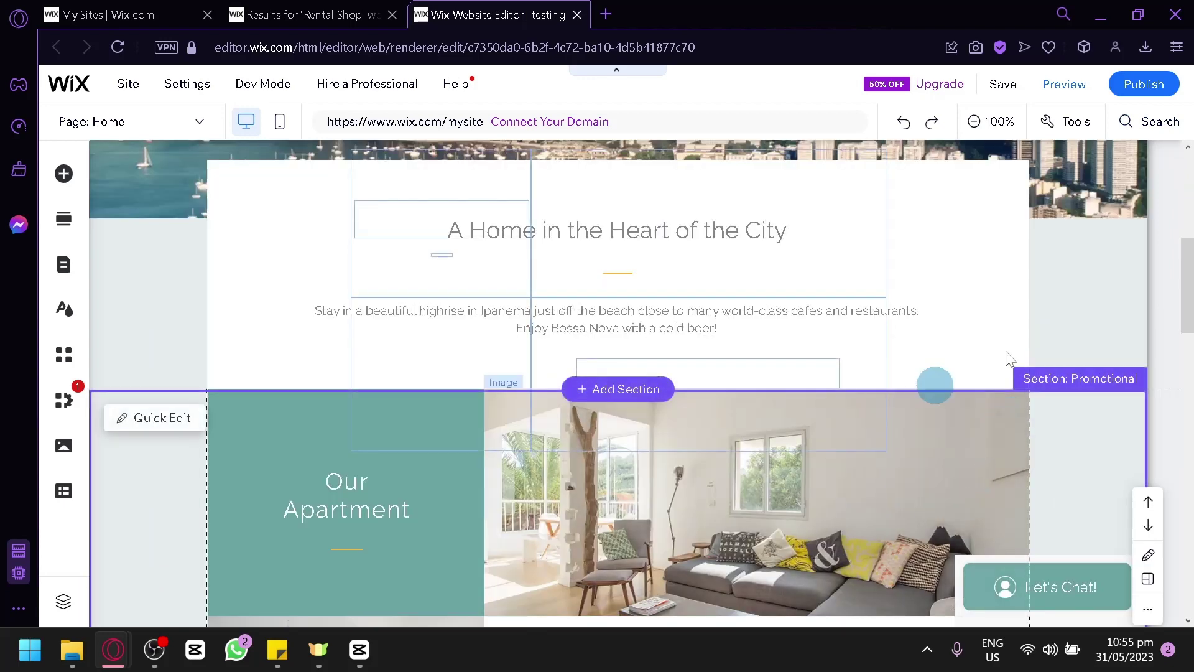
pyautogui.scroll(-2, 1082, 451)
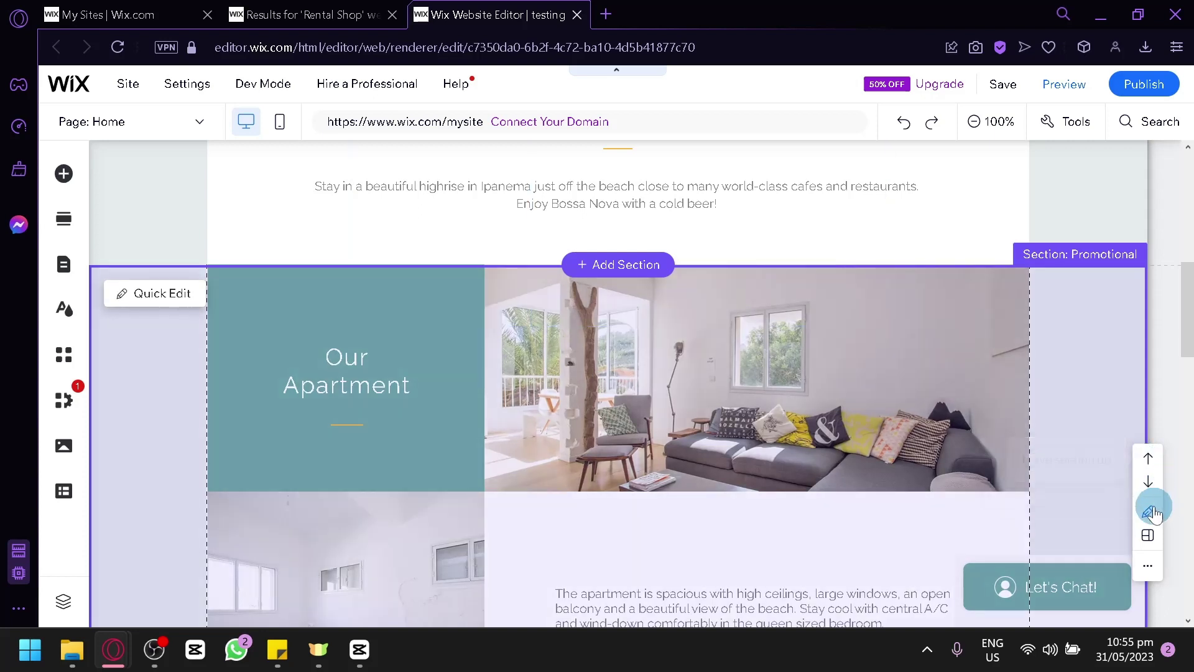
pyautogui.click(1146, 568)
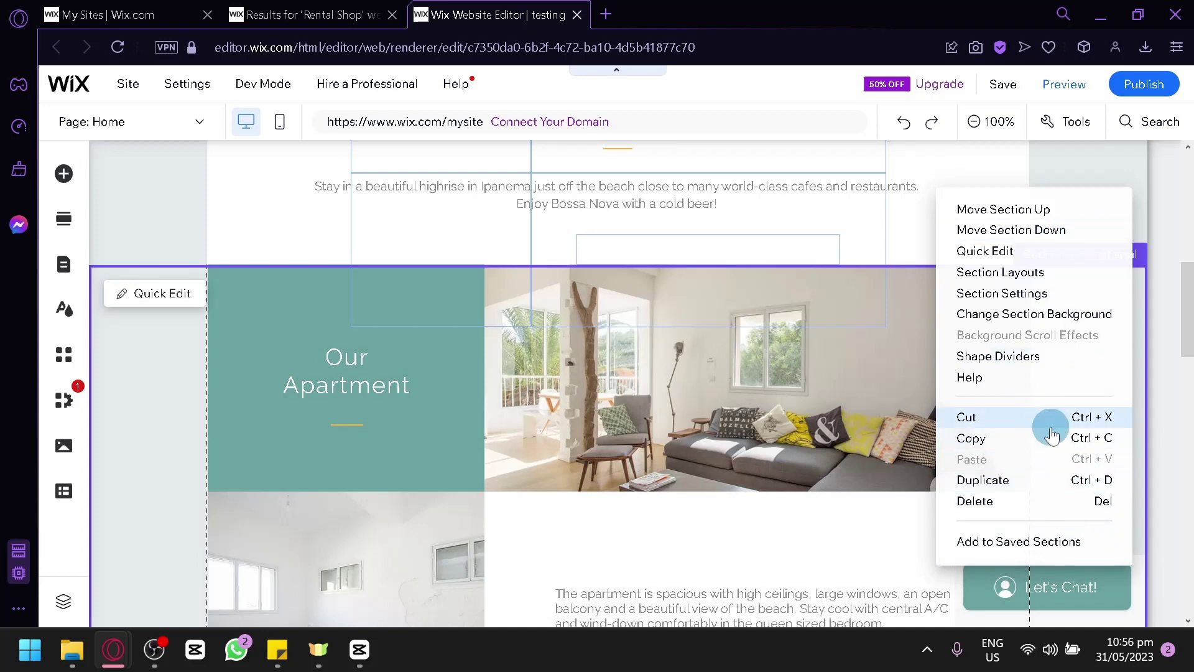
pyautogui.click(1110, 167)
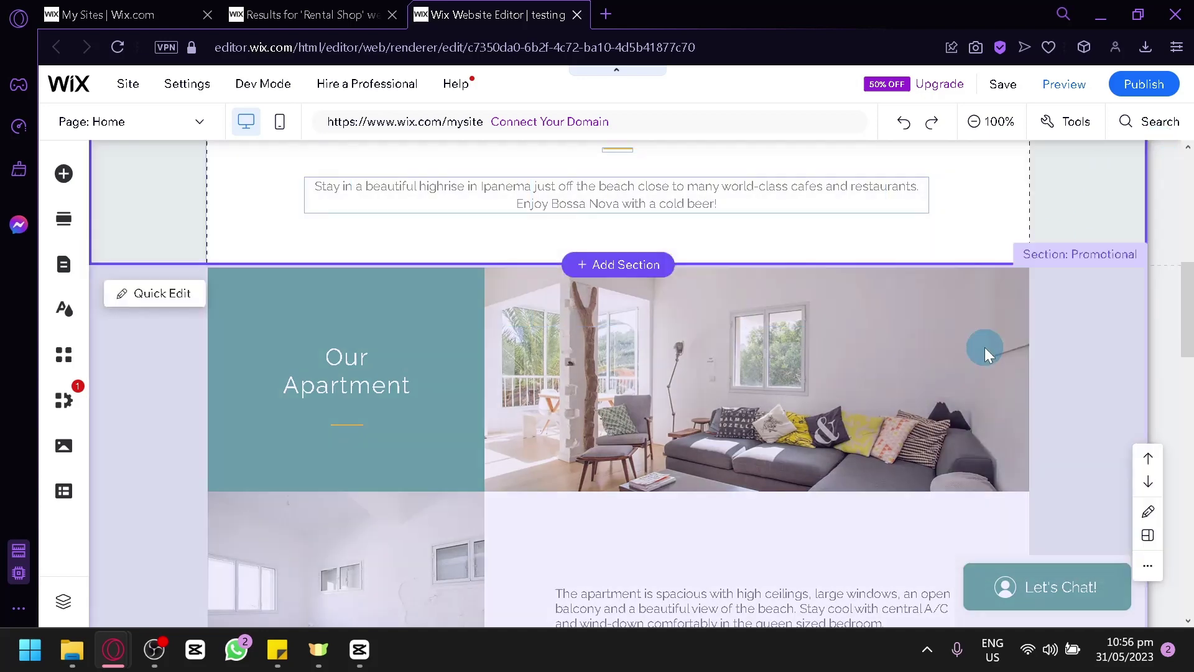
# - Zoom the editor out to 50% and look over the home page's sections down to the footer
pyautogui.scroll(-10, 985, 354)
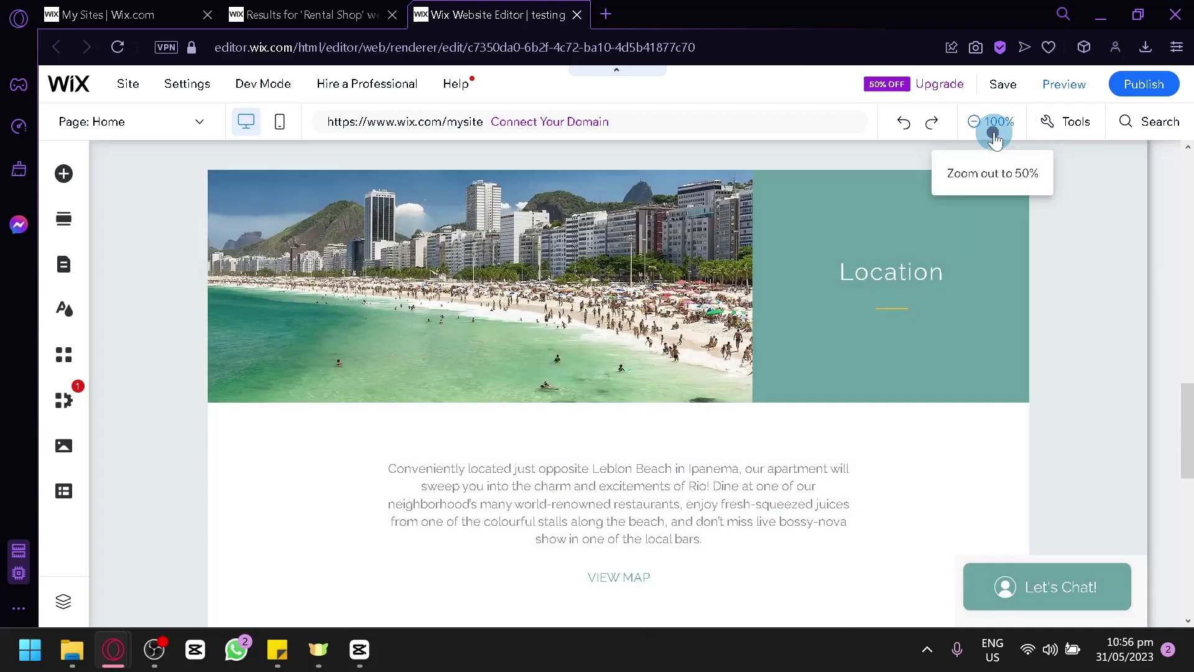
pyautogui.click(994, 137)
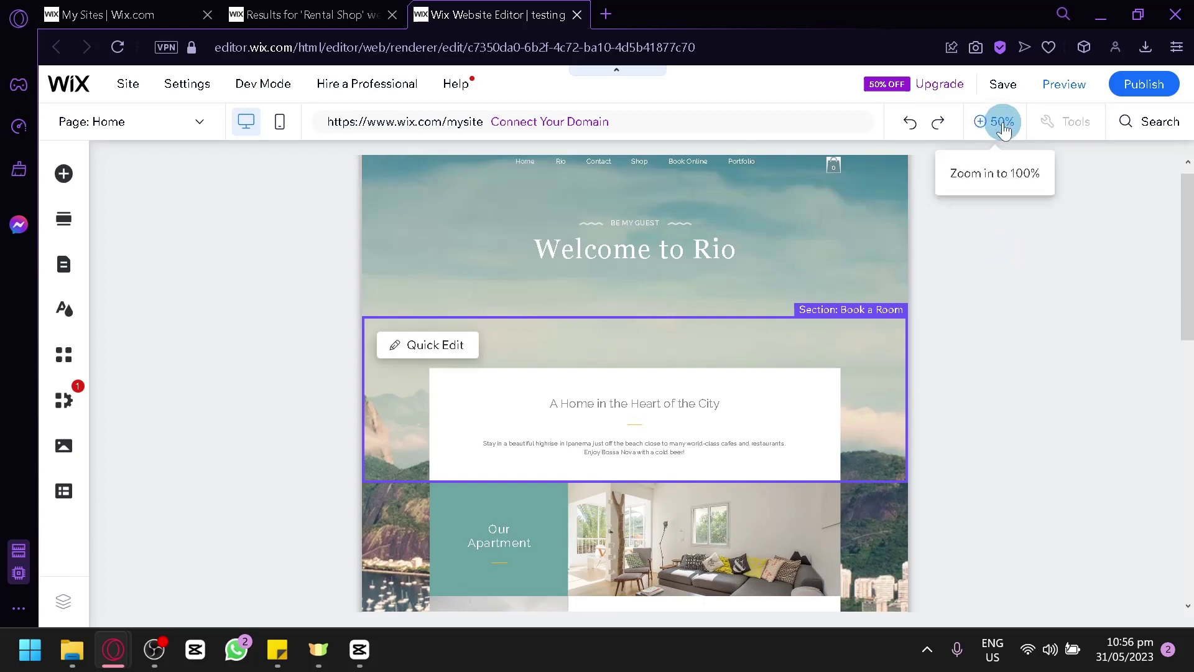
pyautogui.click(993, 405)
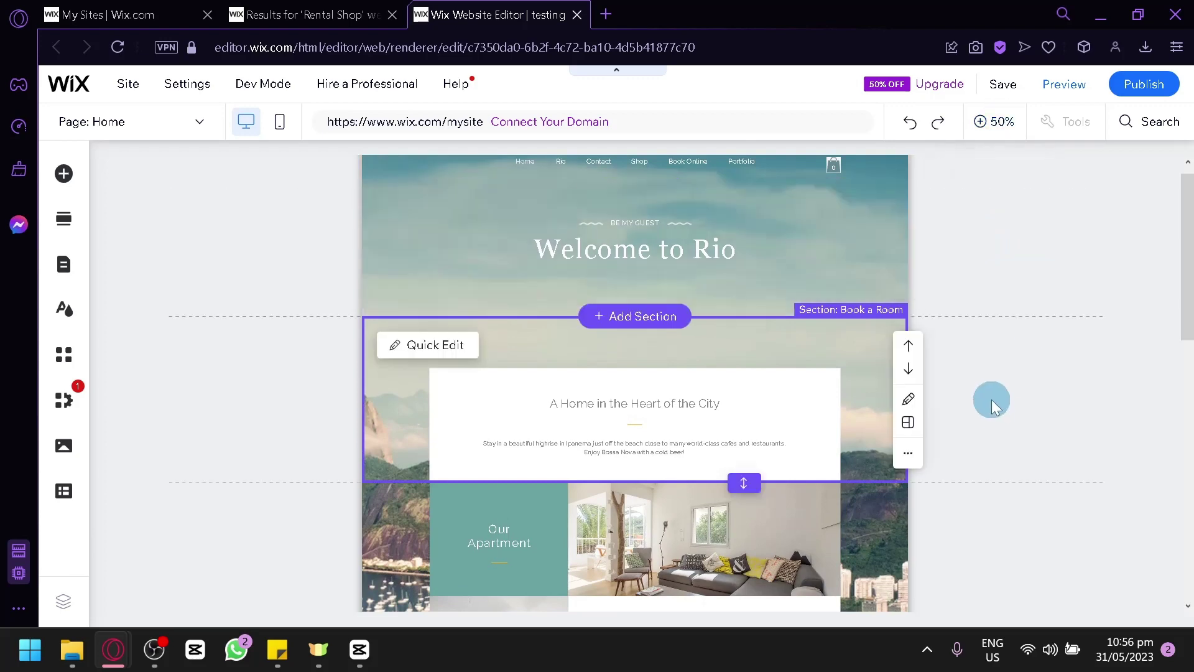
pyautogui.scroll(-10, 993, 405)
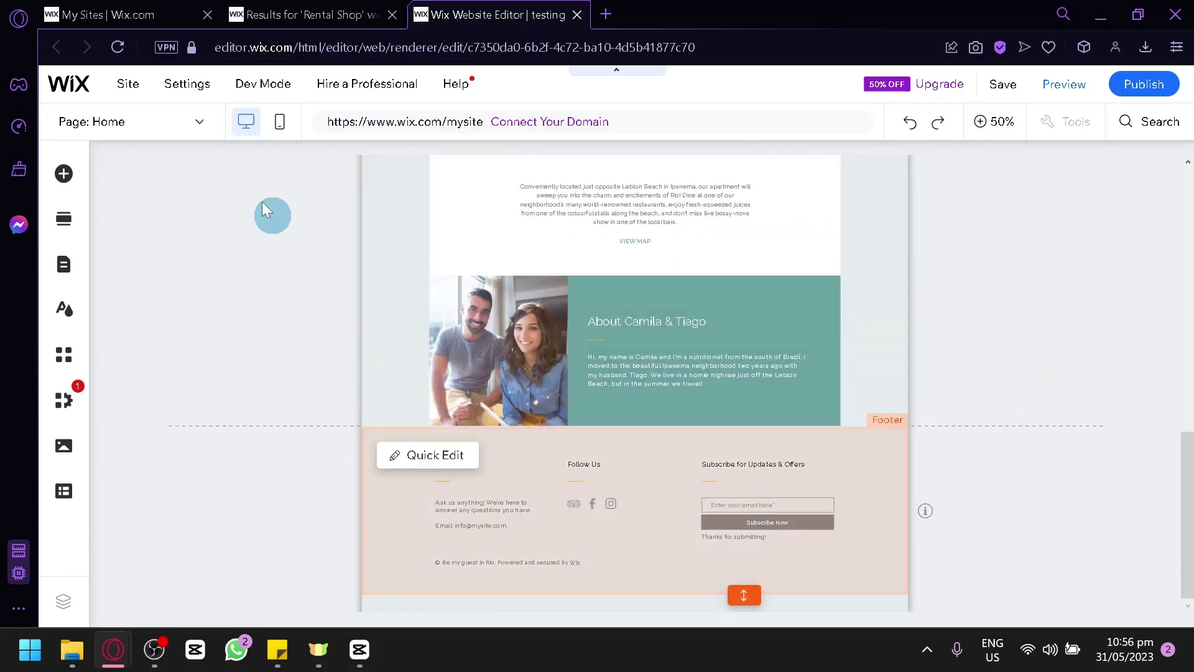
pyautogui.scroll(10, 602, 355)
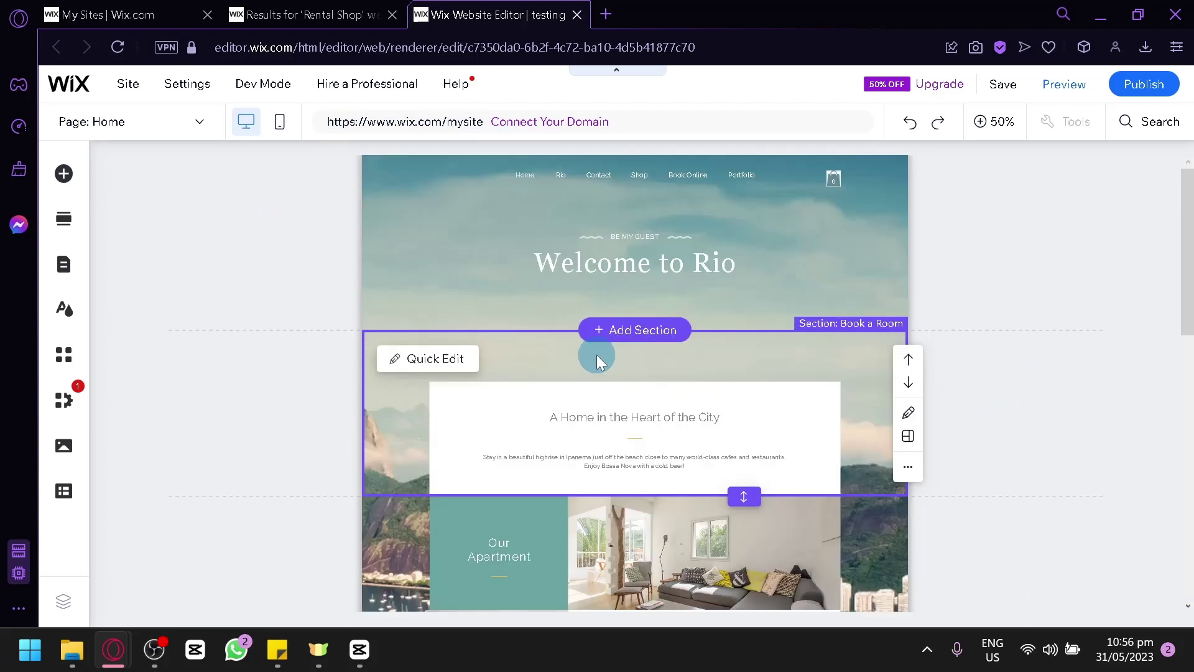
pyautogui.scroll(-4, 599, 353)
pyautogui.scroll(2, 599, 353)
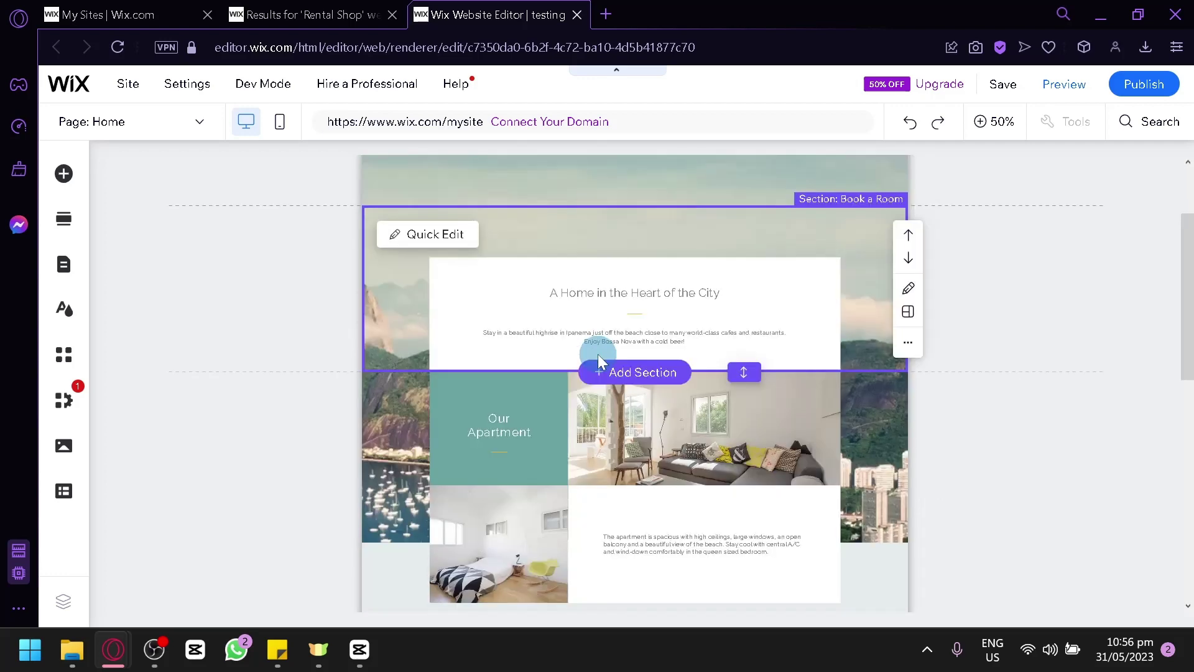
pyautogui.scroll(-2, 554, 409)
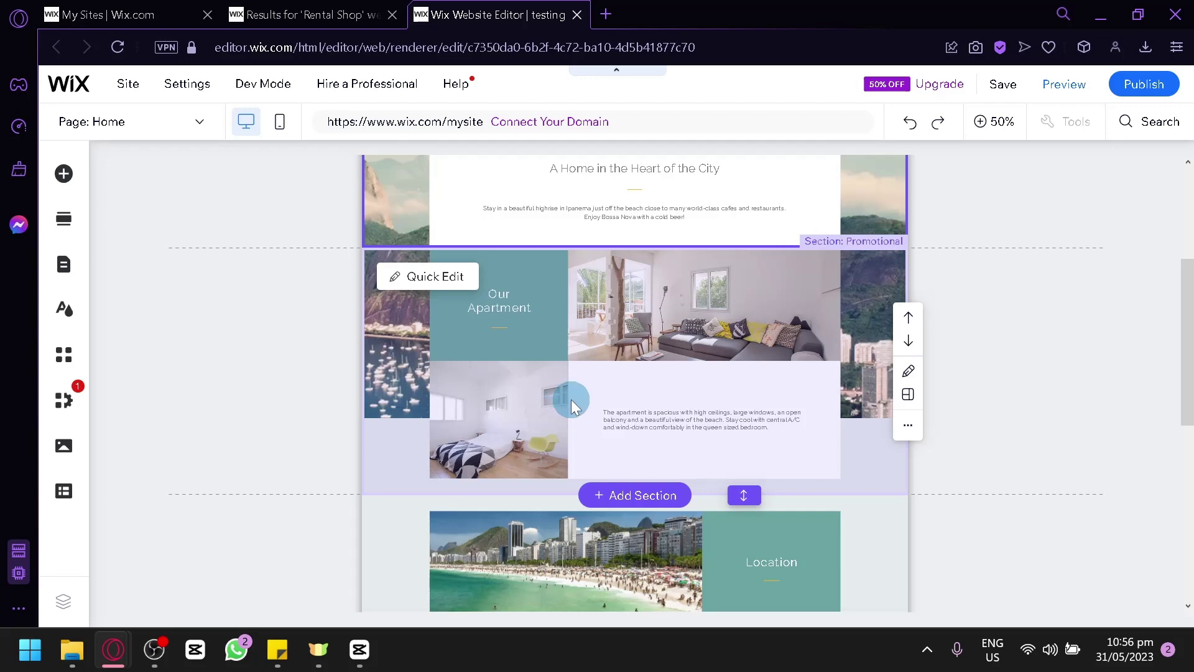
# - Switch the editor to the mobile version of the site and look over the home page's mobile layout
pyautogui.scroll(4, 571, 399)
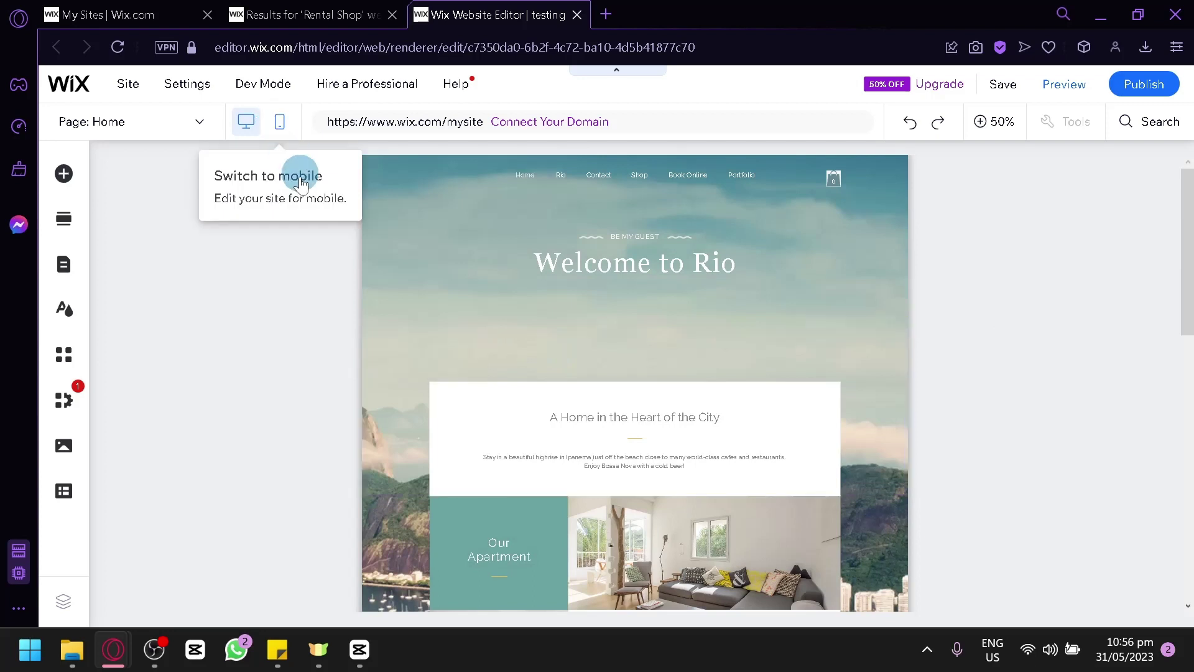
pyautogui.click(280, 122)
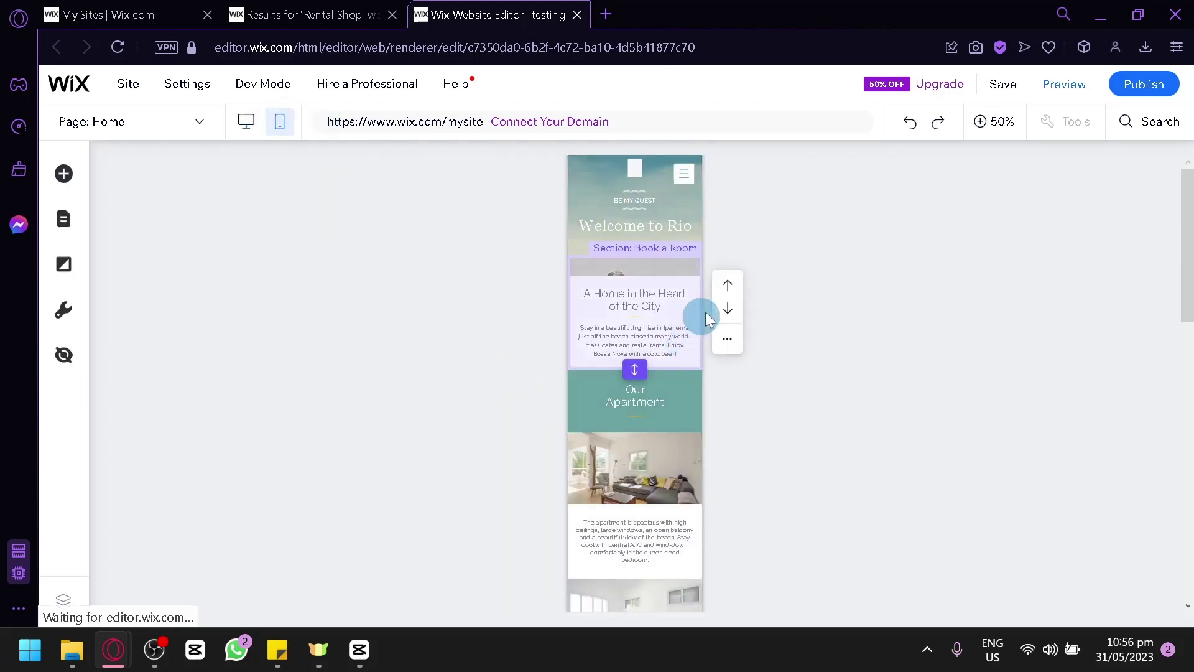
pyautogui.scroll(-4, 594, 237)
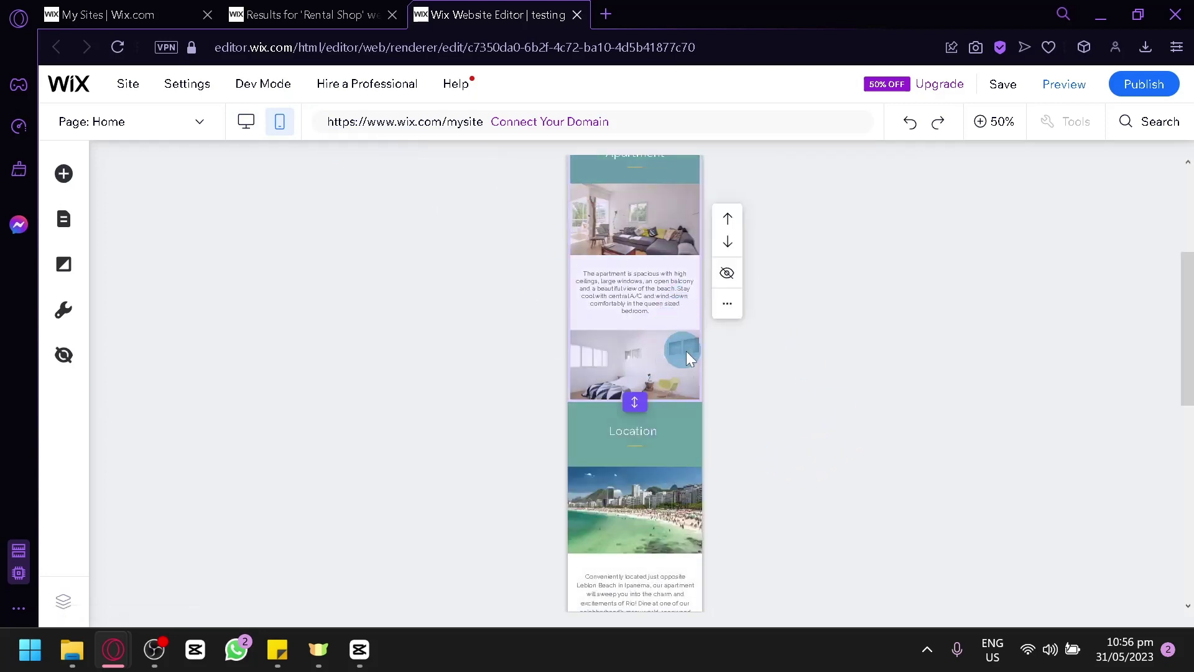
pyautogui.scroll(5, 733, 369)
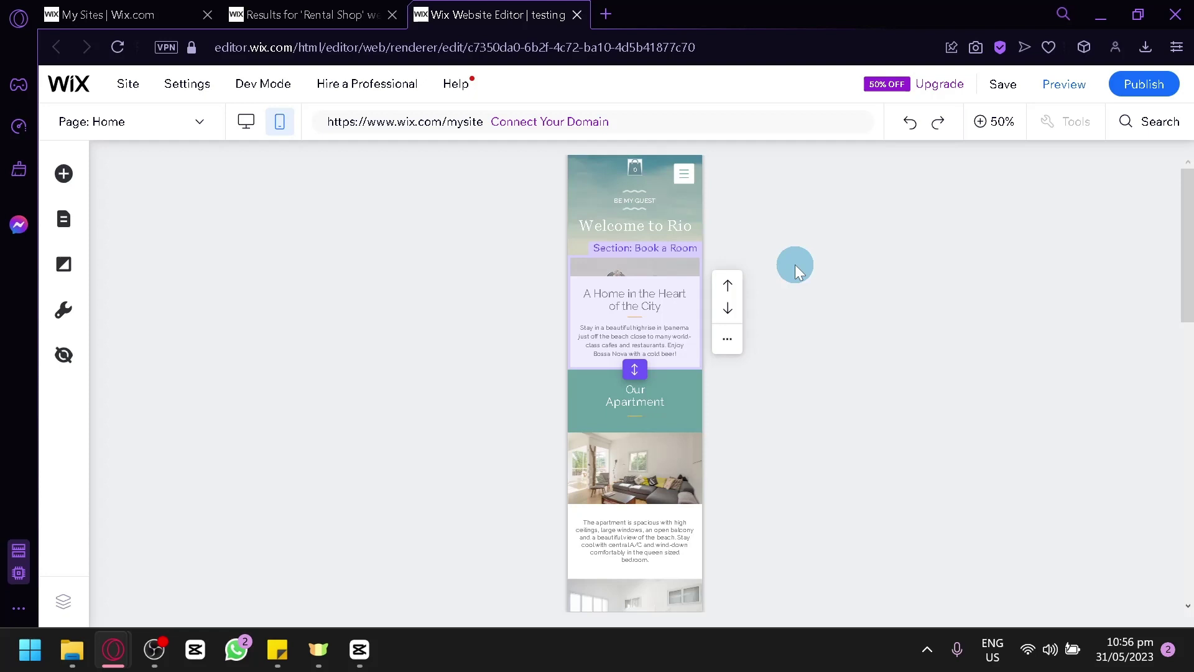
# - Publish the site and open its live version
pyautogui.click(1160, 91)
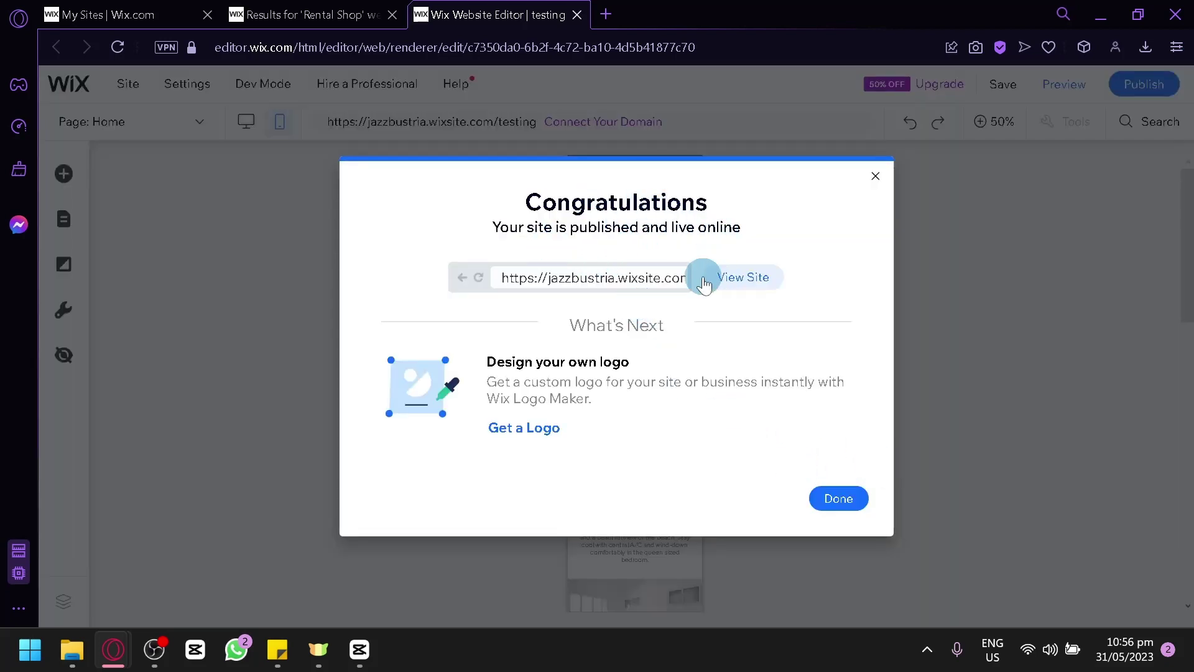
pyautogui.click(743, 280)
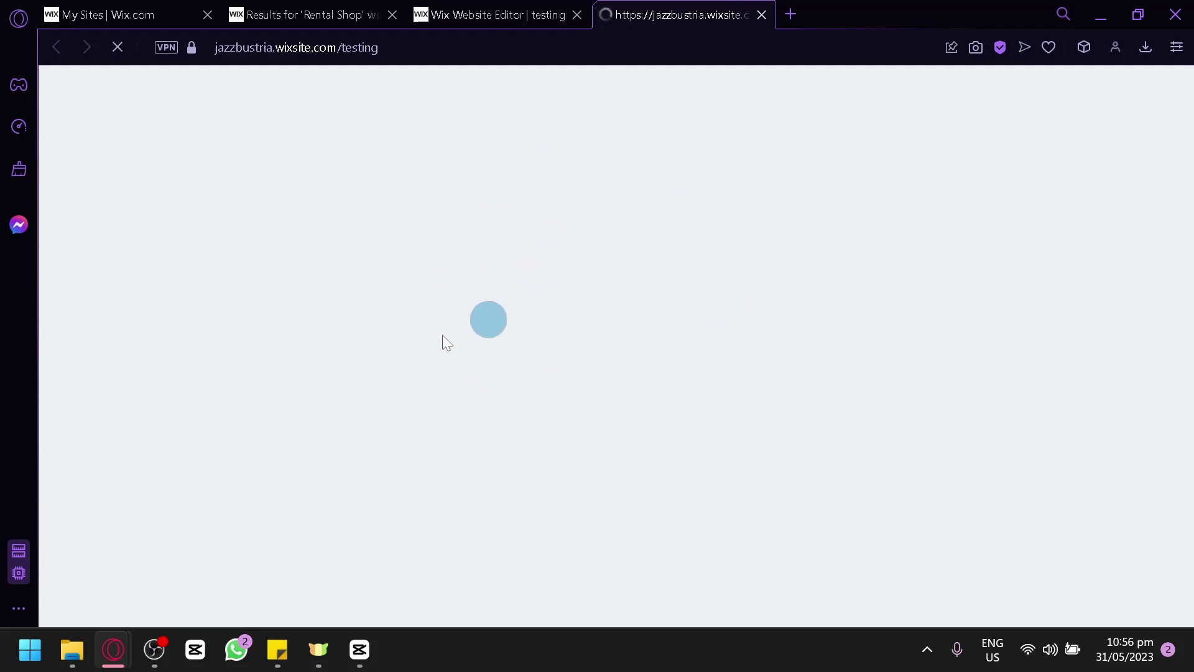
# - Examine the published home page from the navigation menu through the apartment and location sections down to the footer
pyautogui.scroll(-8, 622, 348)
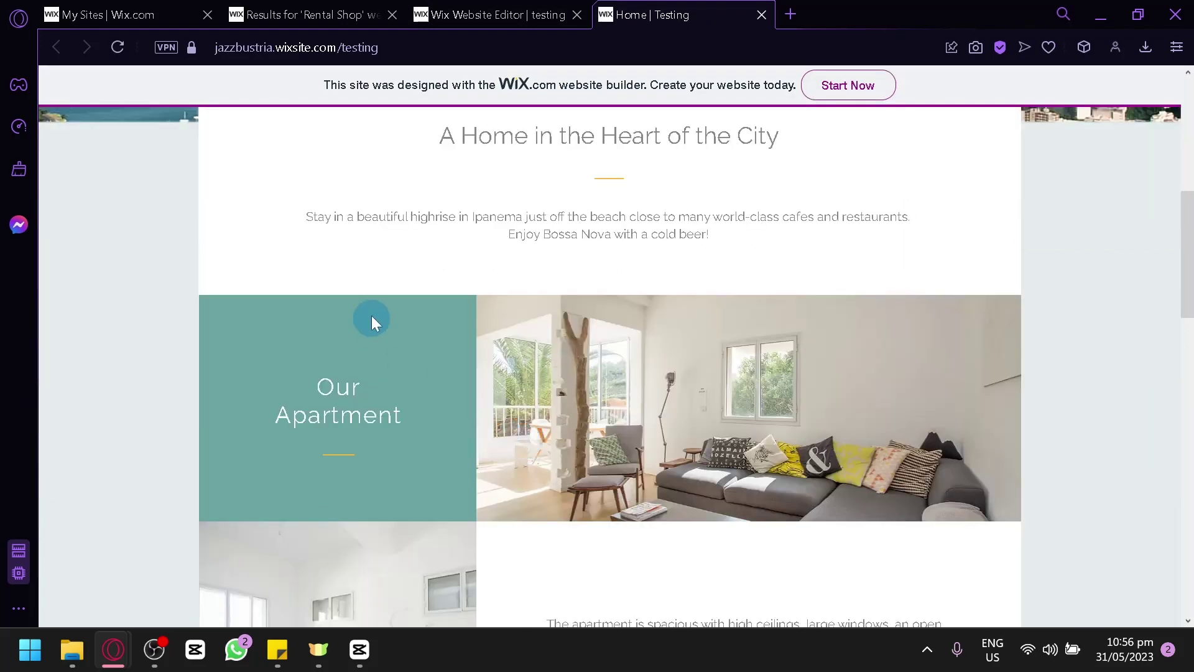
pyautogui.scroll(2, 392, 357)
pyautogui.scroll(6, 416, 373)
pyautogui.scroll(-12, 524, 239)
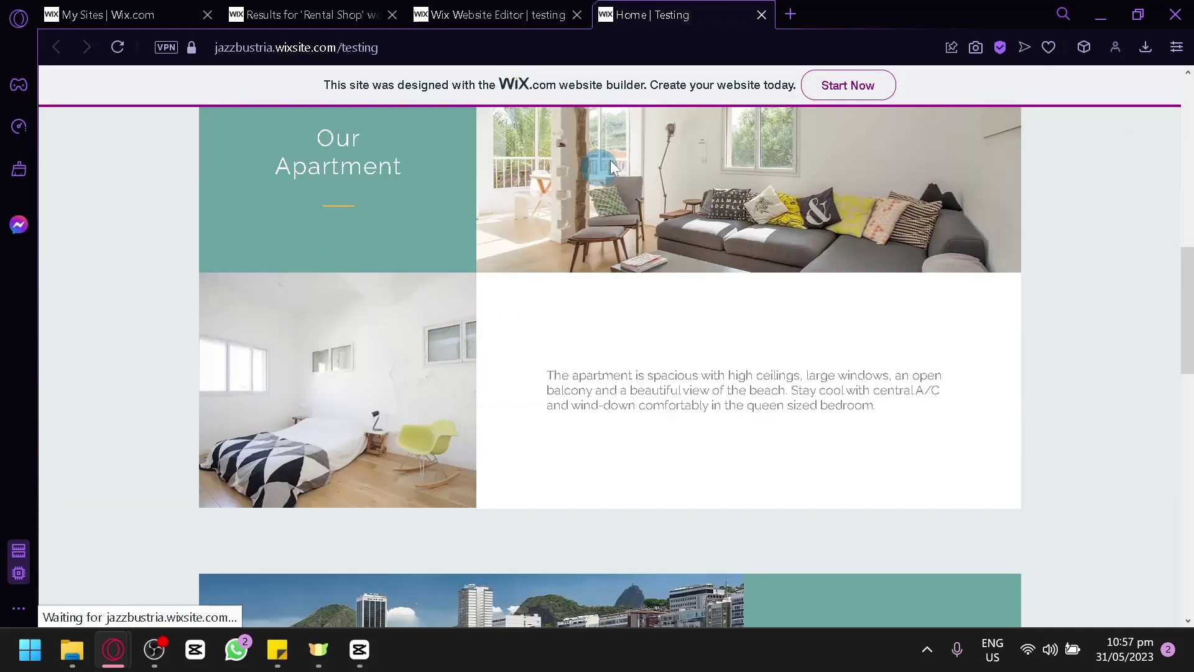
pyautogui.scroll(-2, 727, 330)
pyautogui.scroll(8, 722, 326)
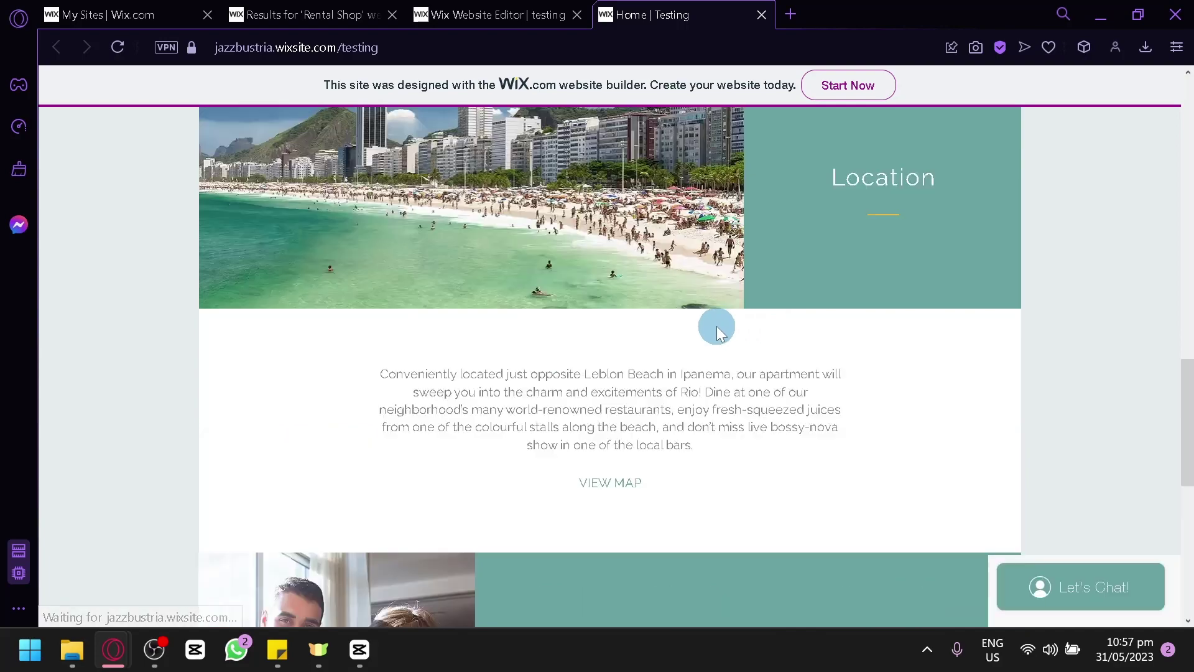
pyautogui.scroll(-8, 714, 327)
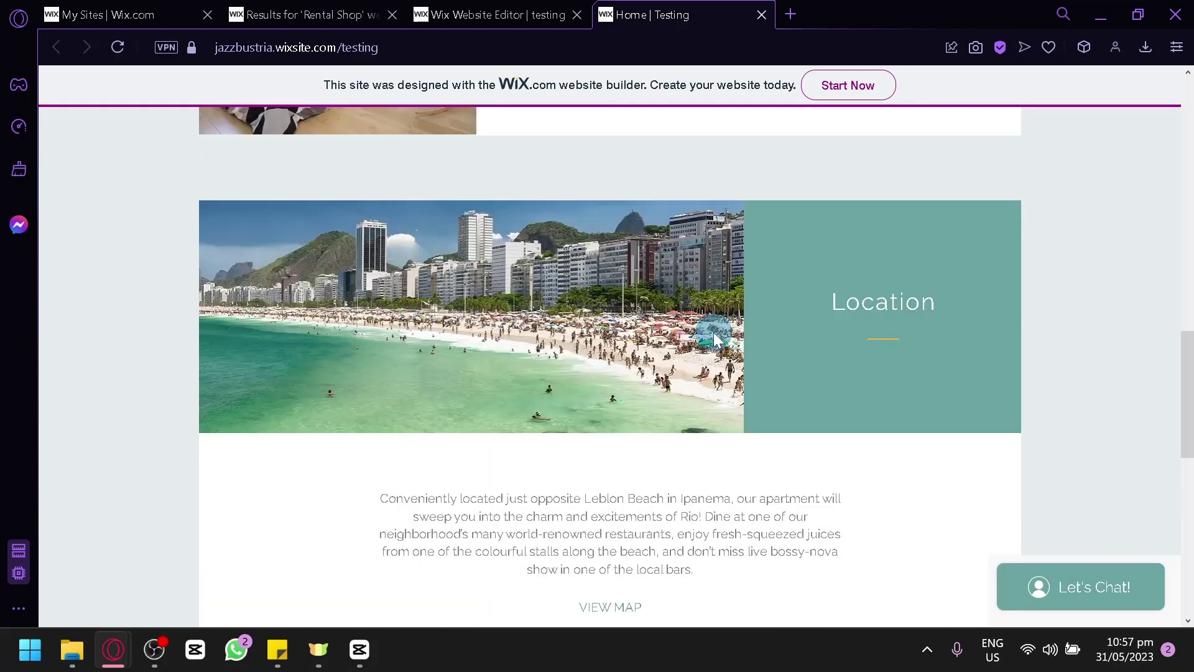
pyautogui.scroll(14, 715, 330)
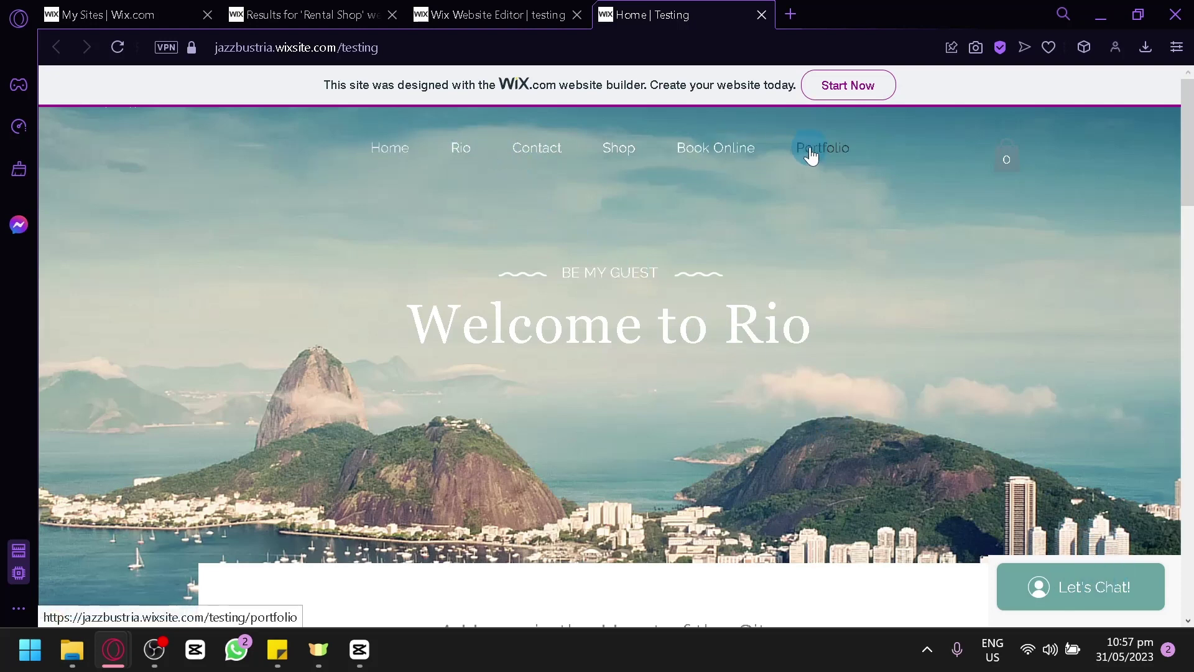
pyautogui.scroll(-10, 855, 207)
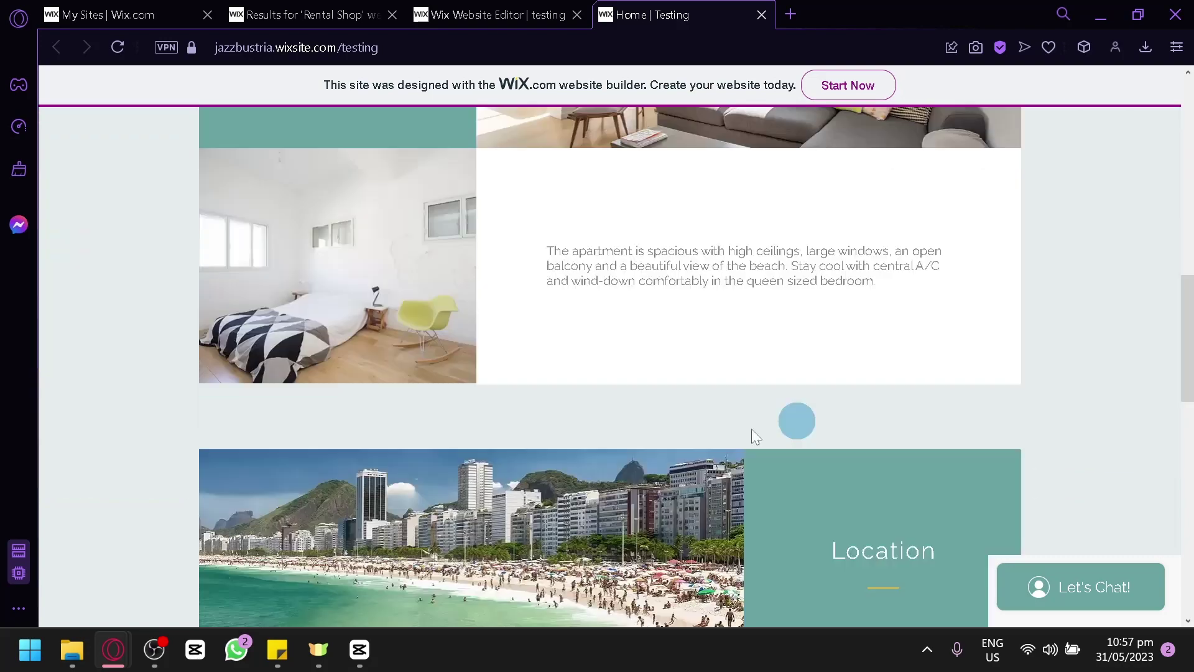
pyautogui.scroll(-10, 752, 429)
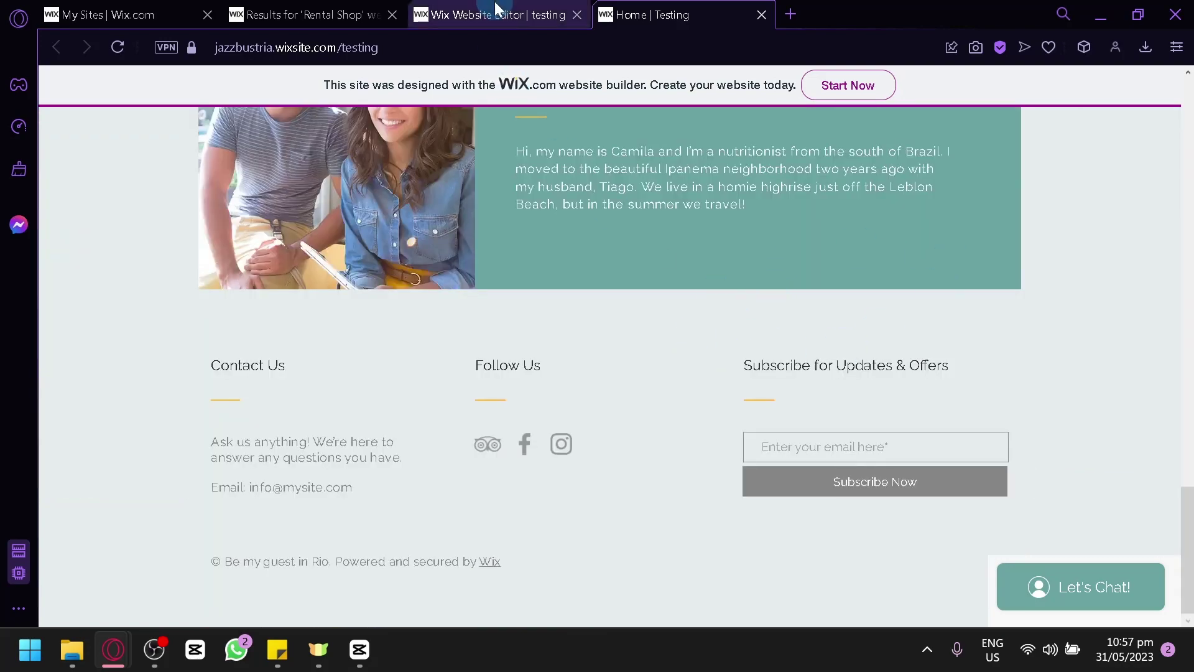
# - Close the live site and the publishing confirmation, and return the editor to the desktop version
pyautogui.click(762, 15)
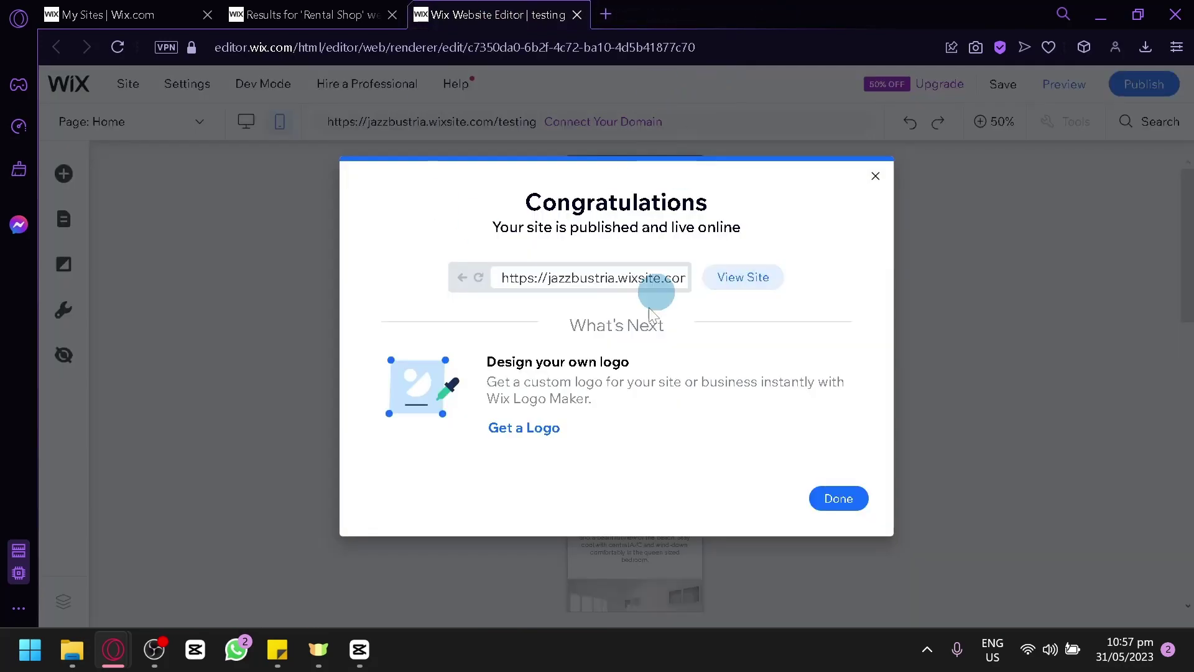
pyautogui.click(874, 178)
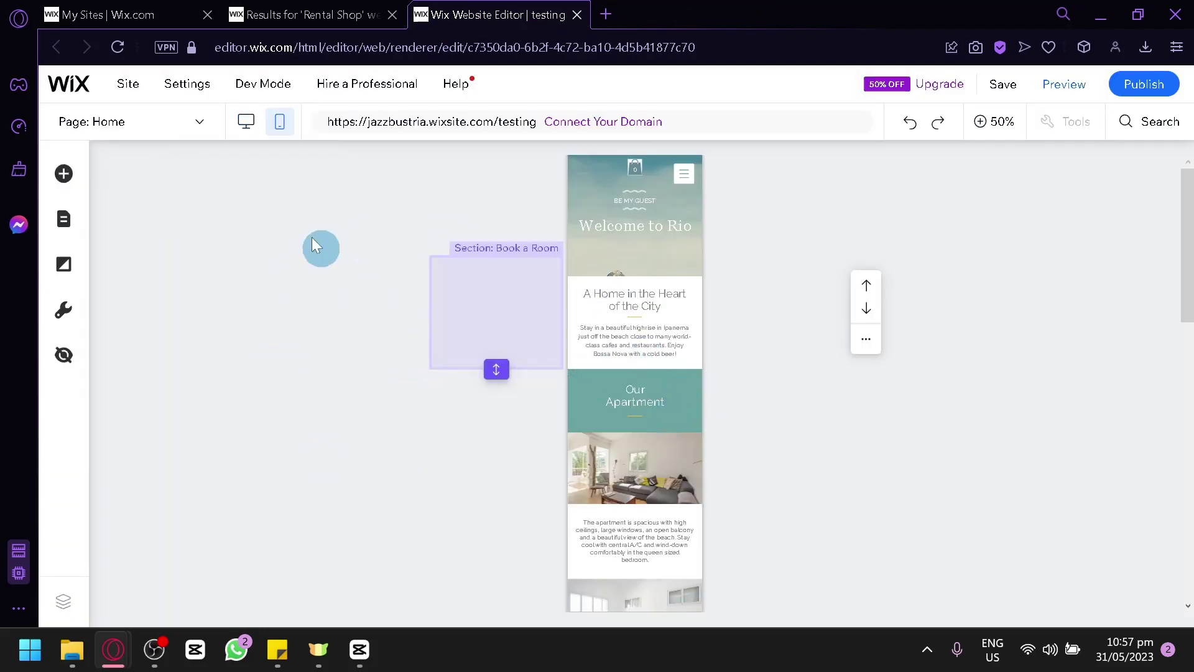
pyautogui.click(245, 123)
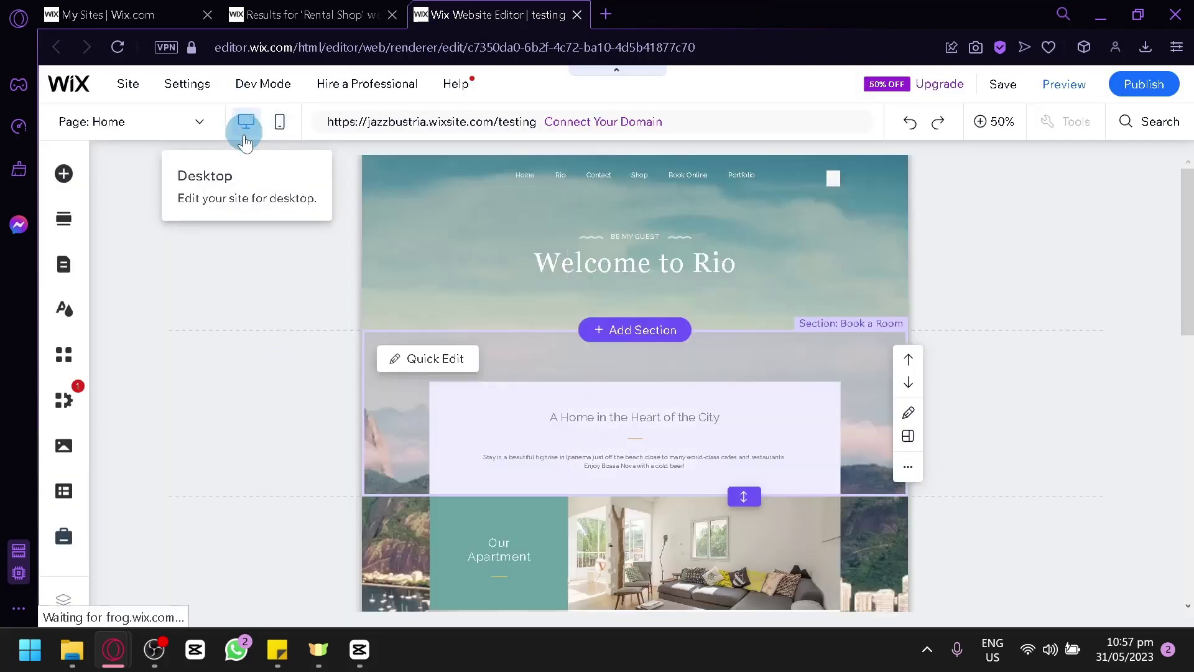
pyautogui.click(149, 650)
pyautogui.click(144, 646)
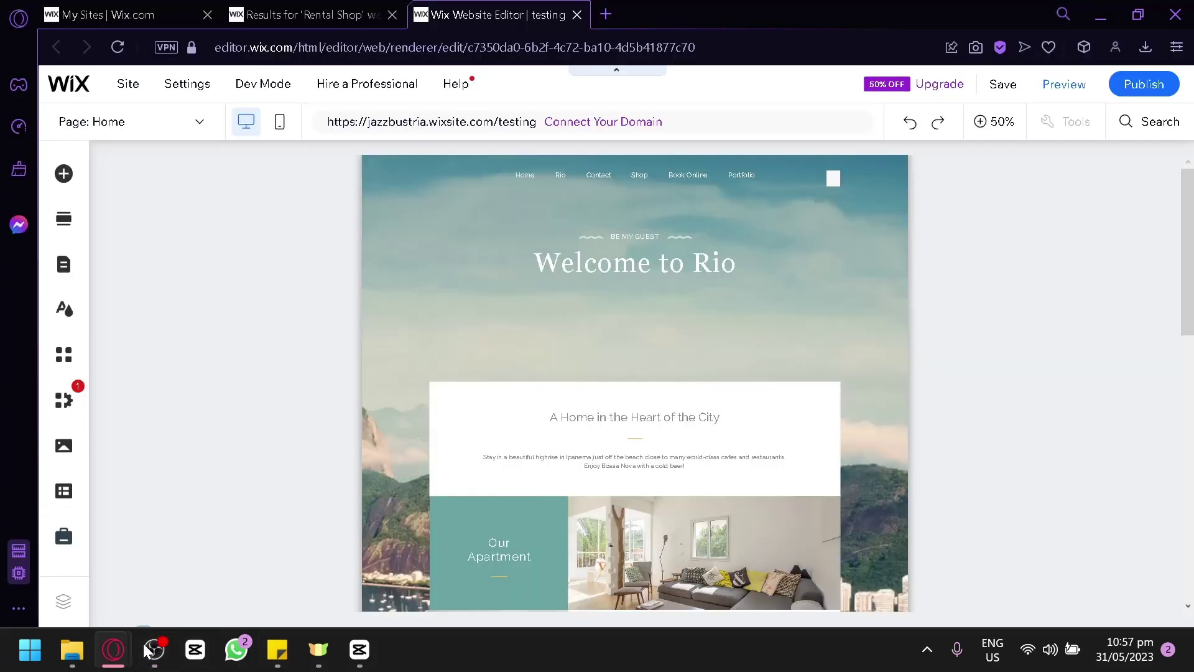